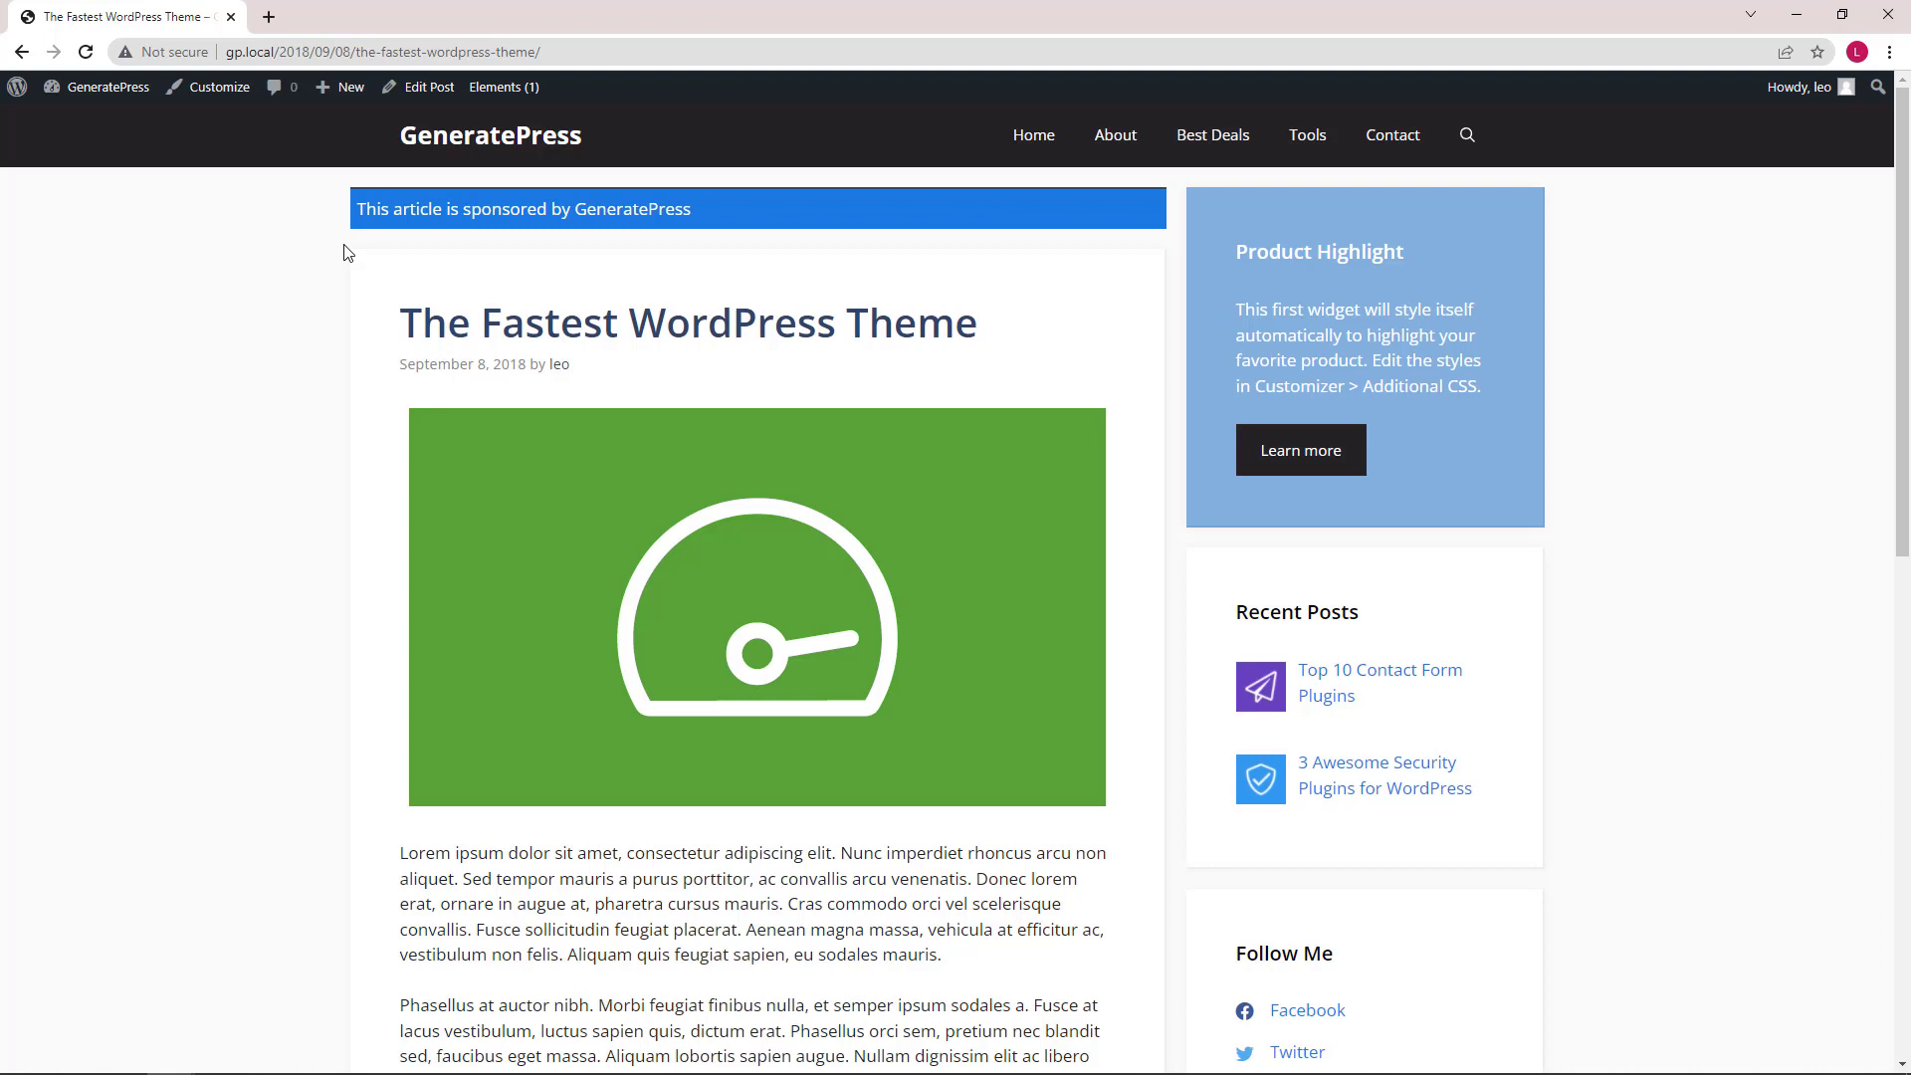
Open the GeneratePress Elements admin list in a new browser tab and switch to it
{"action": "middle_click", "coordinate": [501, 88]}
{"action": "left_click", "coordinate": [269, 27]}
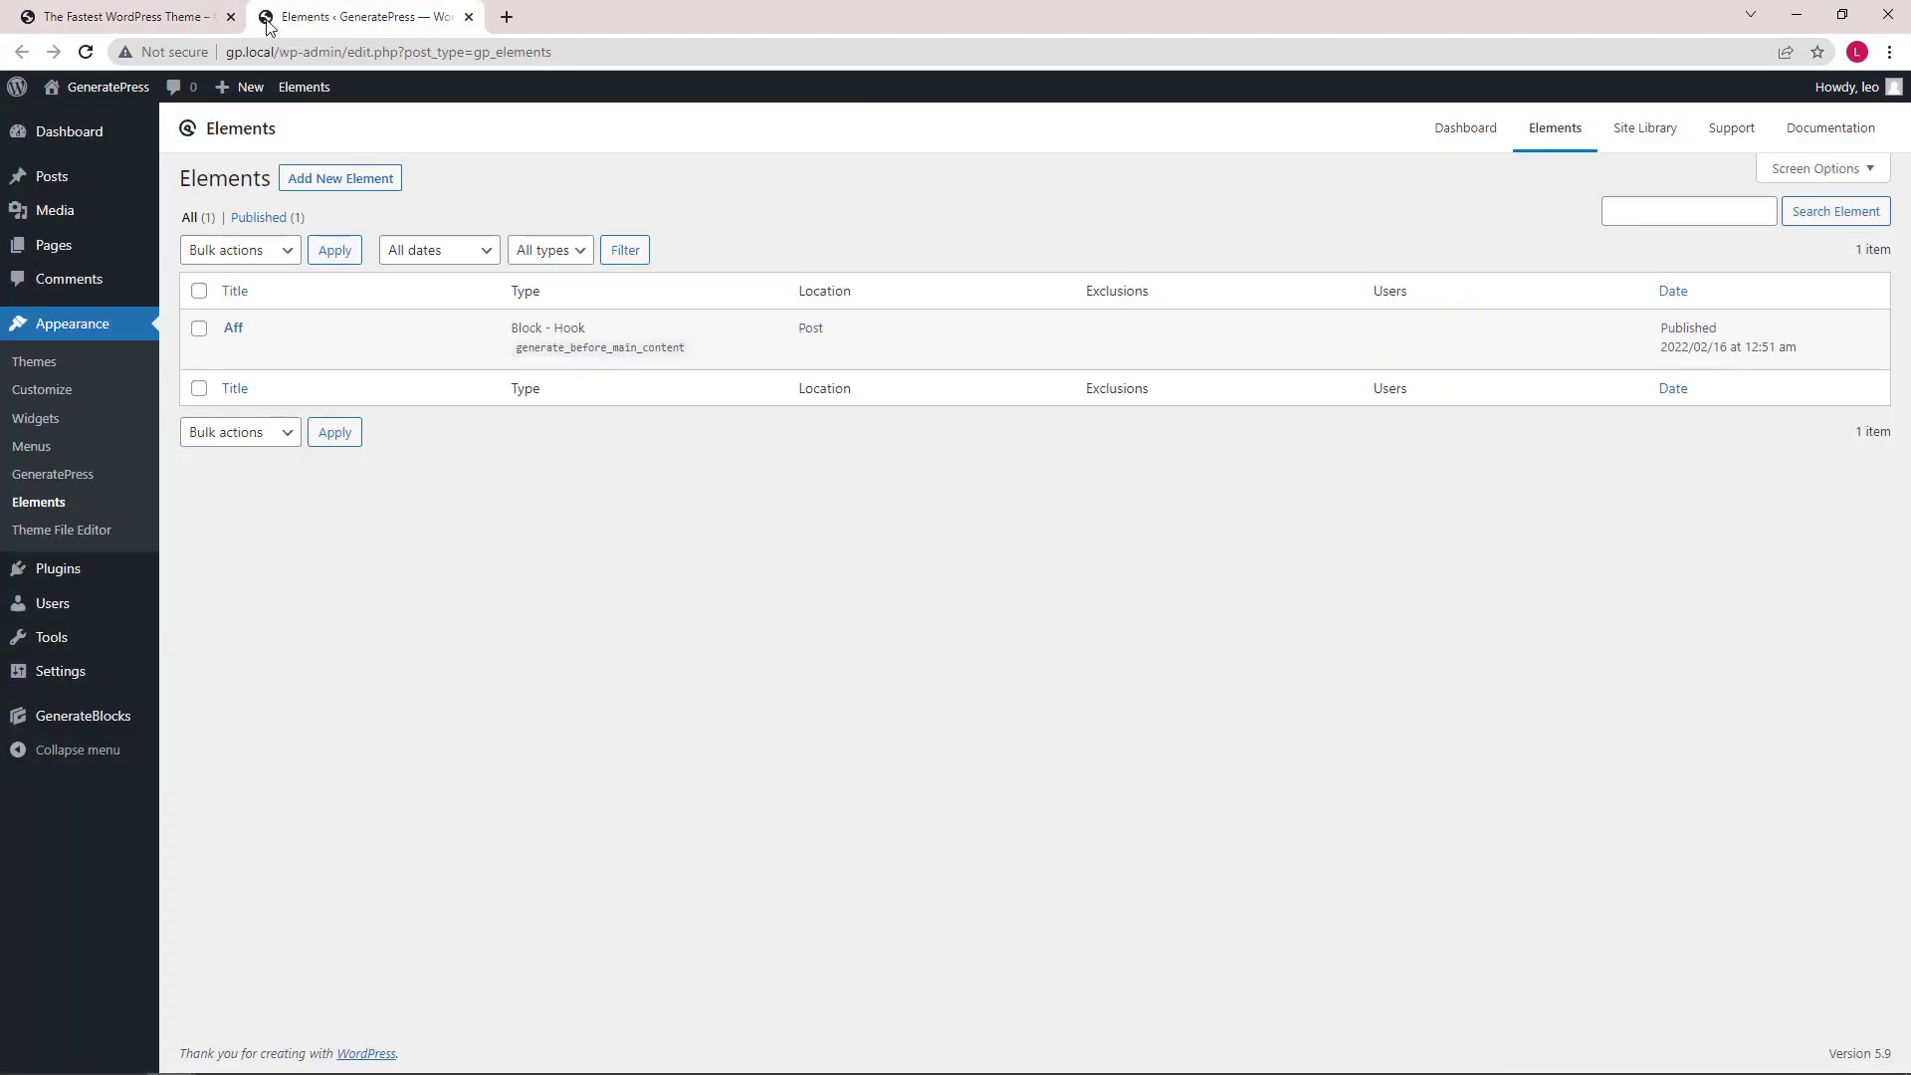
Trash the old Aff hook element and create a new Block-type element
{"action": "mouse_move", "coordinate": [292, 338]}
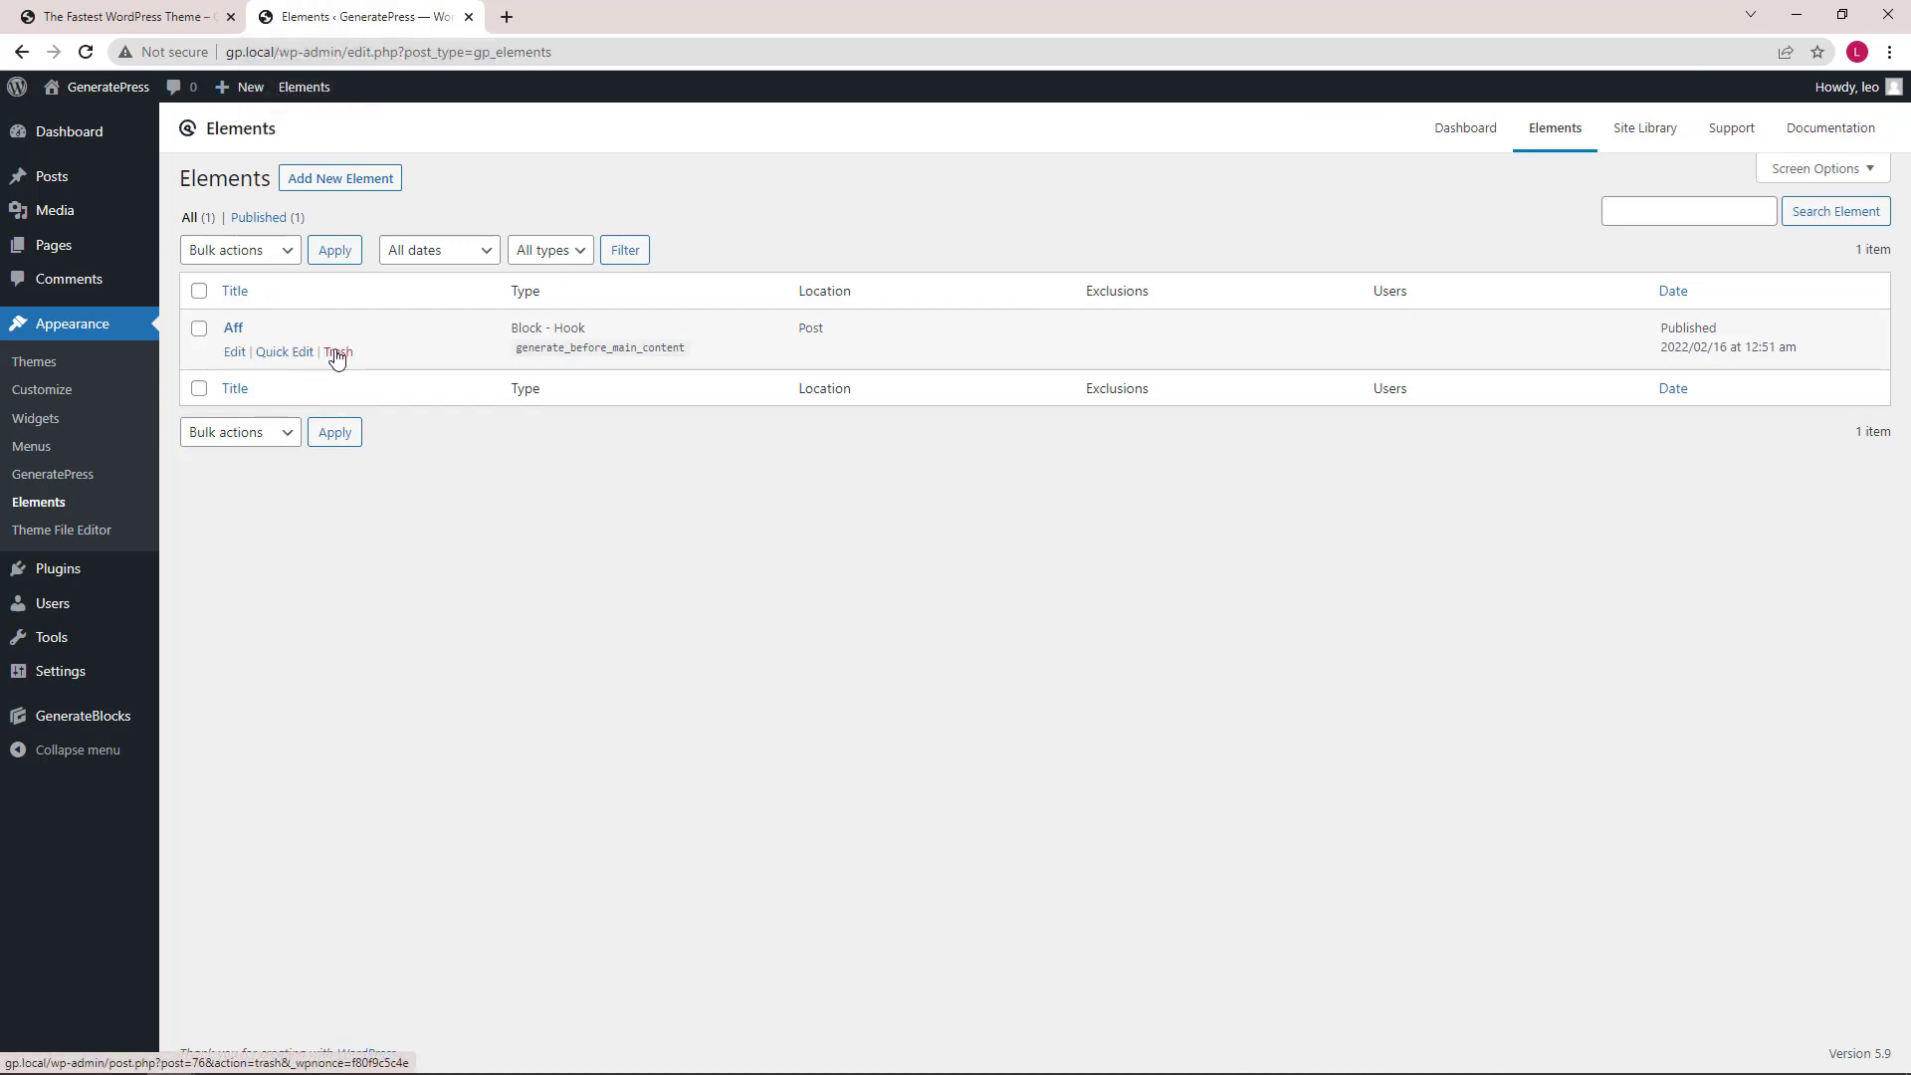
{"action": "left_click", "coordinate": [337, 354]}
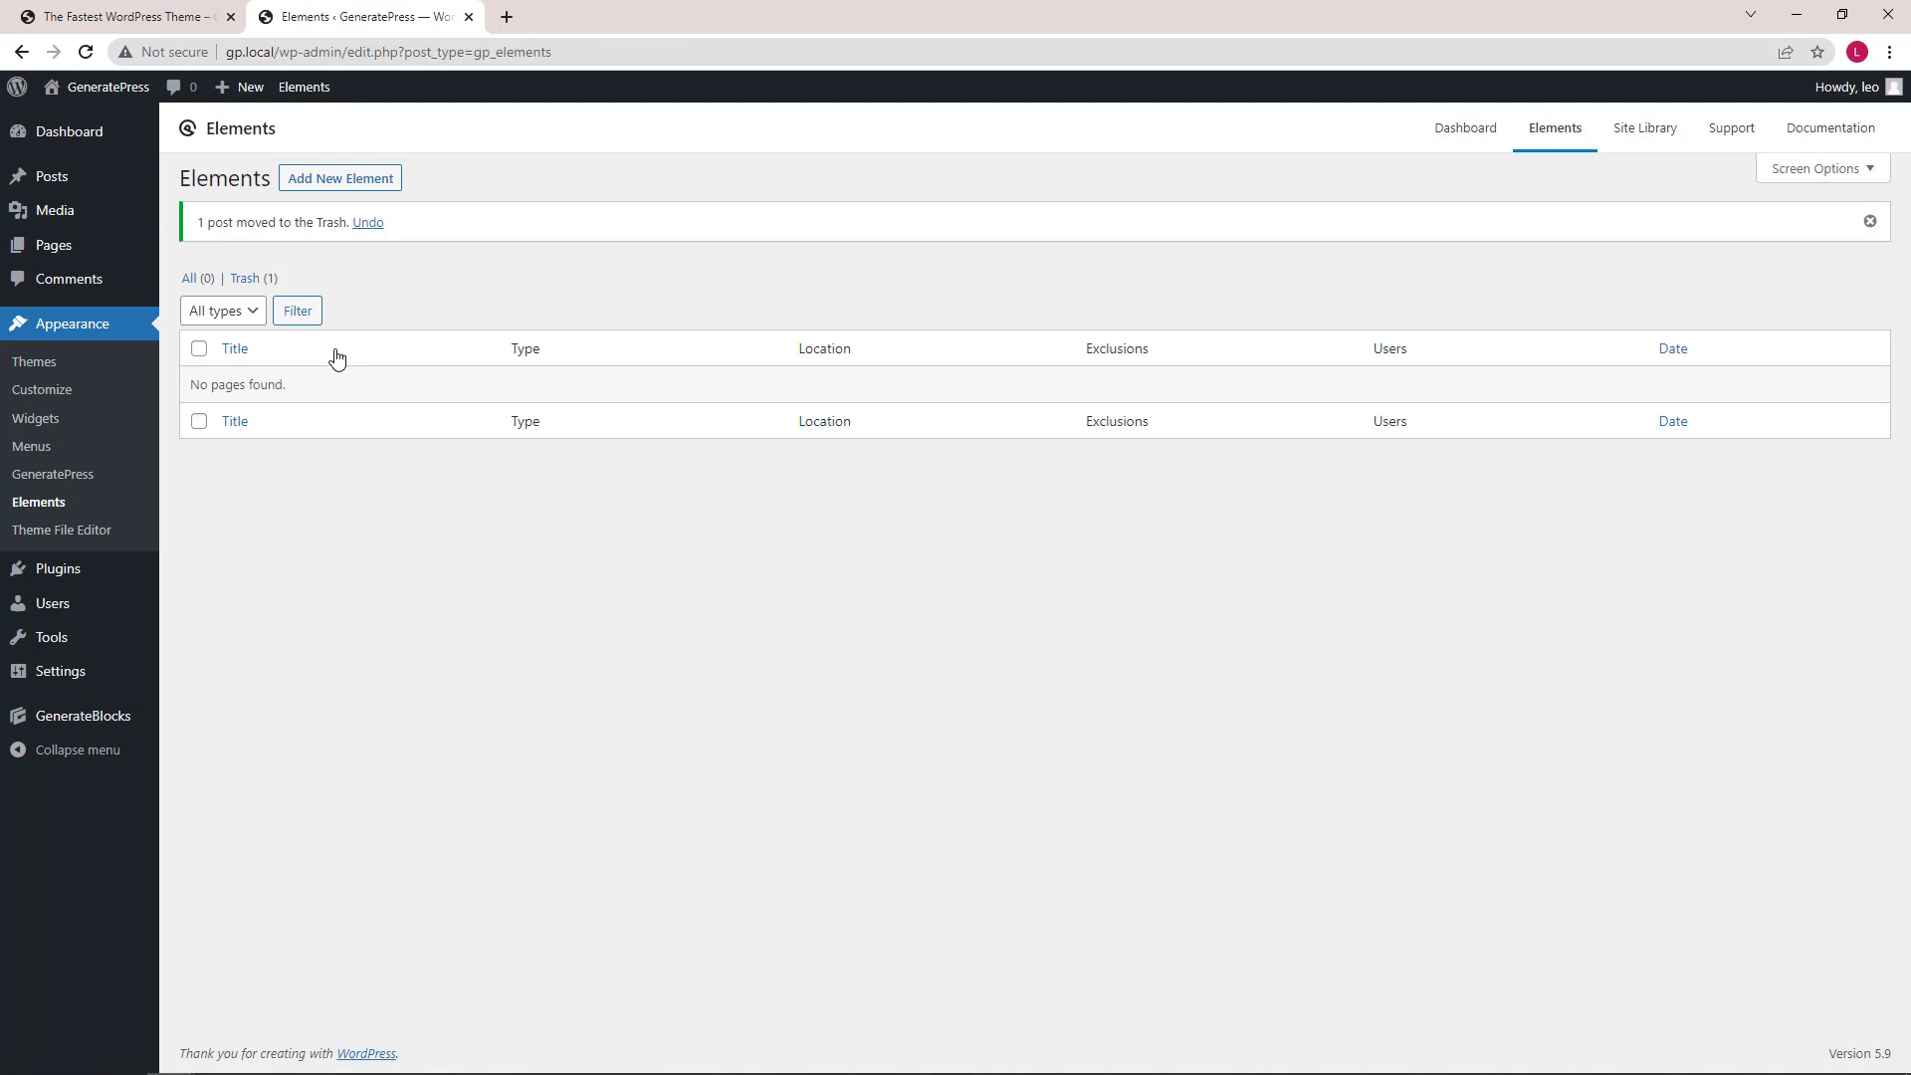
{"action": "left_click", "coordinate": [348, 186]}
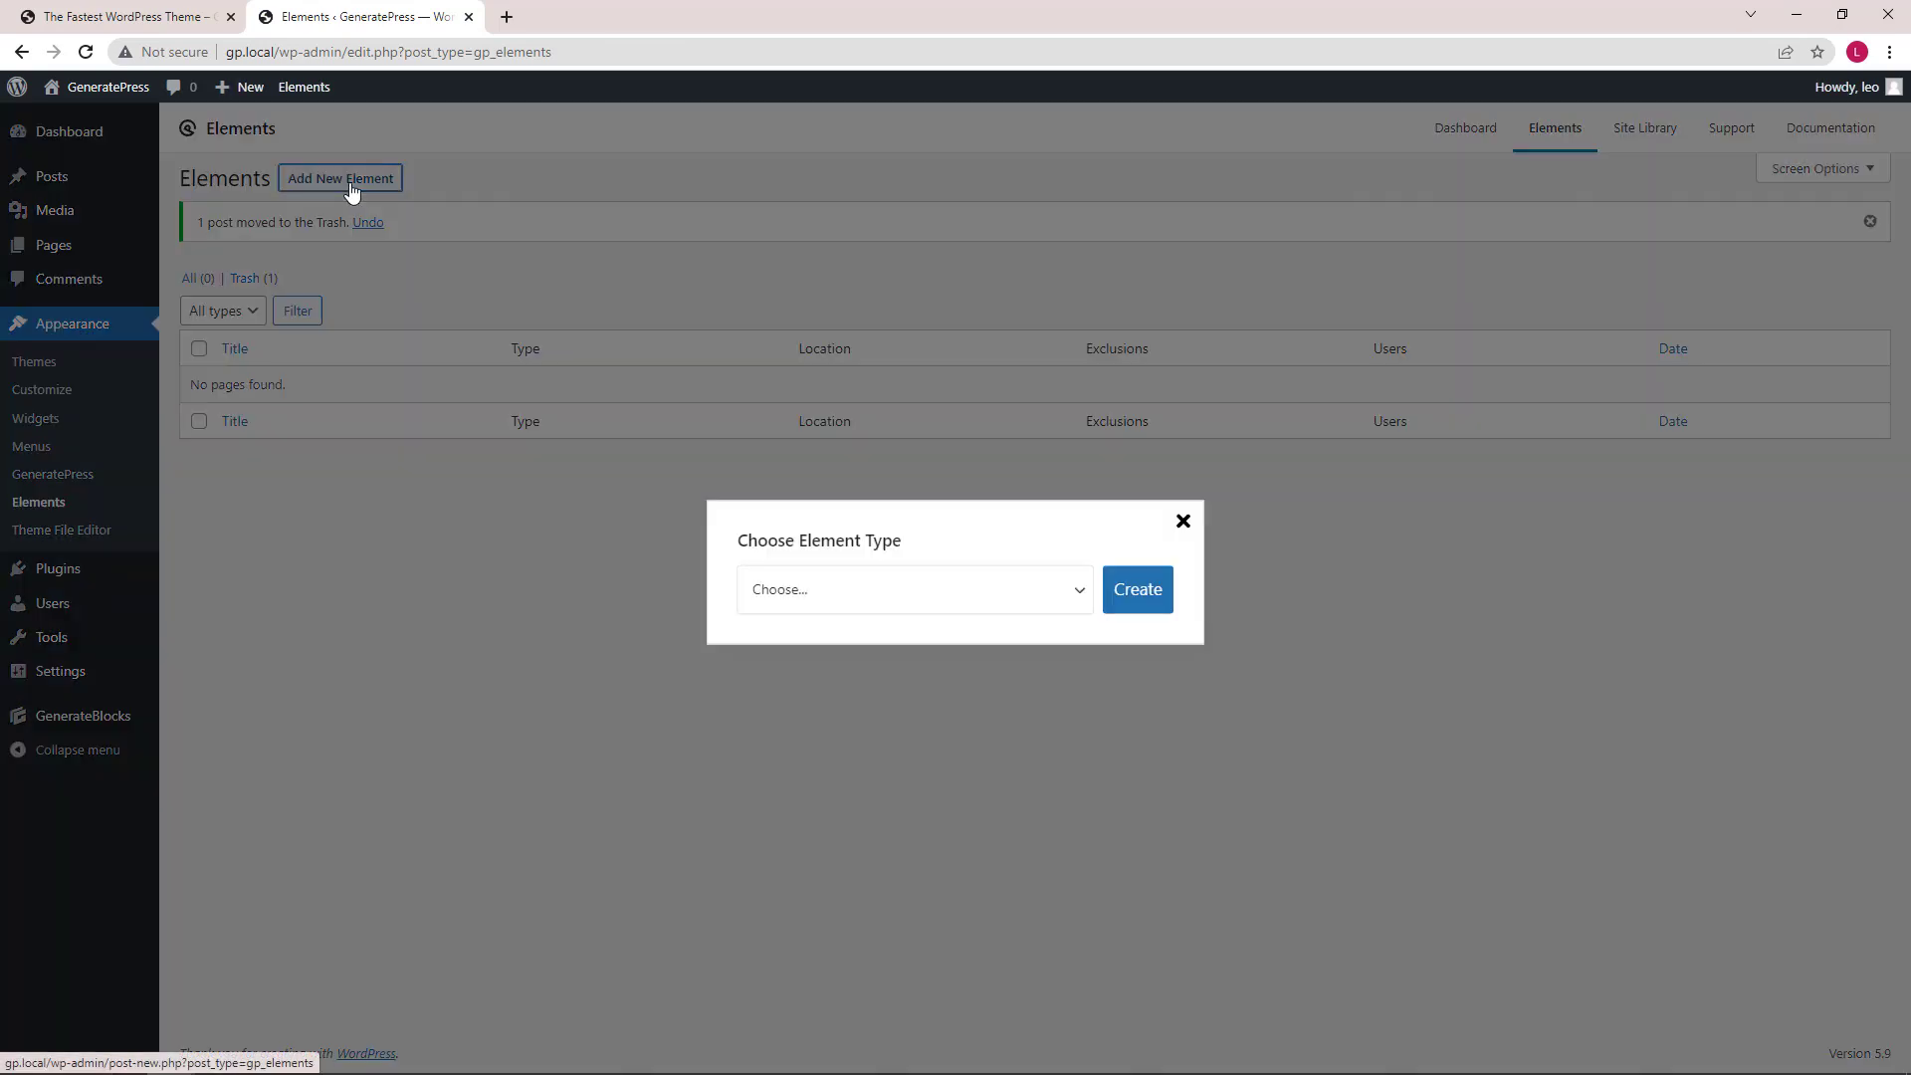
{"action": "left_click", "coordinate": [913, 597]}
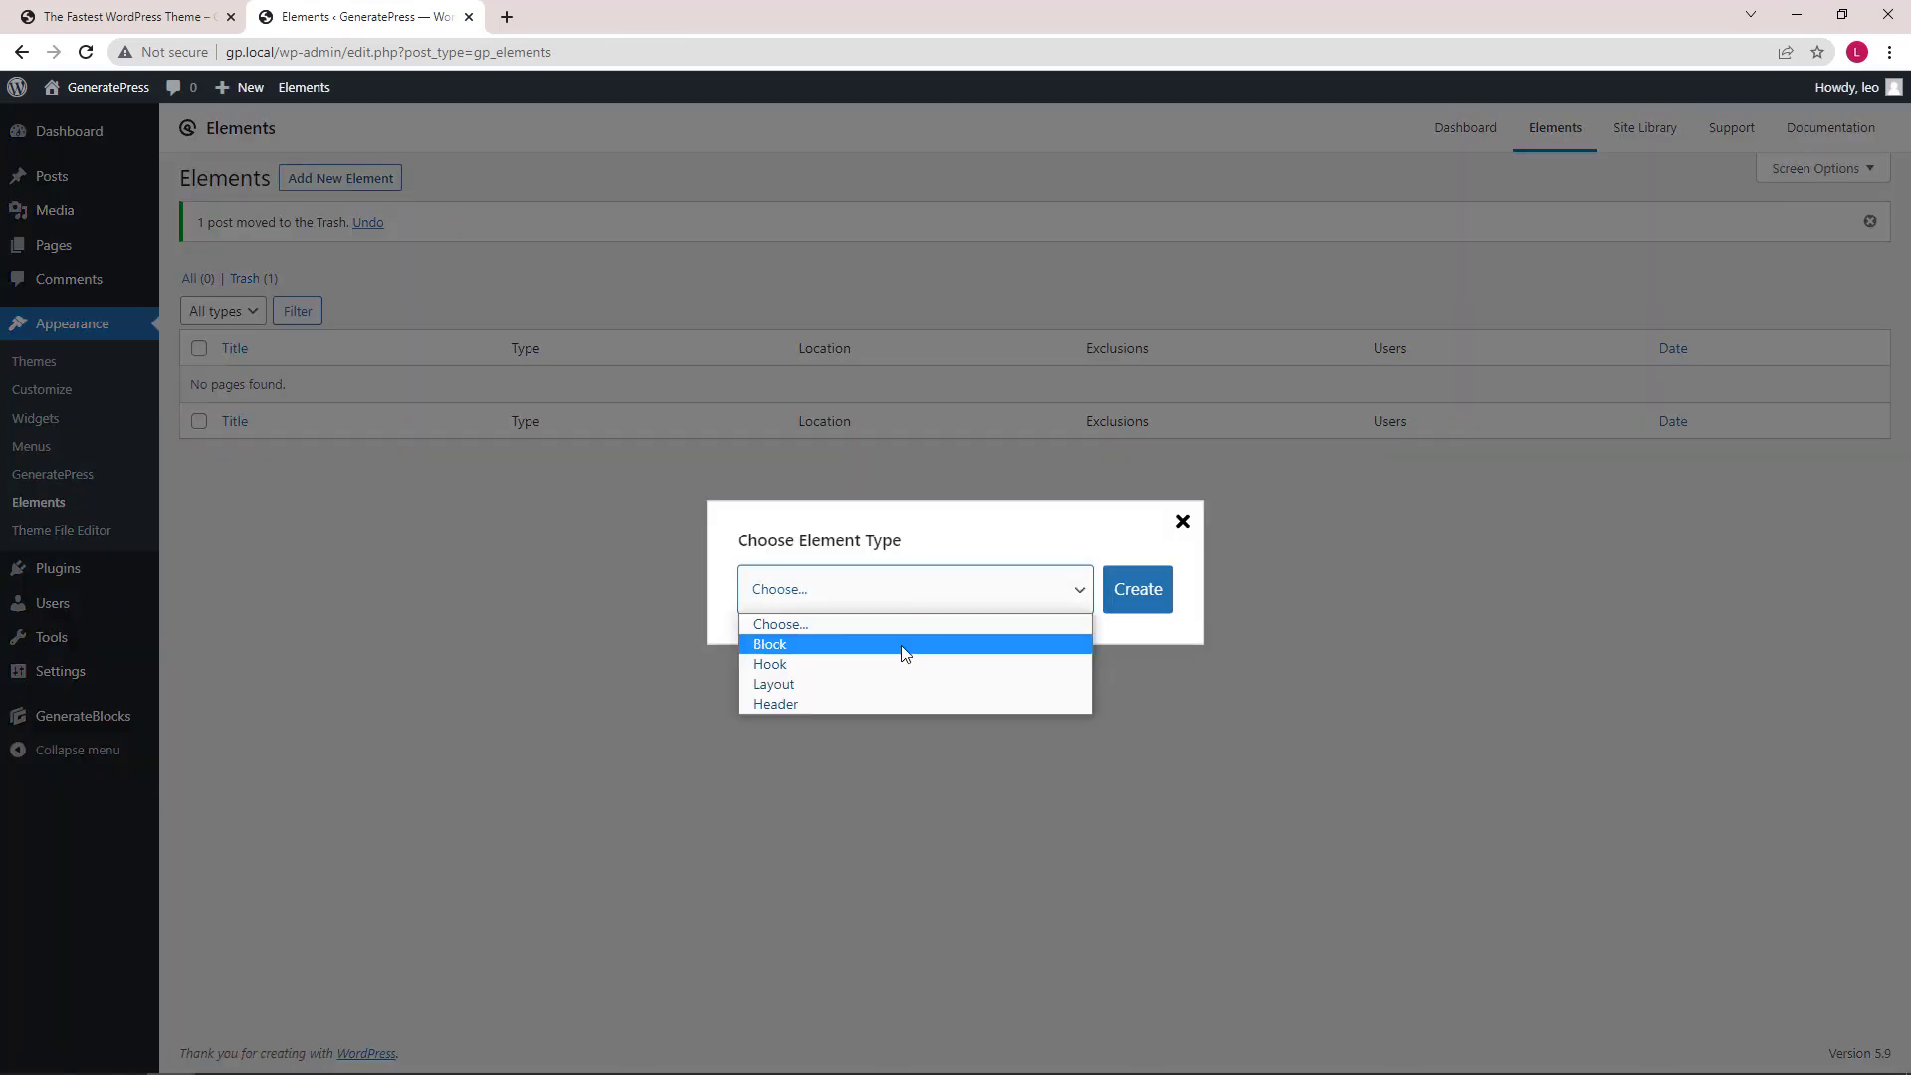
{"action": "left_click", "coordinate": [906, 647]}
{"action": "left_click", "coordinate": [1136, 609]}
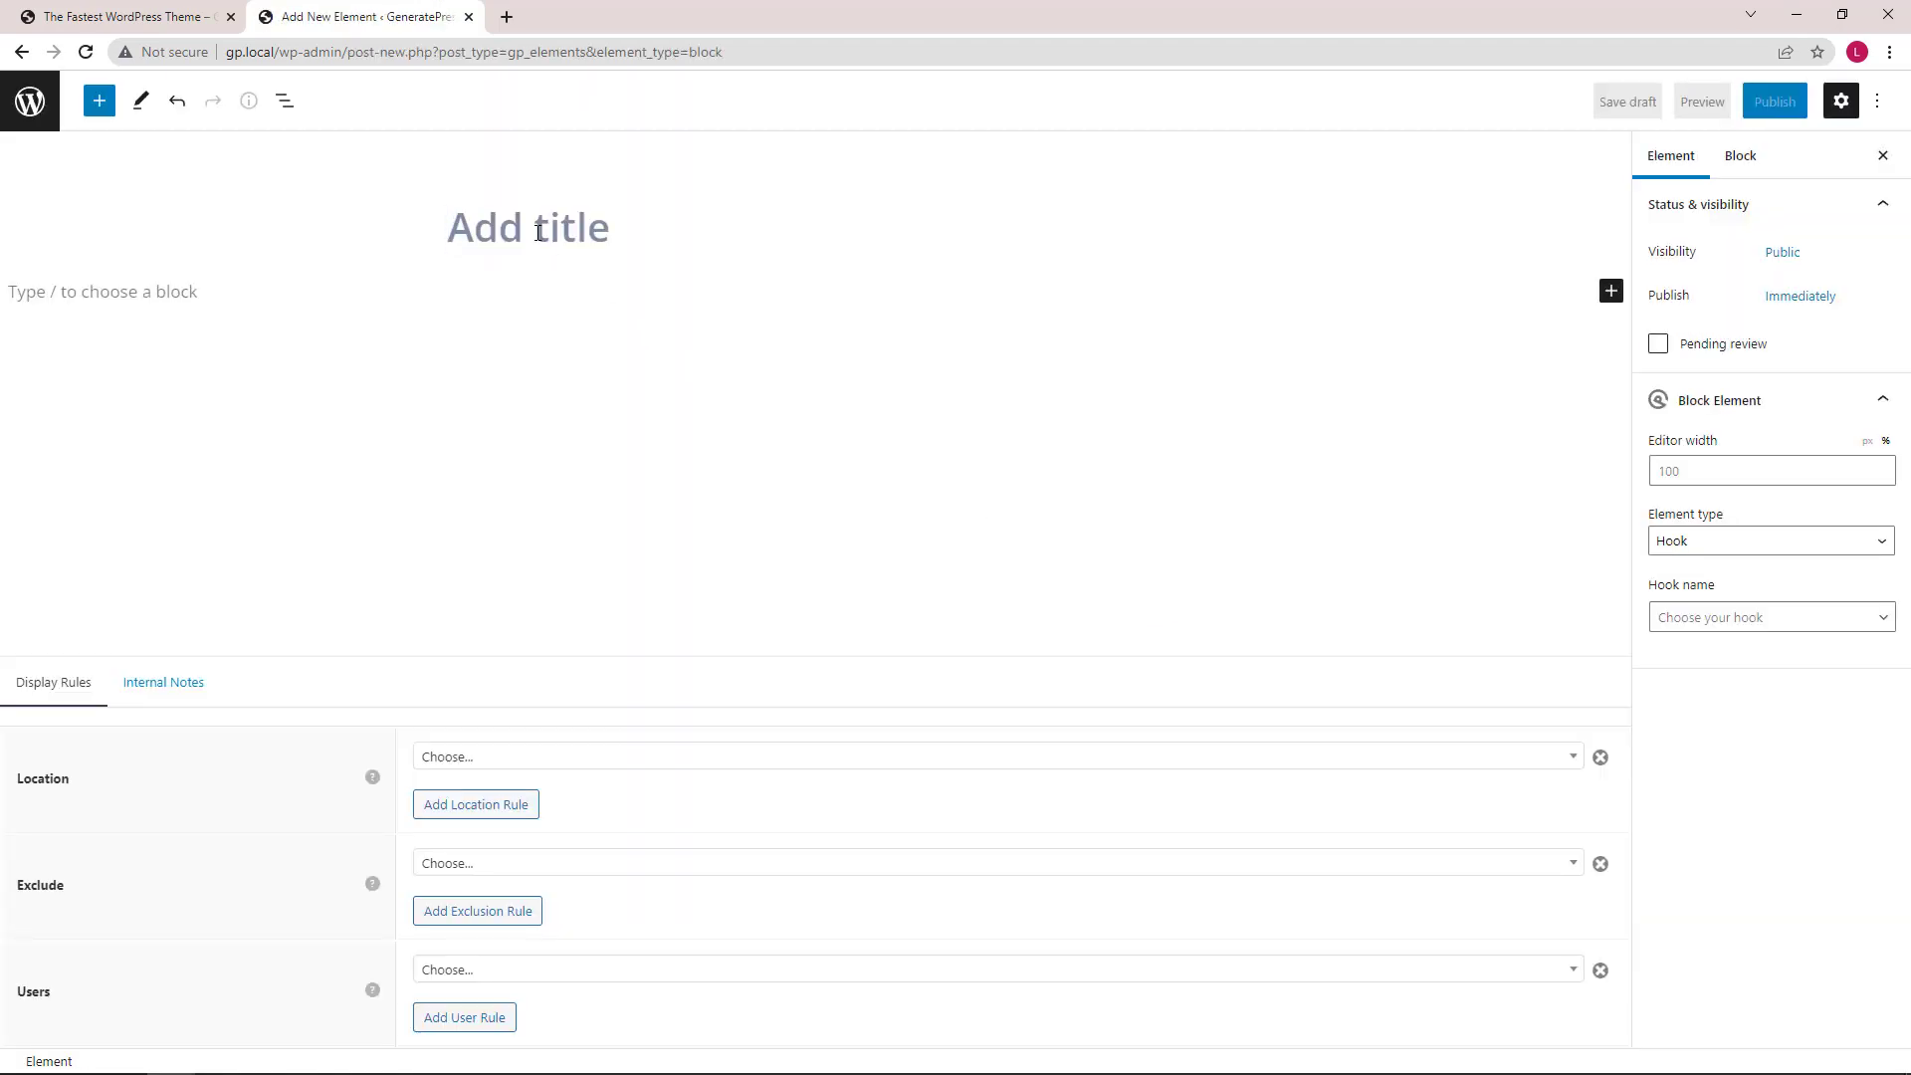
Title the element 'Affiliate Message' and save it as a draft
{"action": "type", "text": "A"}
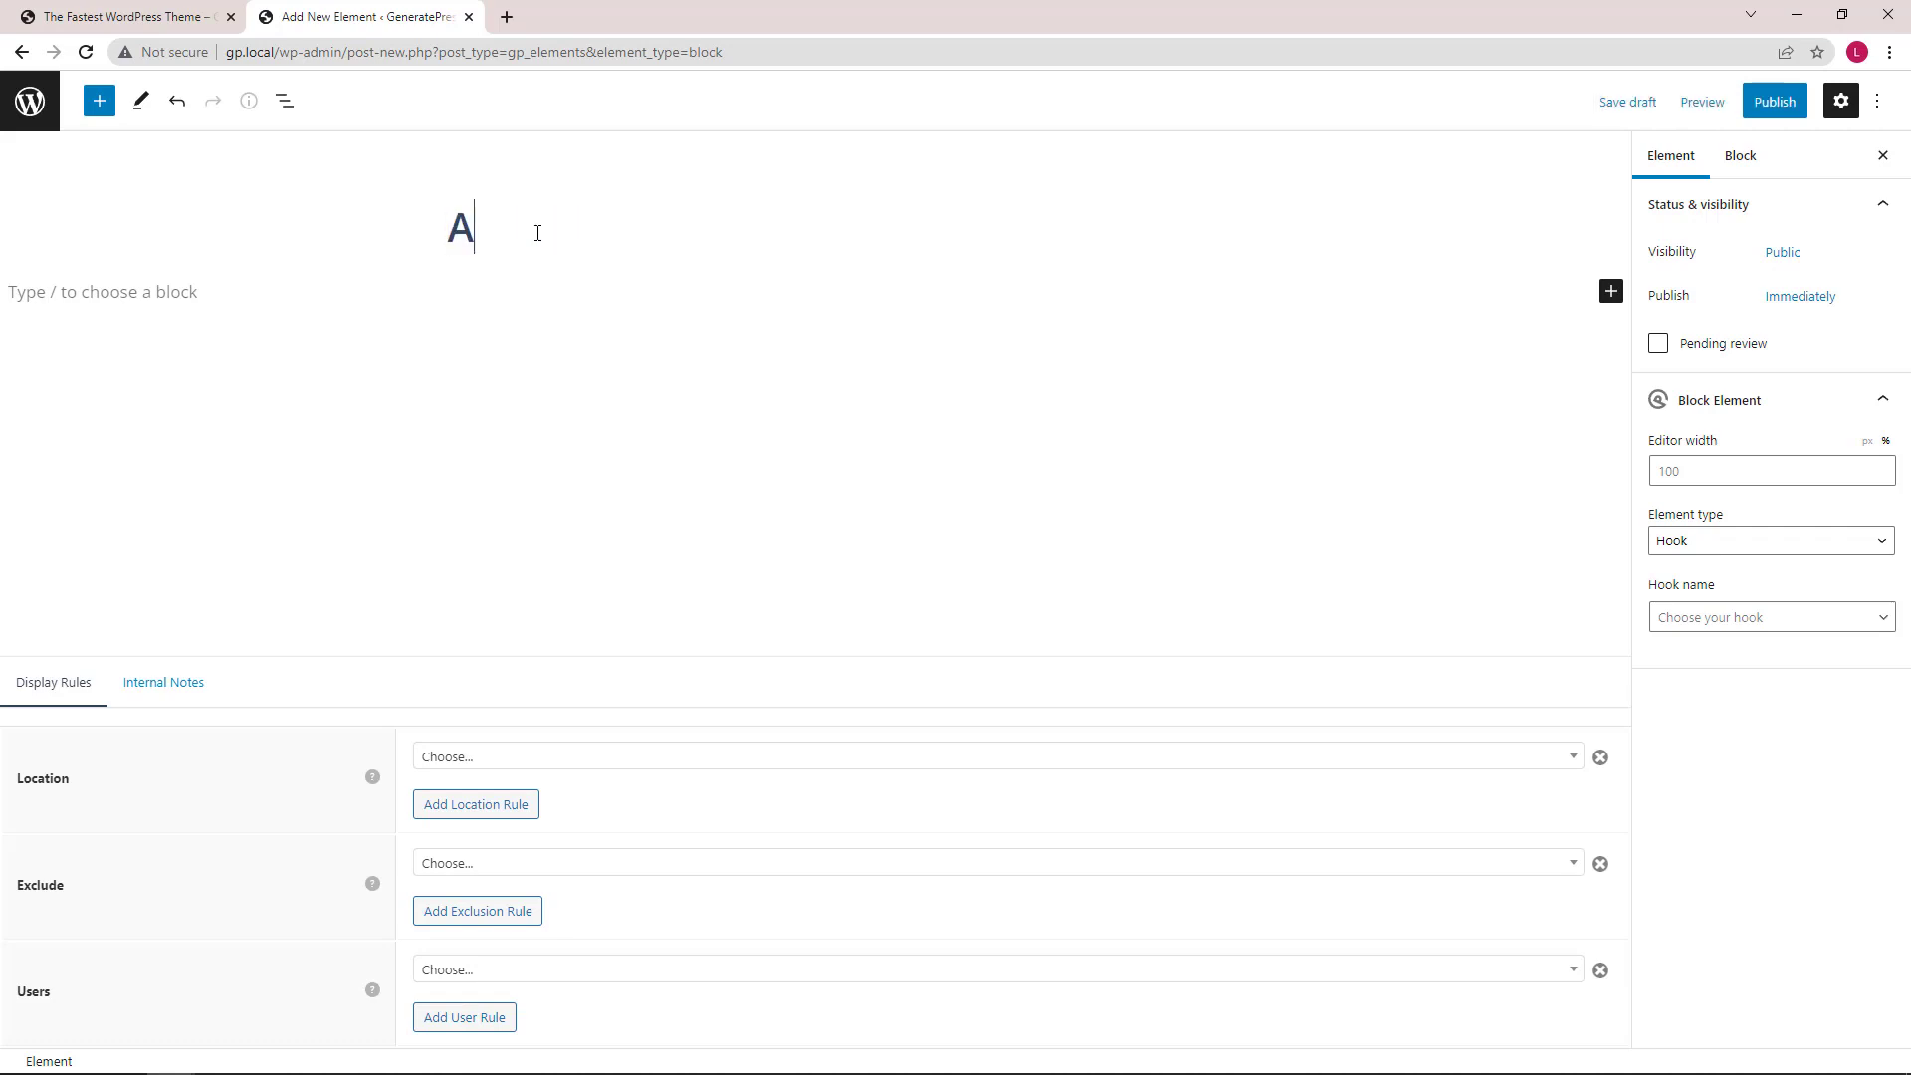
{"action": "type", "text": "ffiliate Message"}
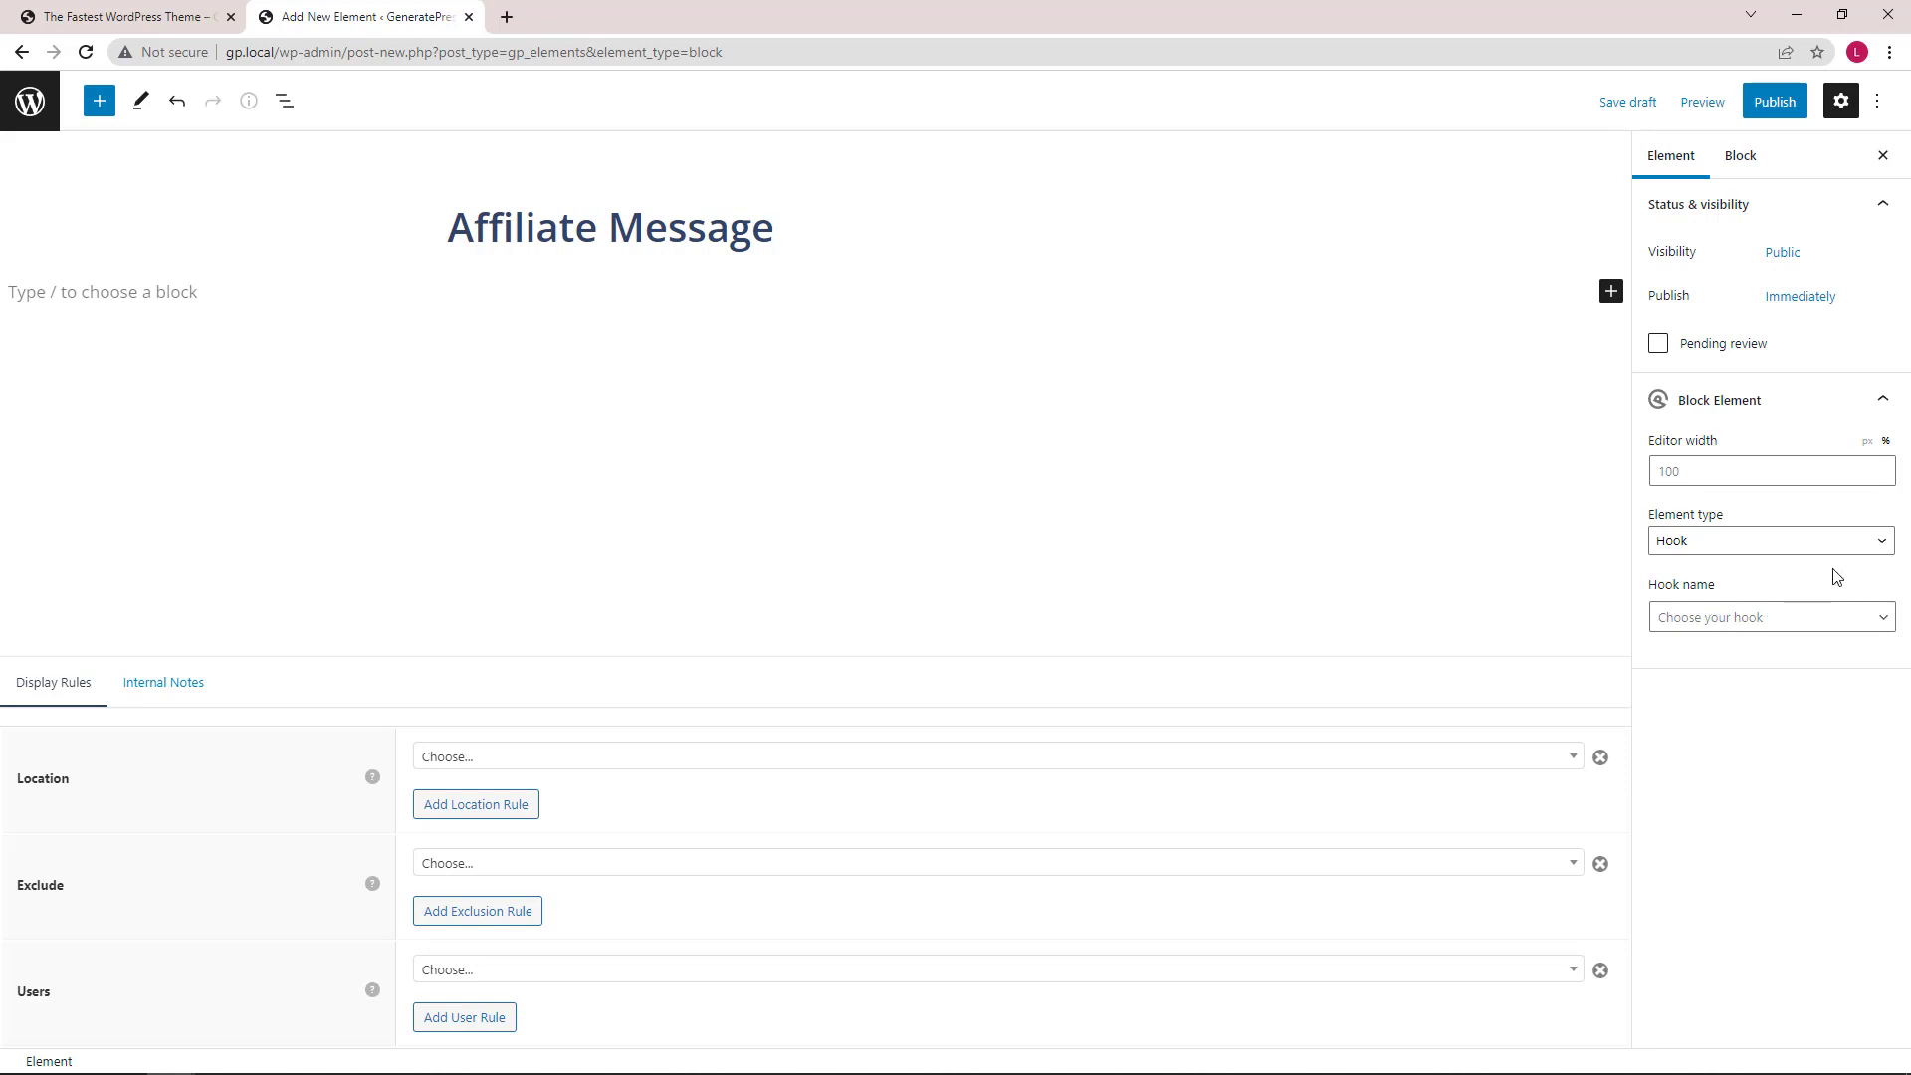
{"action": "key", "text": "Return"}
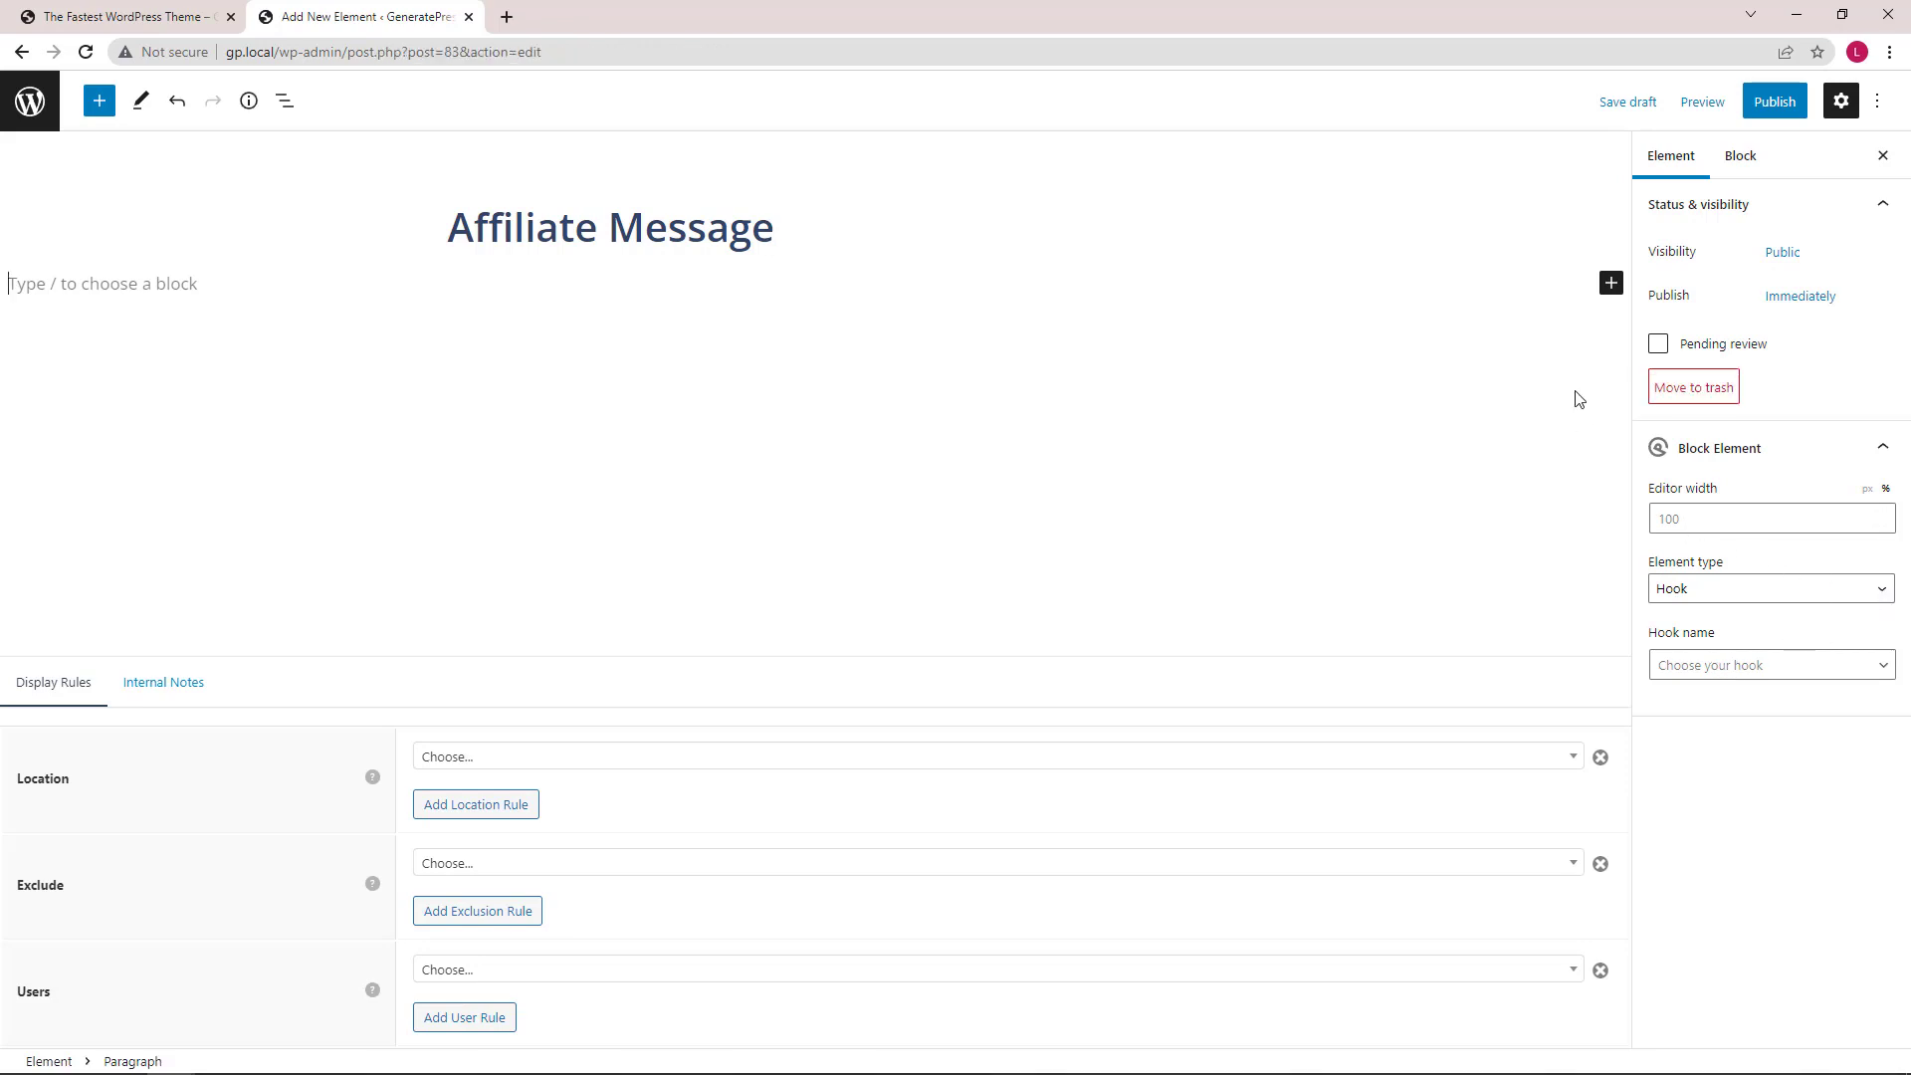
Insert a Container block with a Headline block inside it
{"action": "left_click", "coordinate": [1610, 284]}
{"action": "left_click", "coordinate": [1462, 426]}
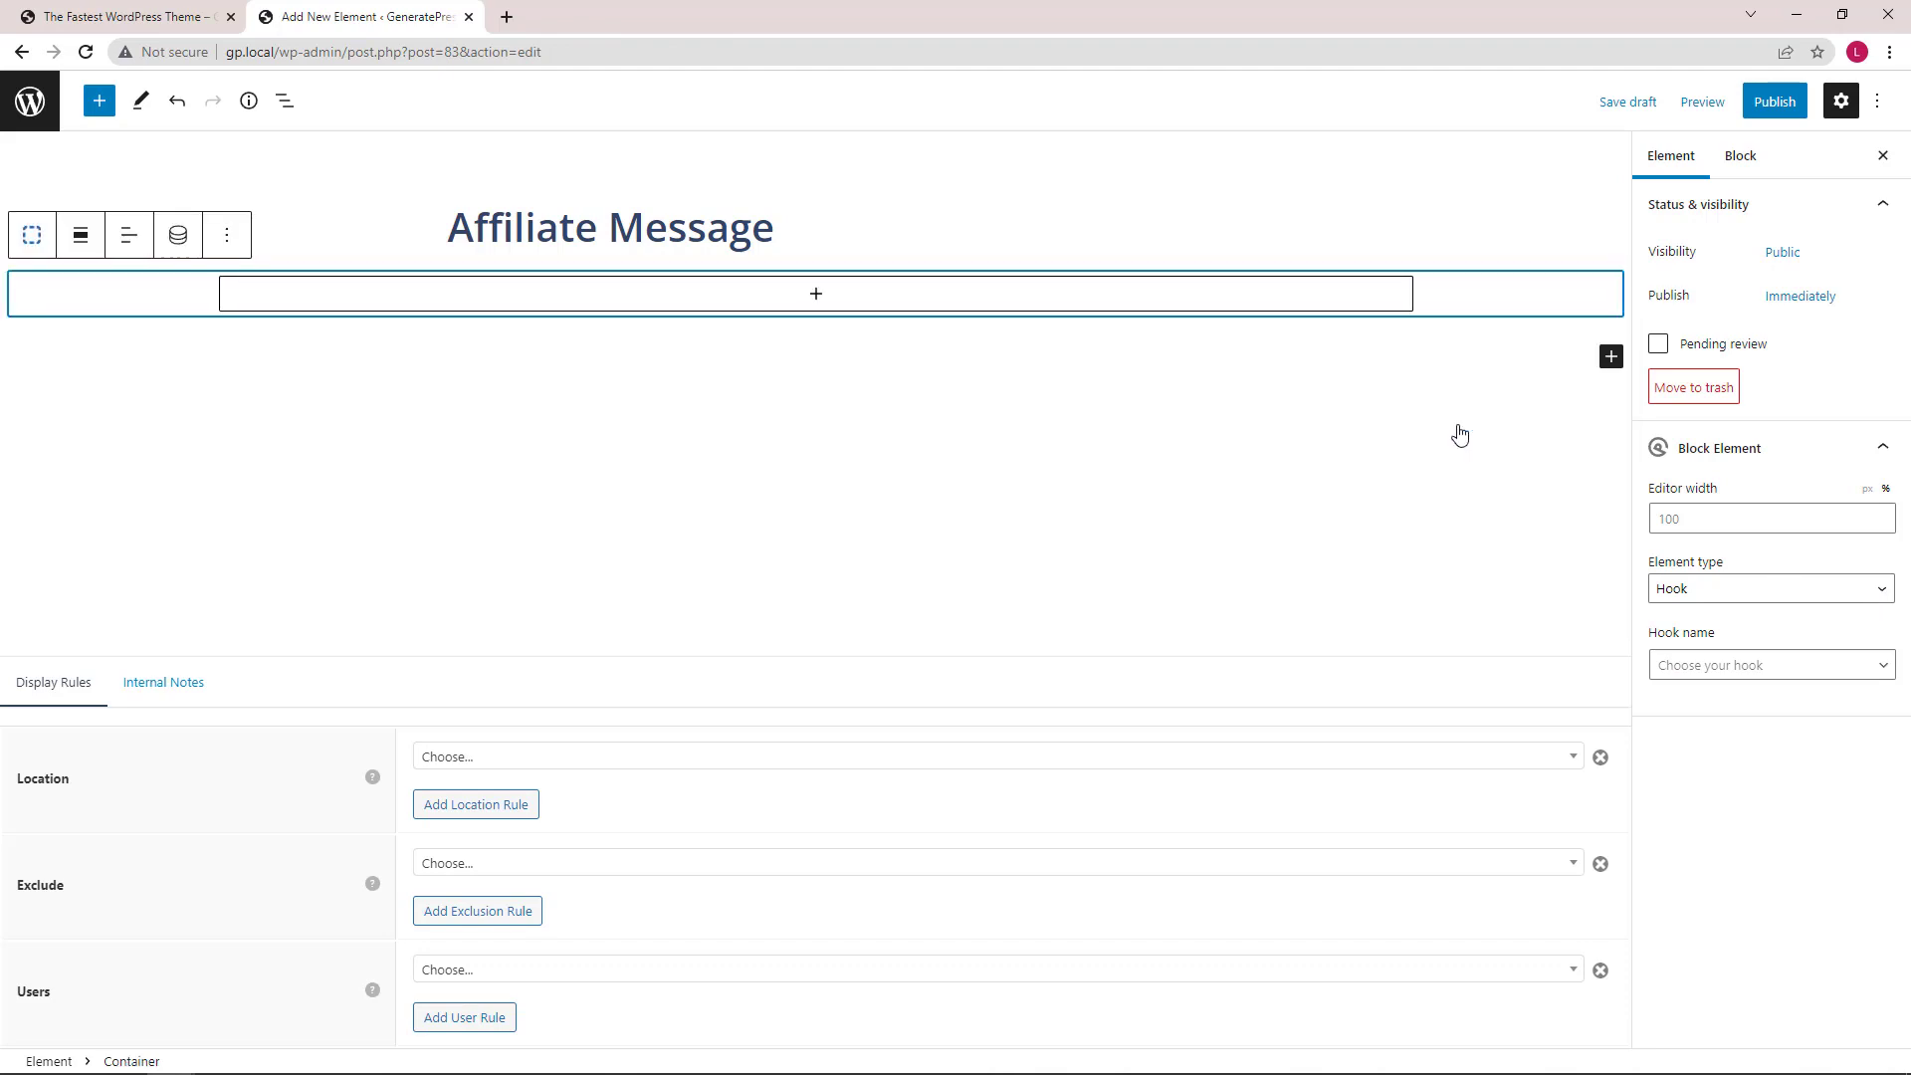
{"action": "left_click", "coordinate": [810, 299]}
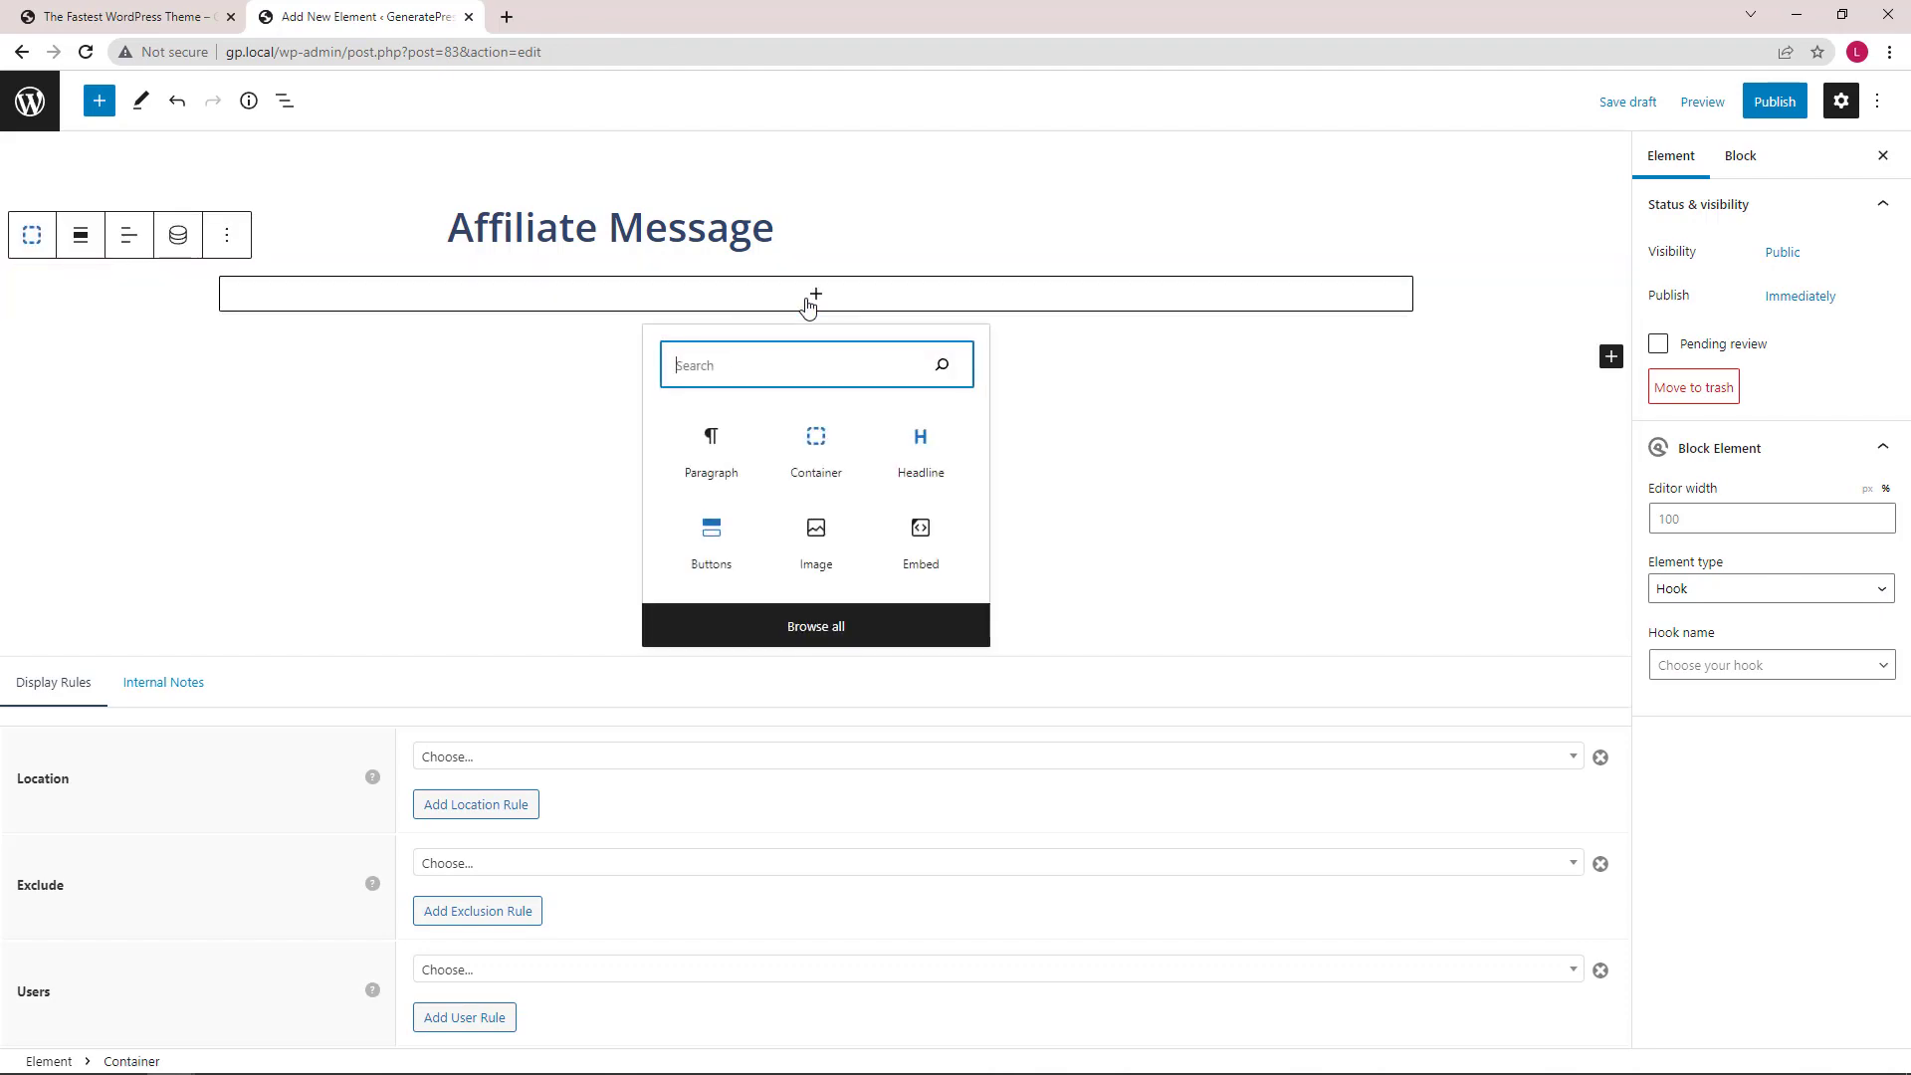
{"action": "left_click", "coordinate": [916, 453]}
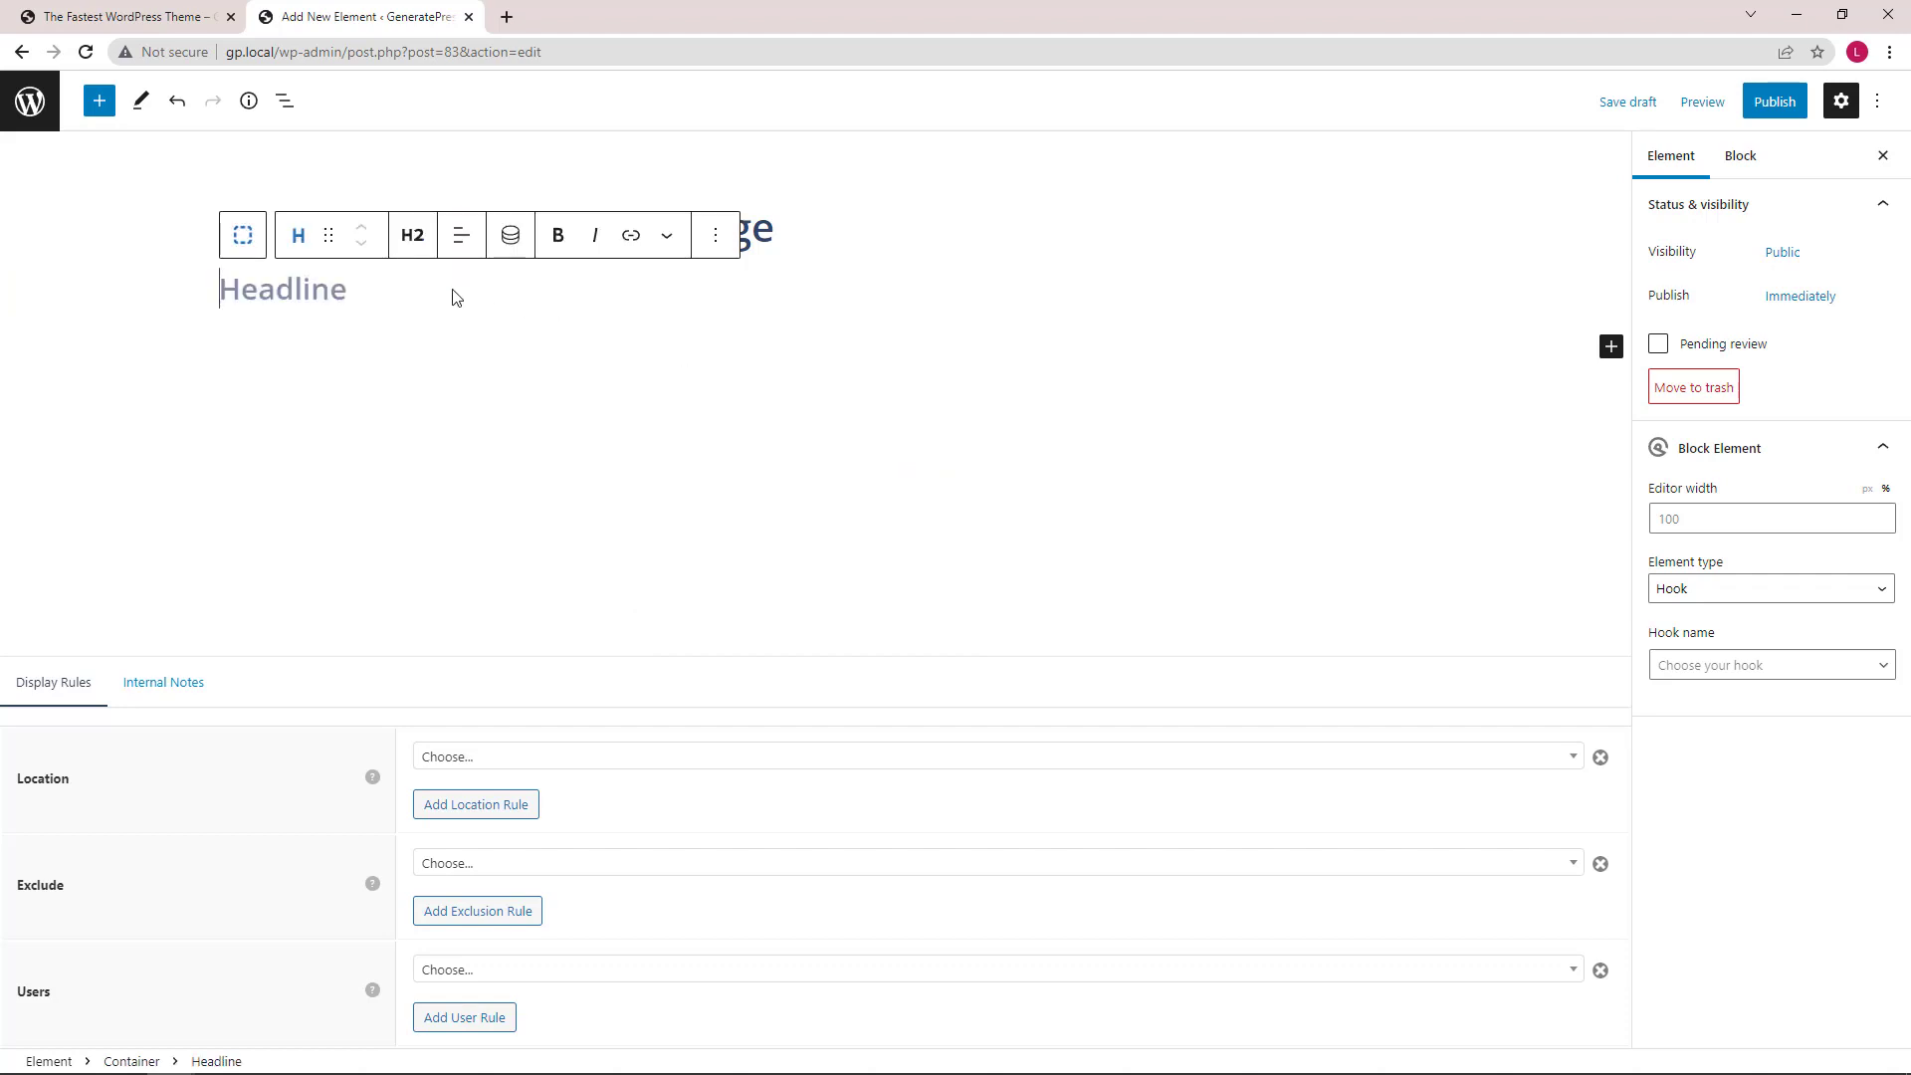
Change the headline tag to Div and type 'This article is sponsored by Gener…'
{"action": "left_click", "coordinate": [413, 246]}
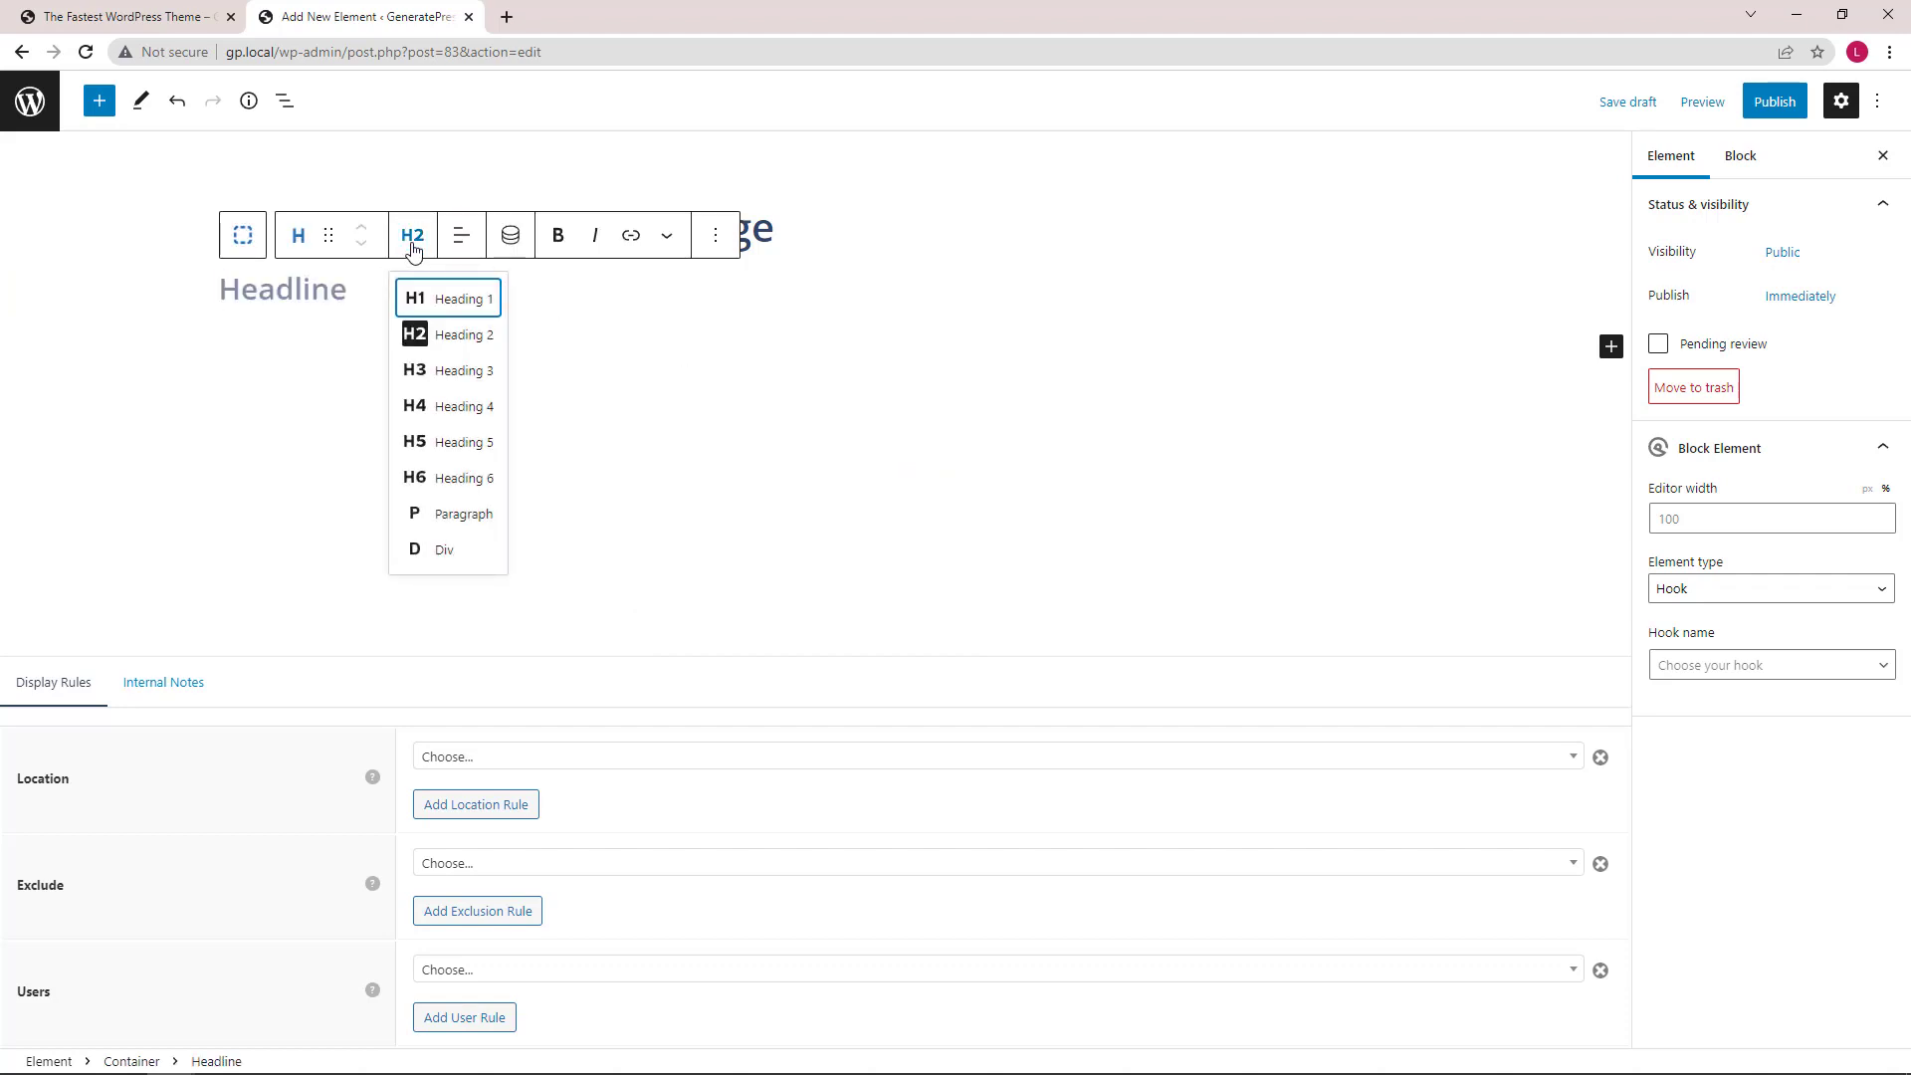
{"action": "left_click", "coordinate": [448, 554]}
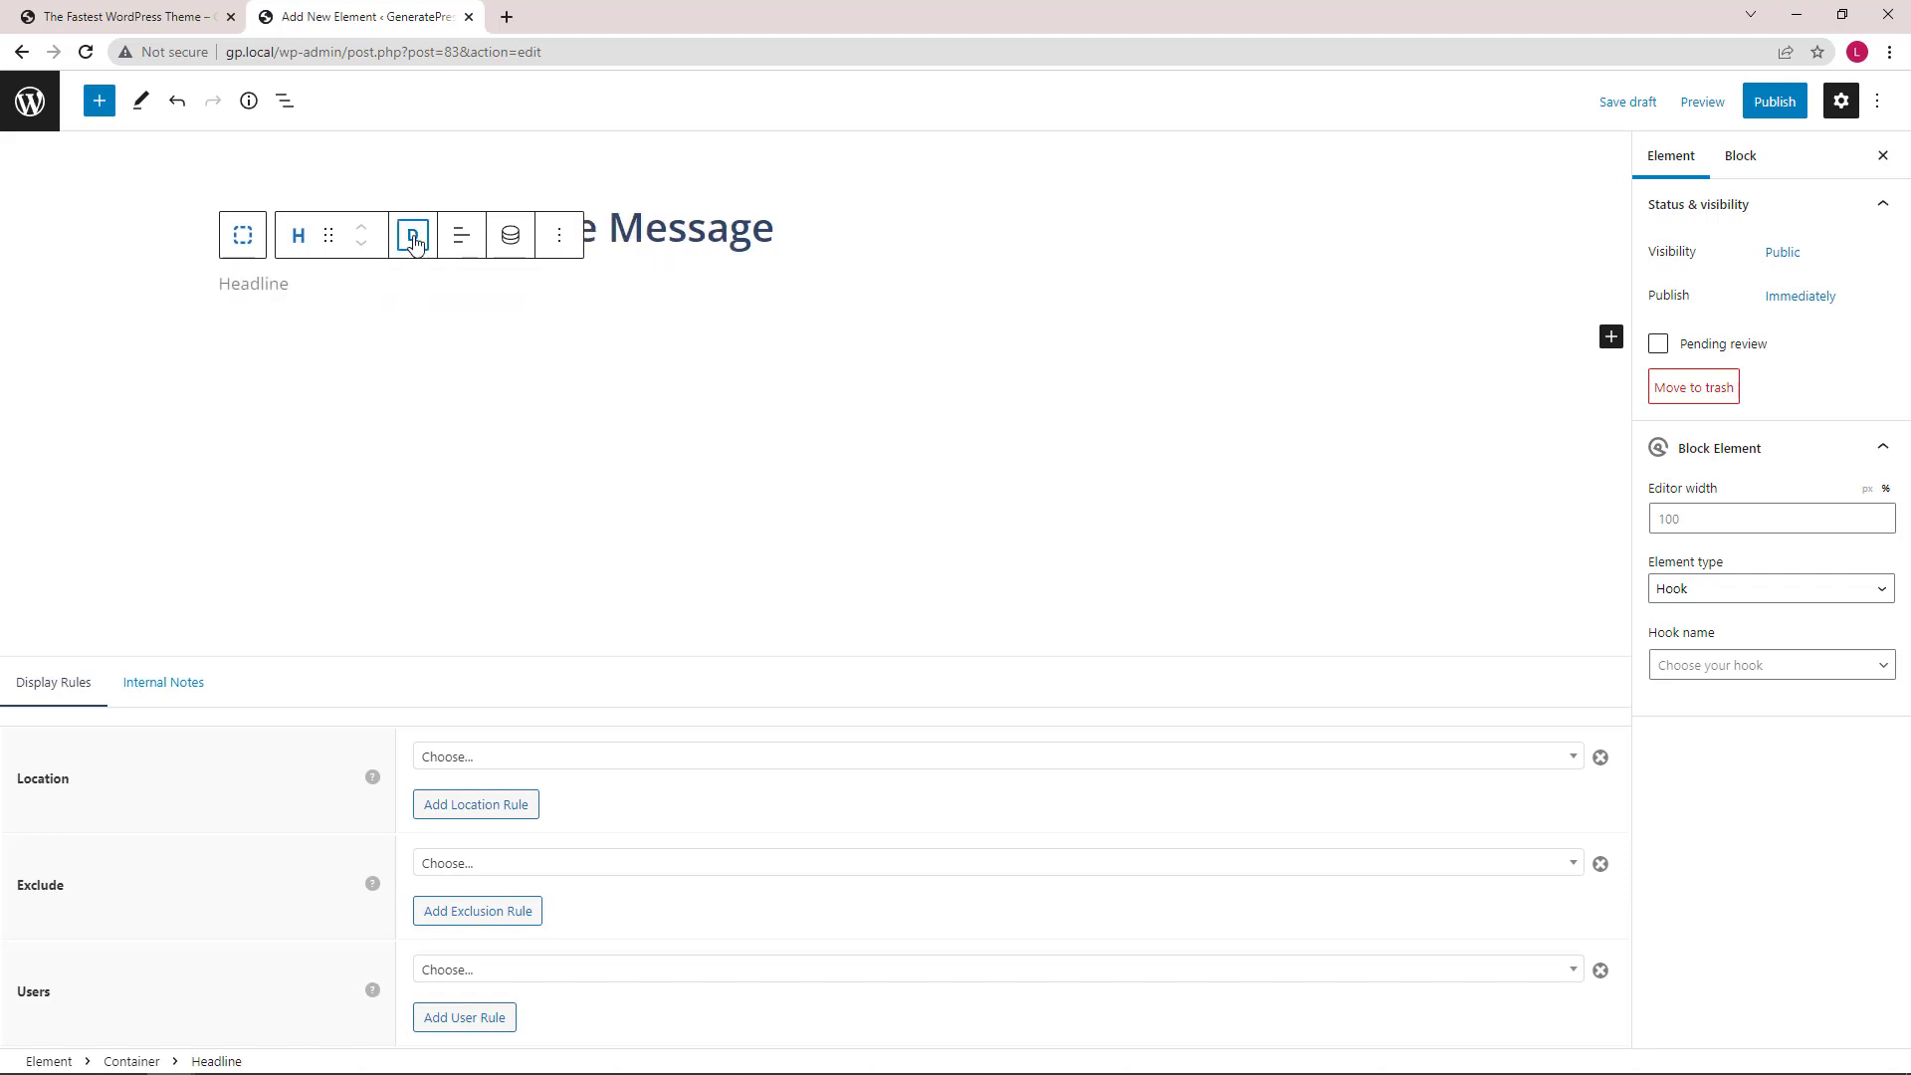
{"action": "left_click", "coordinate": [278, 285]}
{"action": "type", "text": "This"}
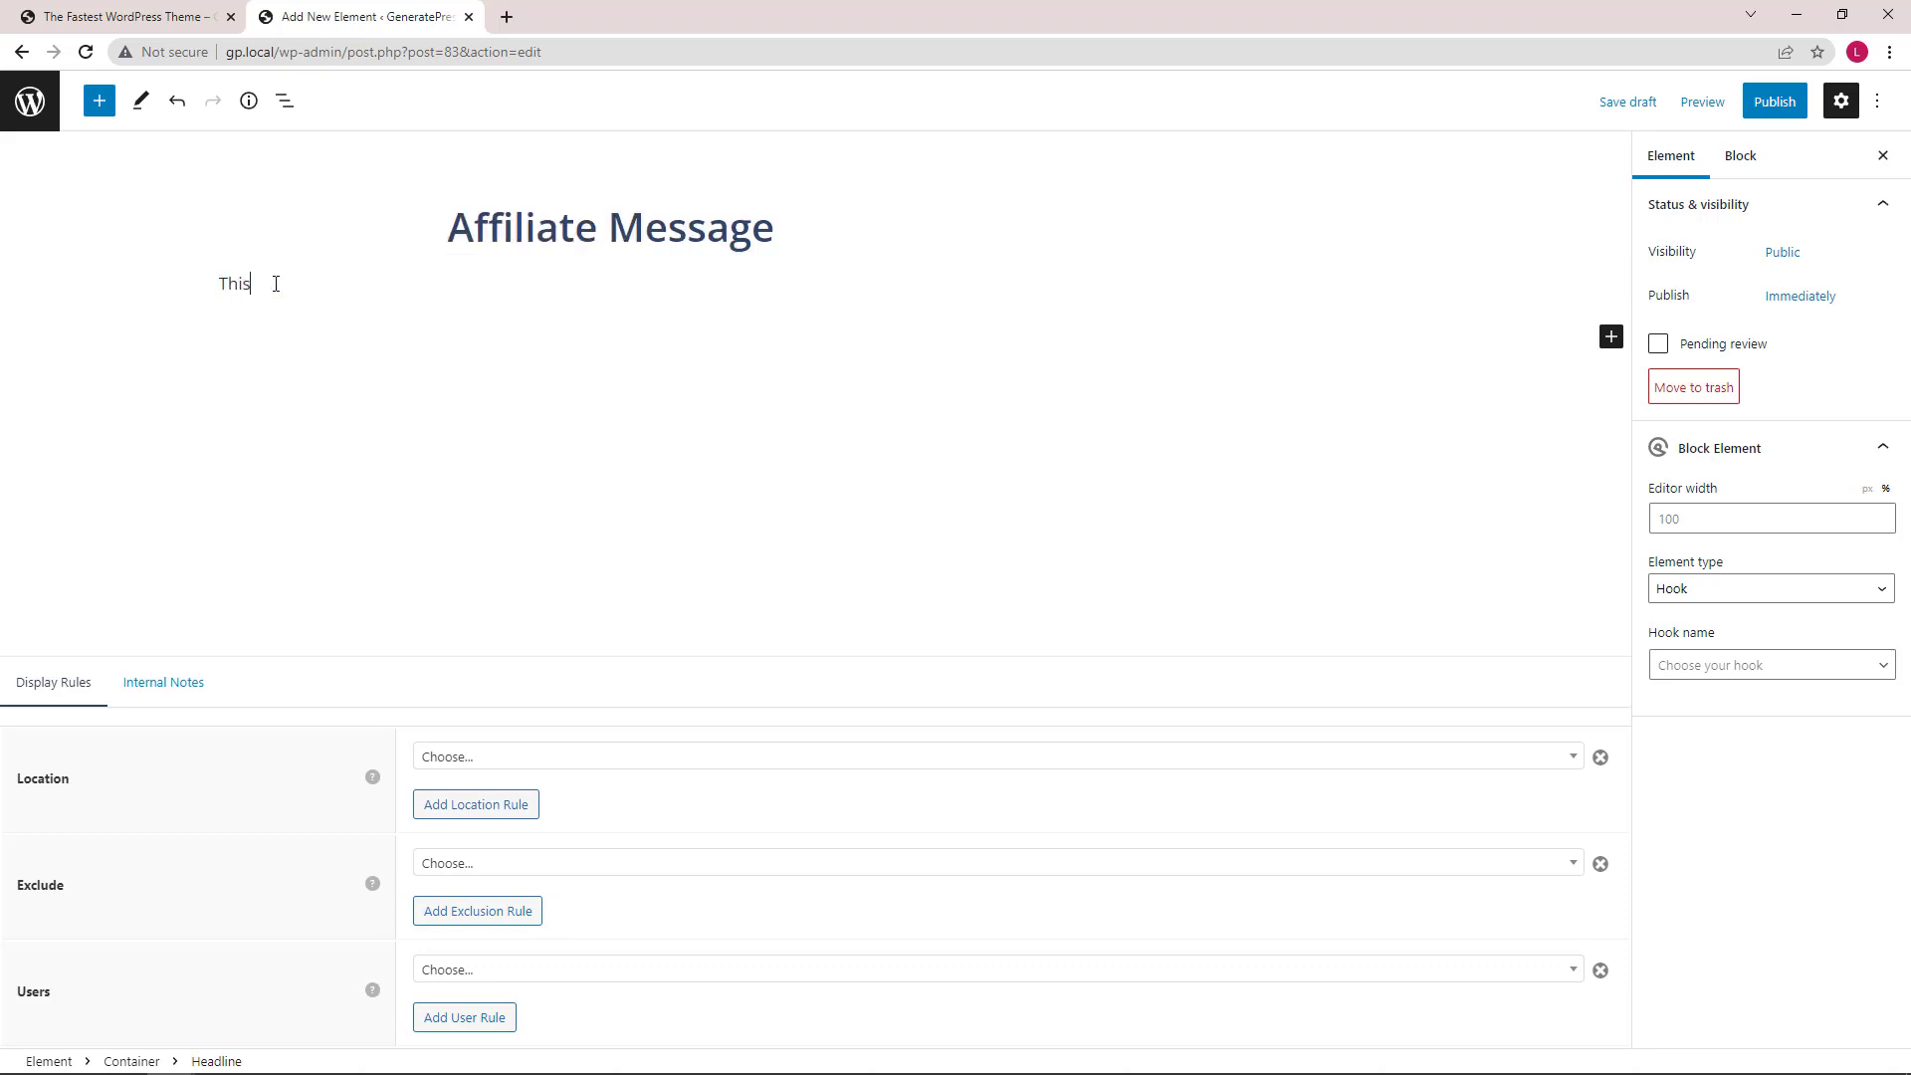
{"action": "type", "text": " article is sponsored by GeneratePress"}
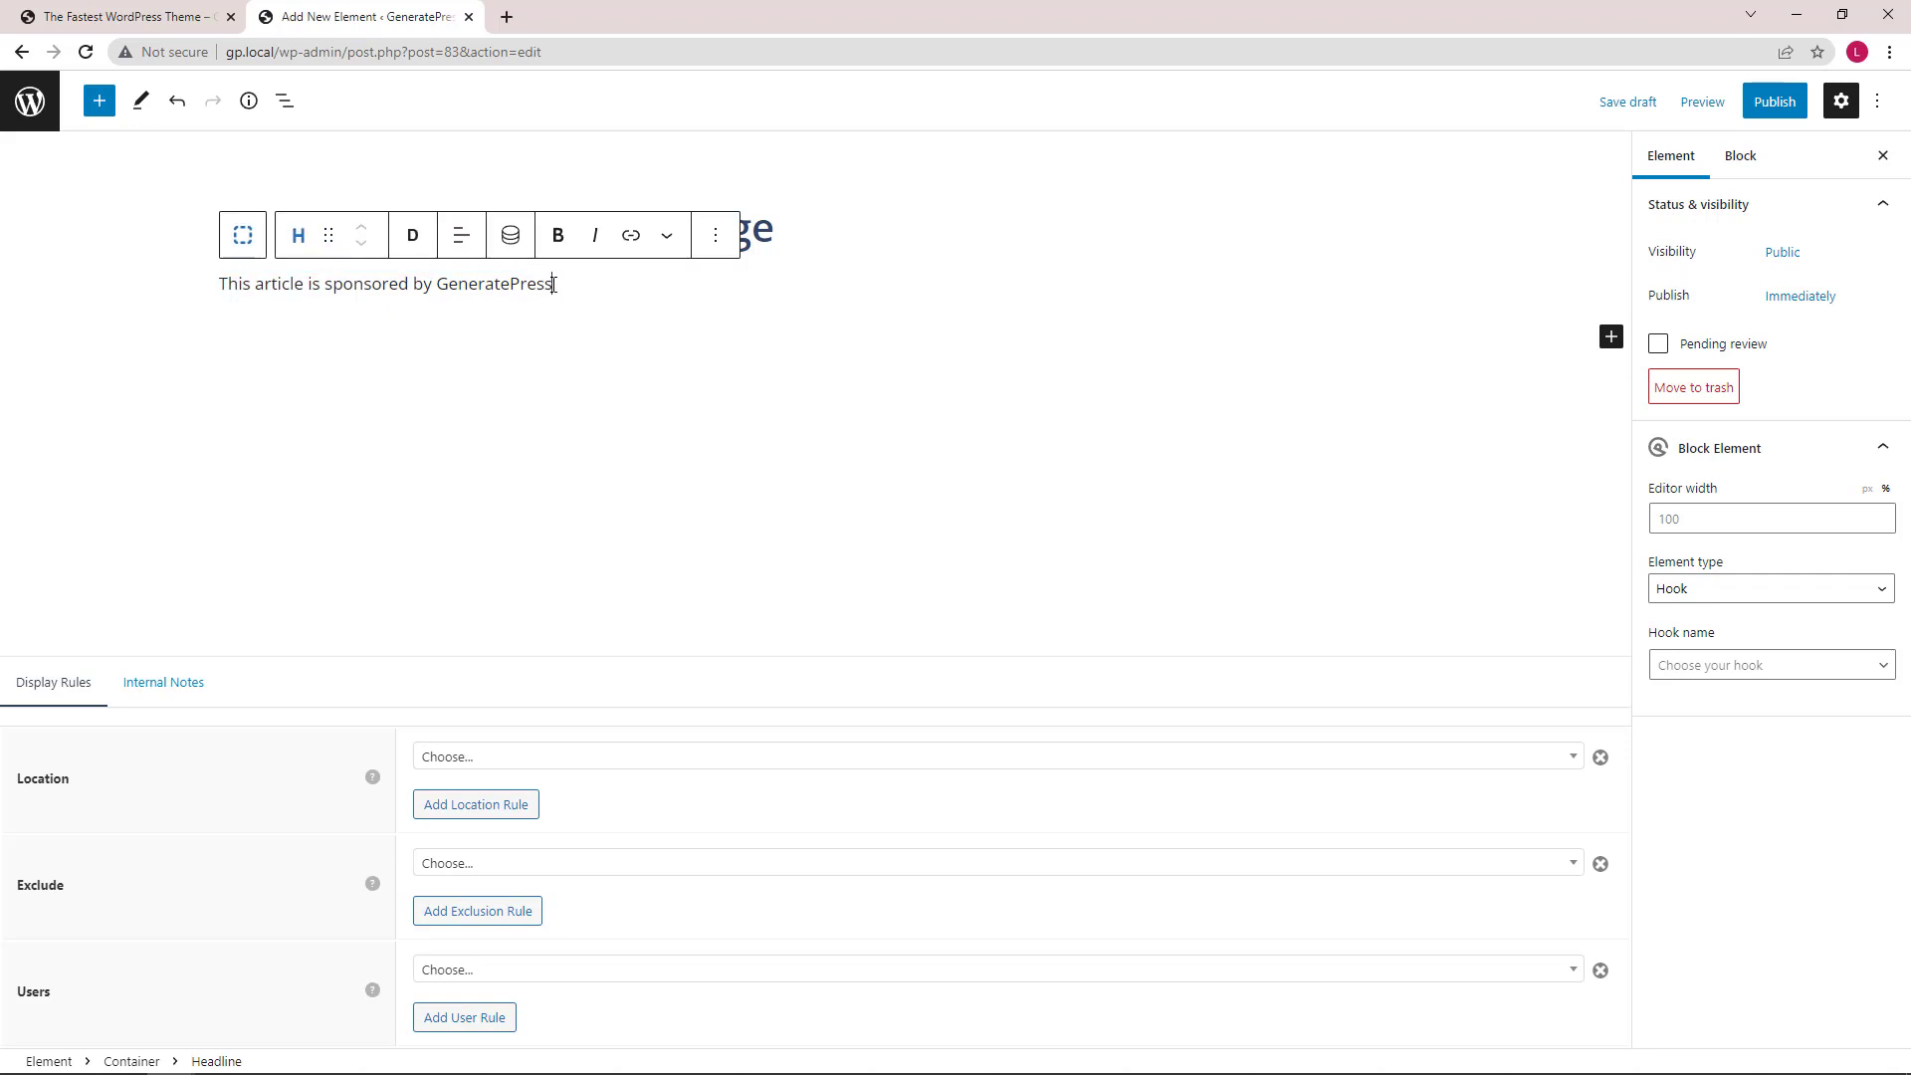
Select the Container via the outline and give it a blue background with white text
{"action": "left_click", "coordinate": [286, 103]}
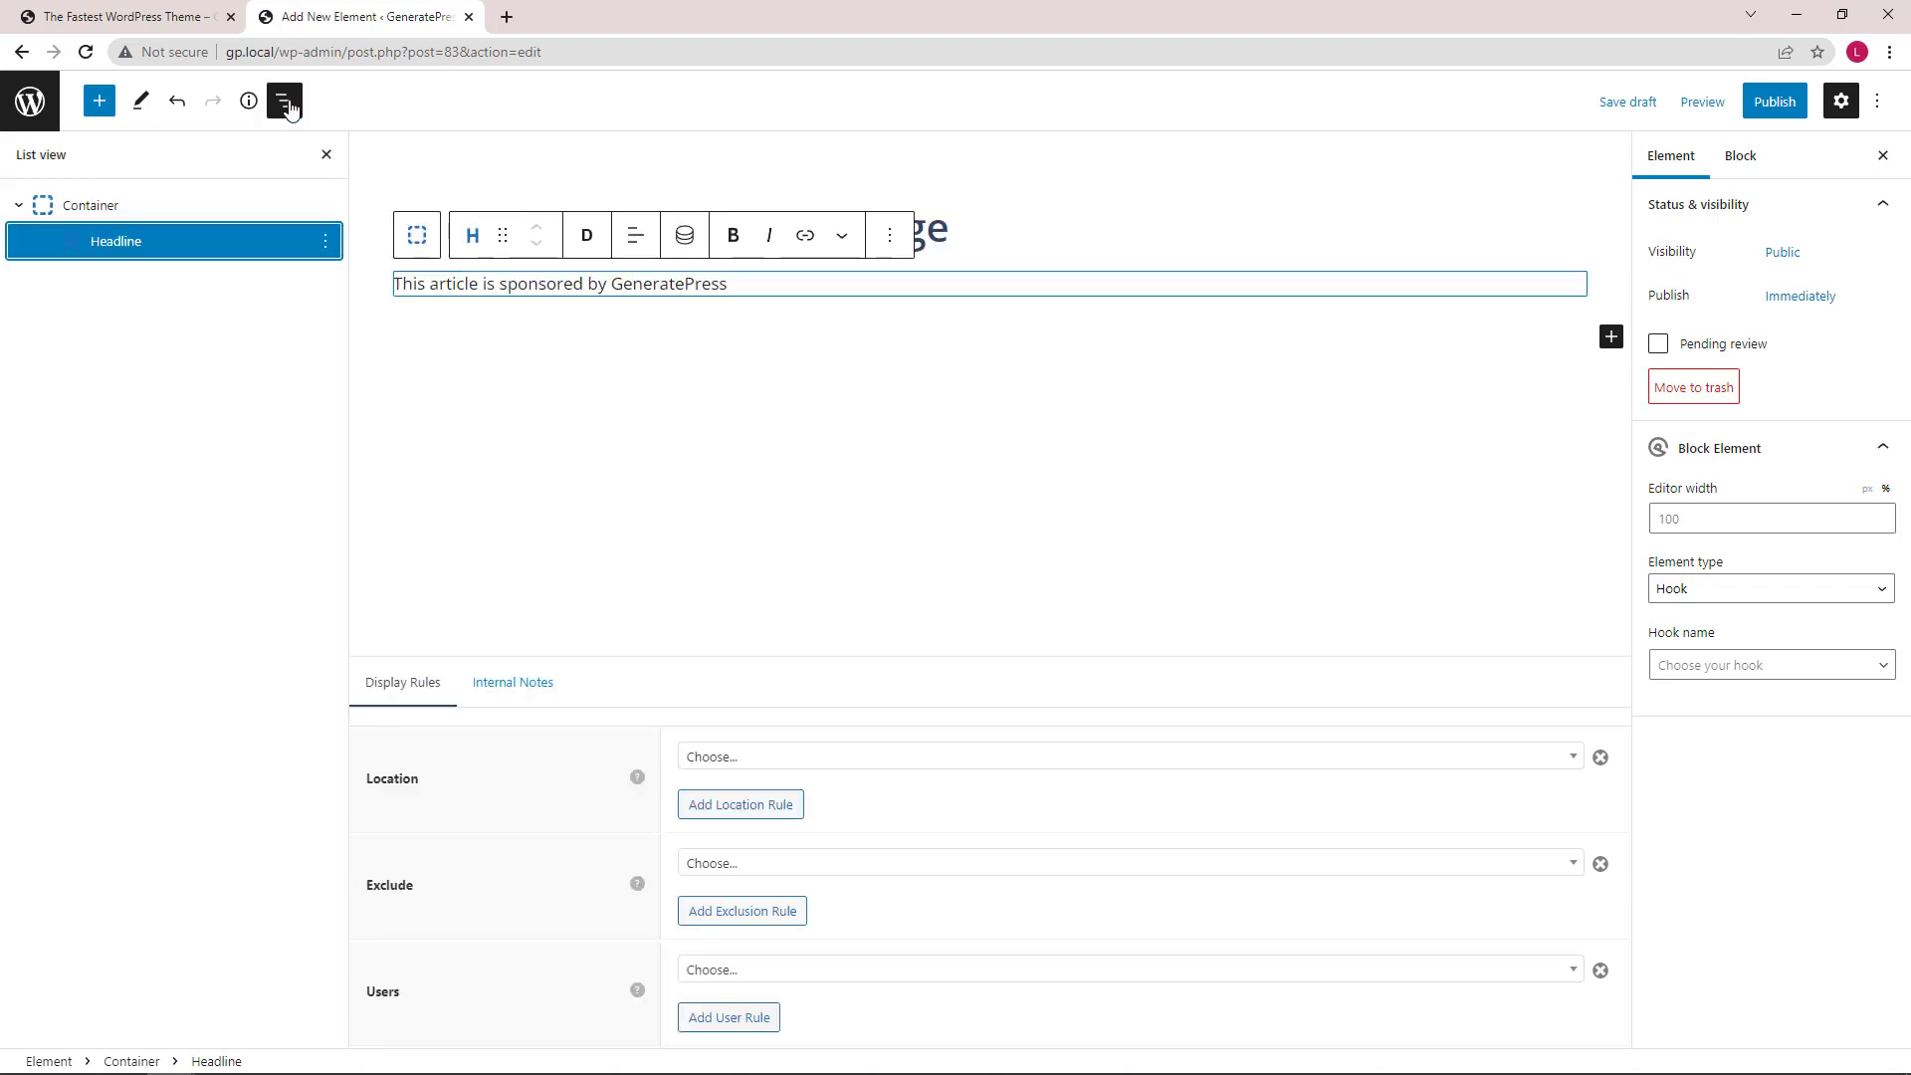
{"action": "left_click", "coordinate": [104, 208]}
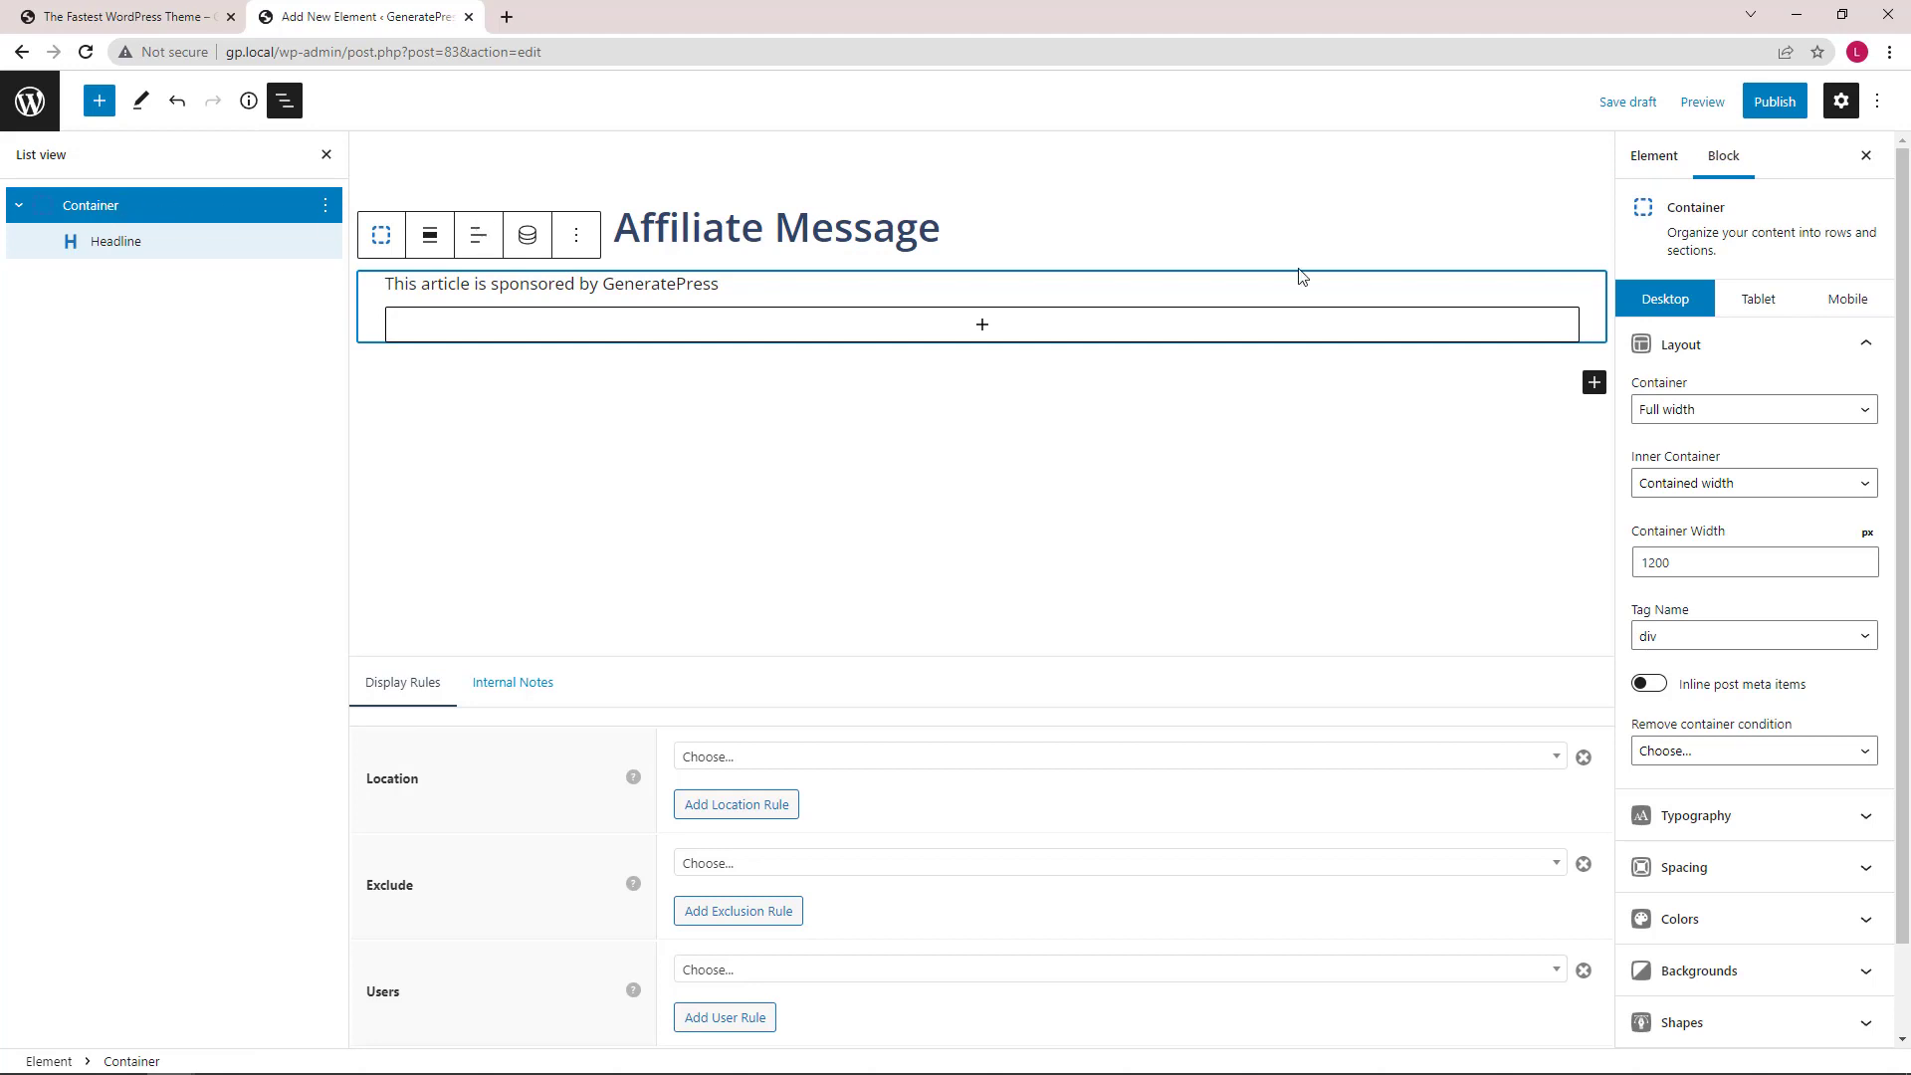
{"action": "left_click", "coordinate": [1867, 352]}
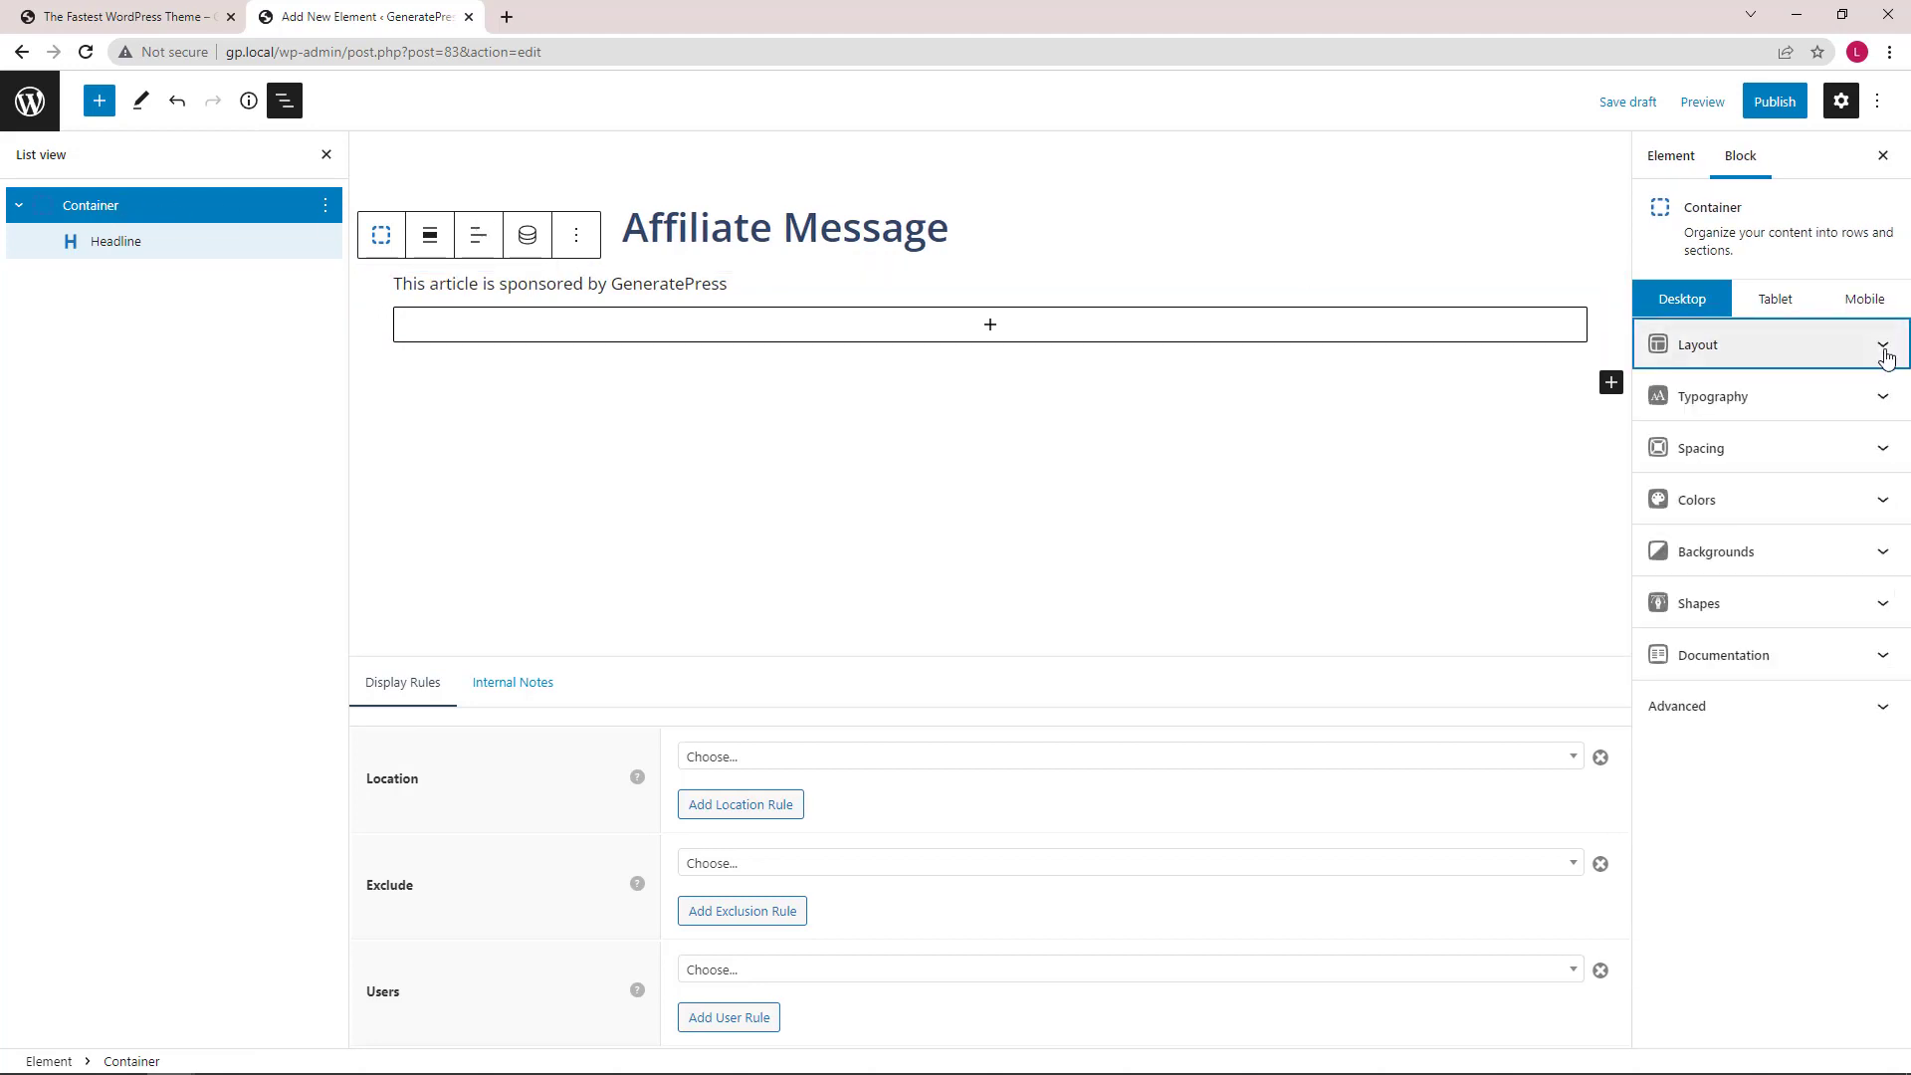
{"action": "left_click", "coordinate": [1881, 515]}
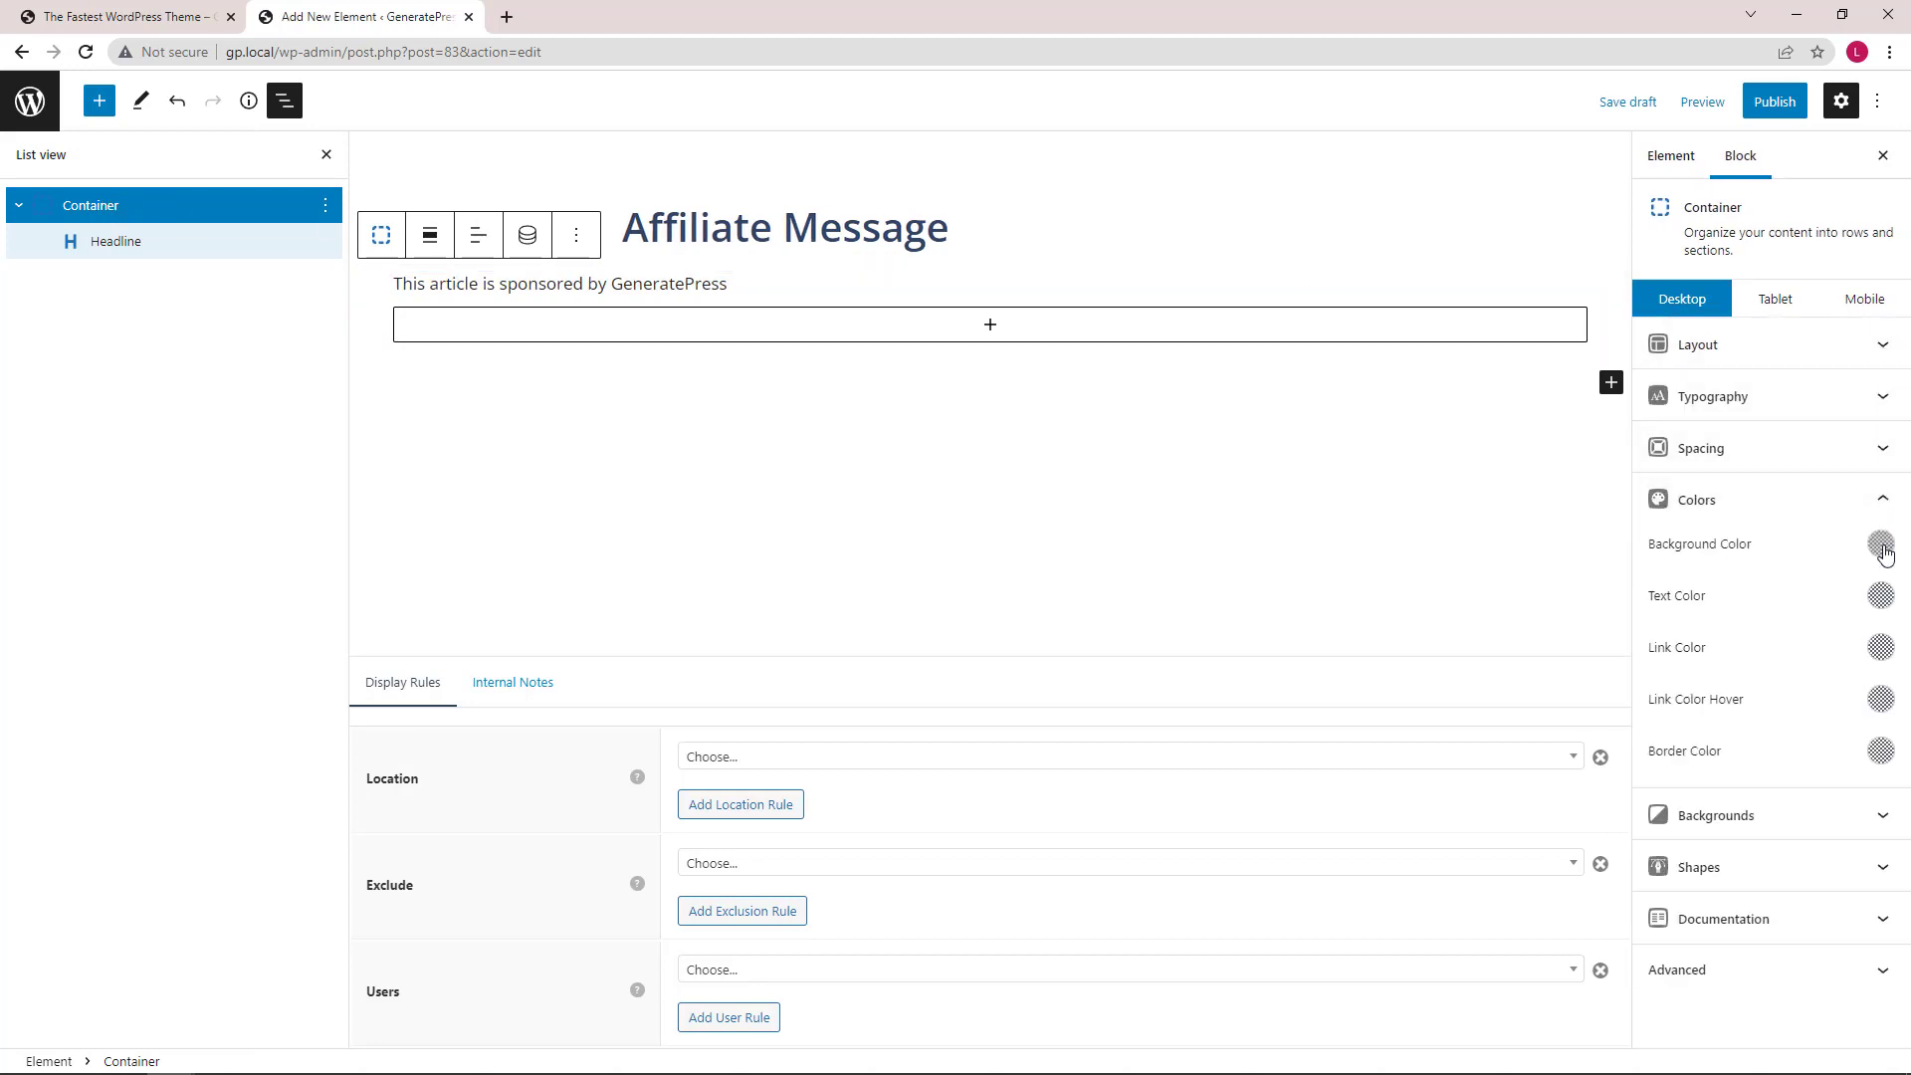
{"action": "left_click", "coordinate": [1880, 544]}
{"action": "left_click", "coordinate": [1649, 485]}
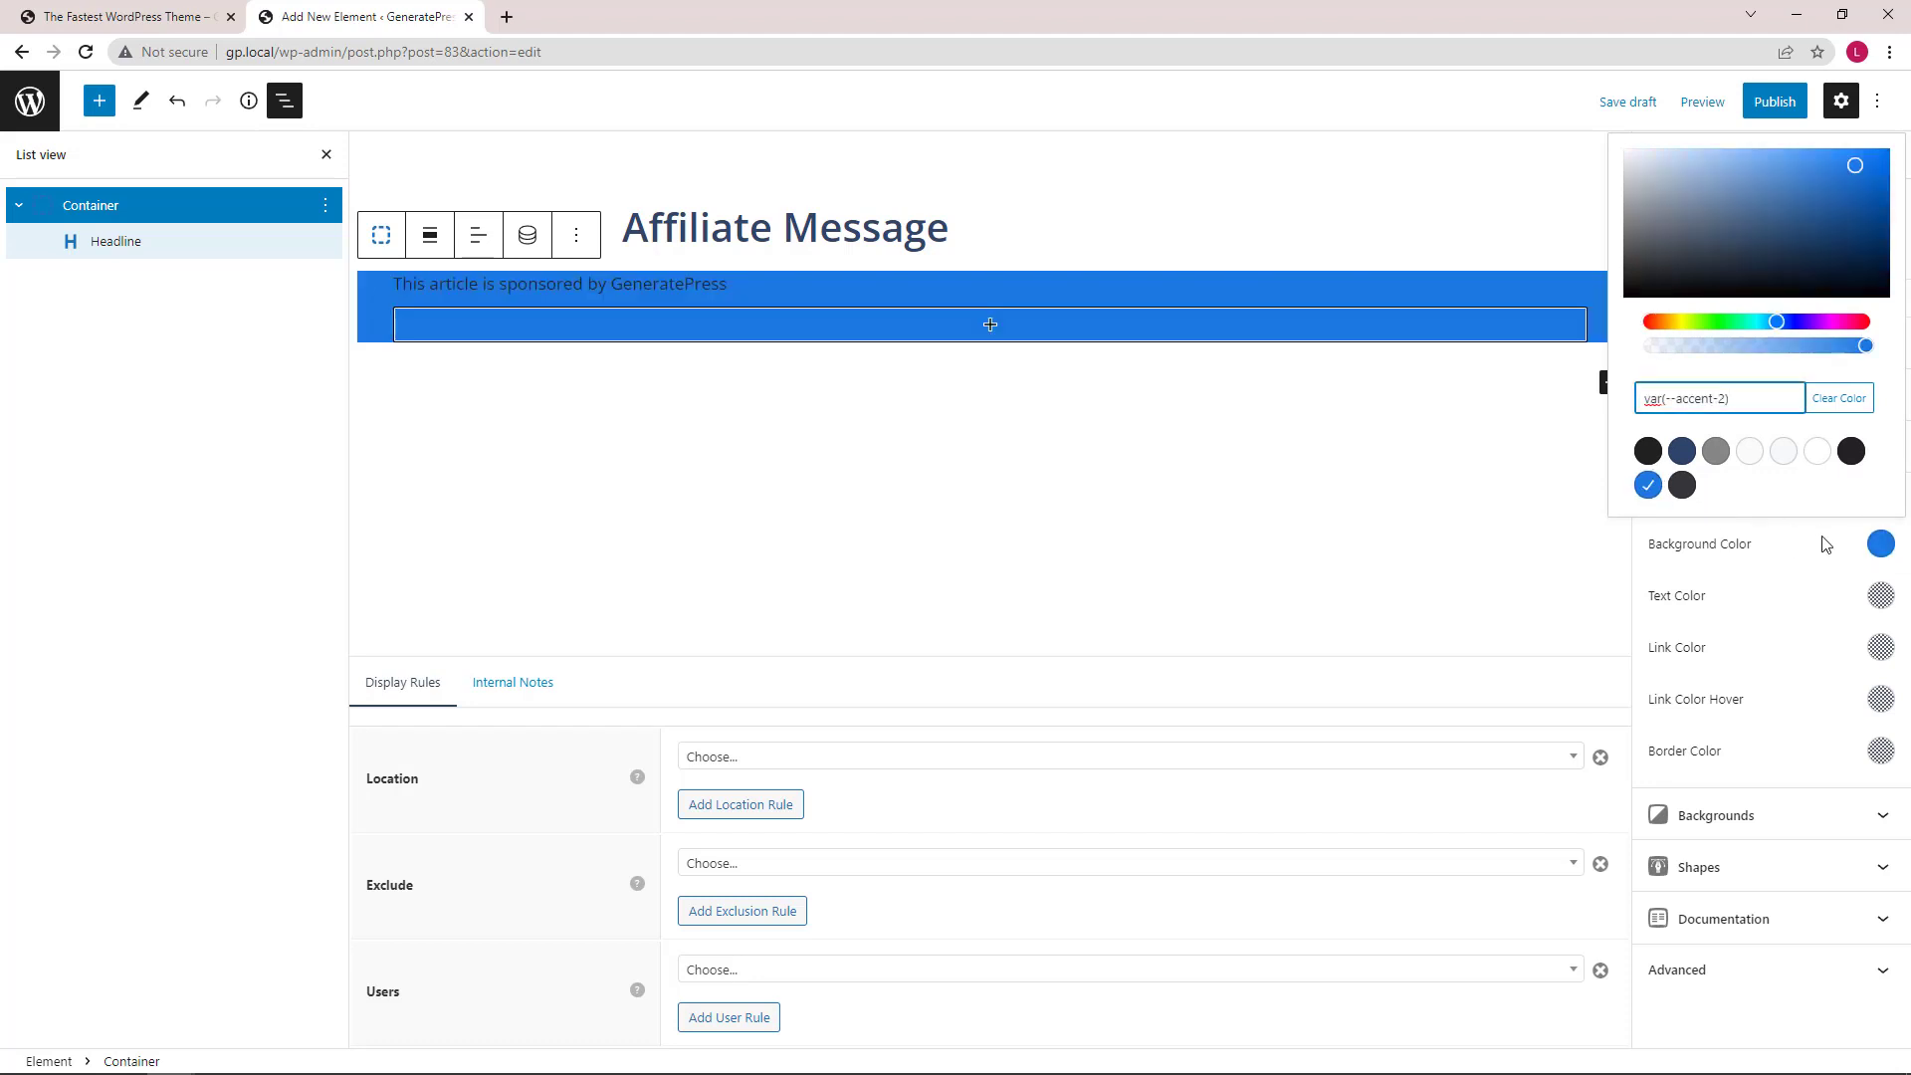
{"action": "left_click", "coordinate": [1881, 544]}
{"action": "left_click", "coordinate": [1880, 596]}
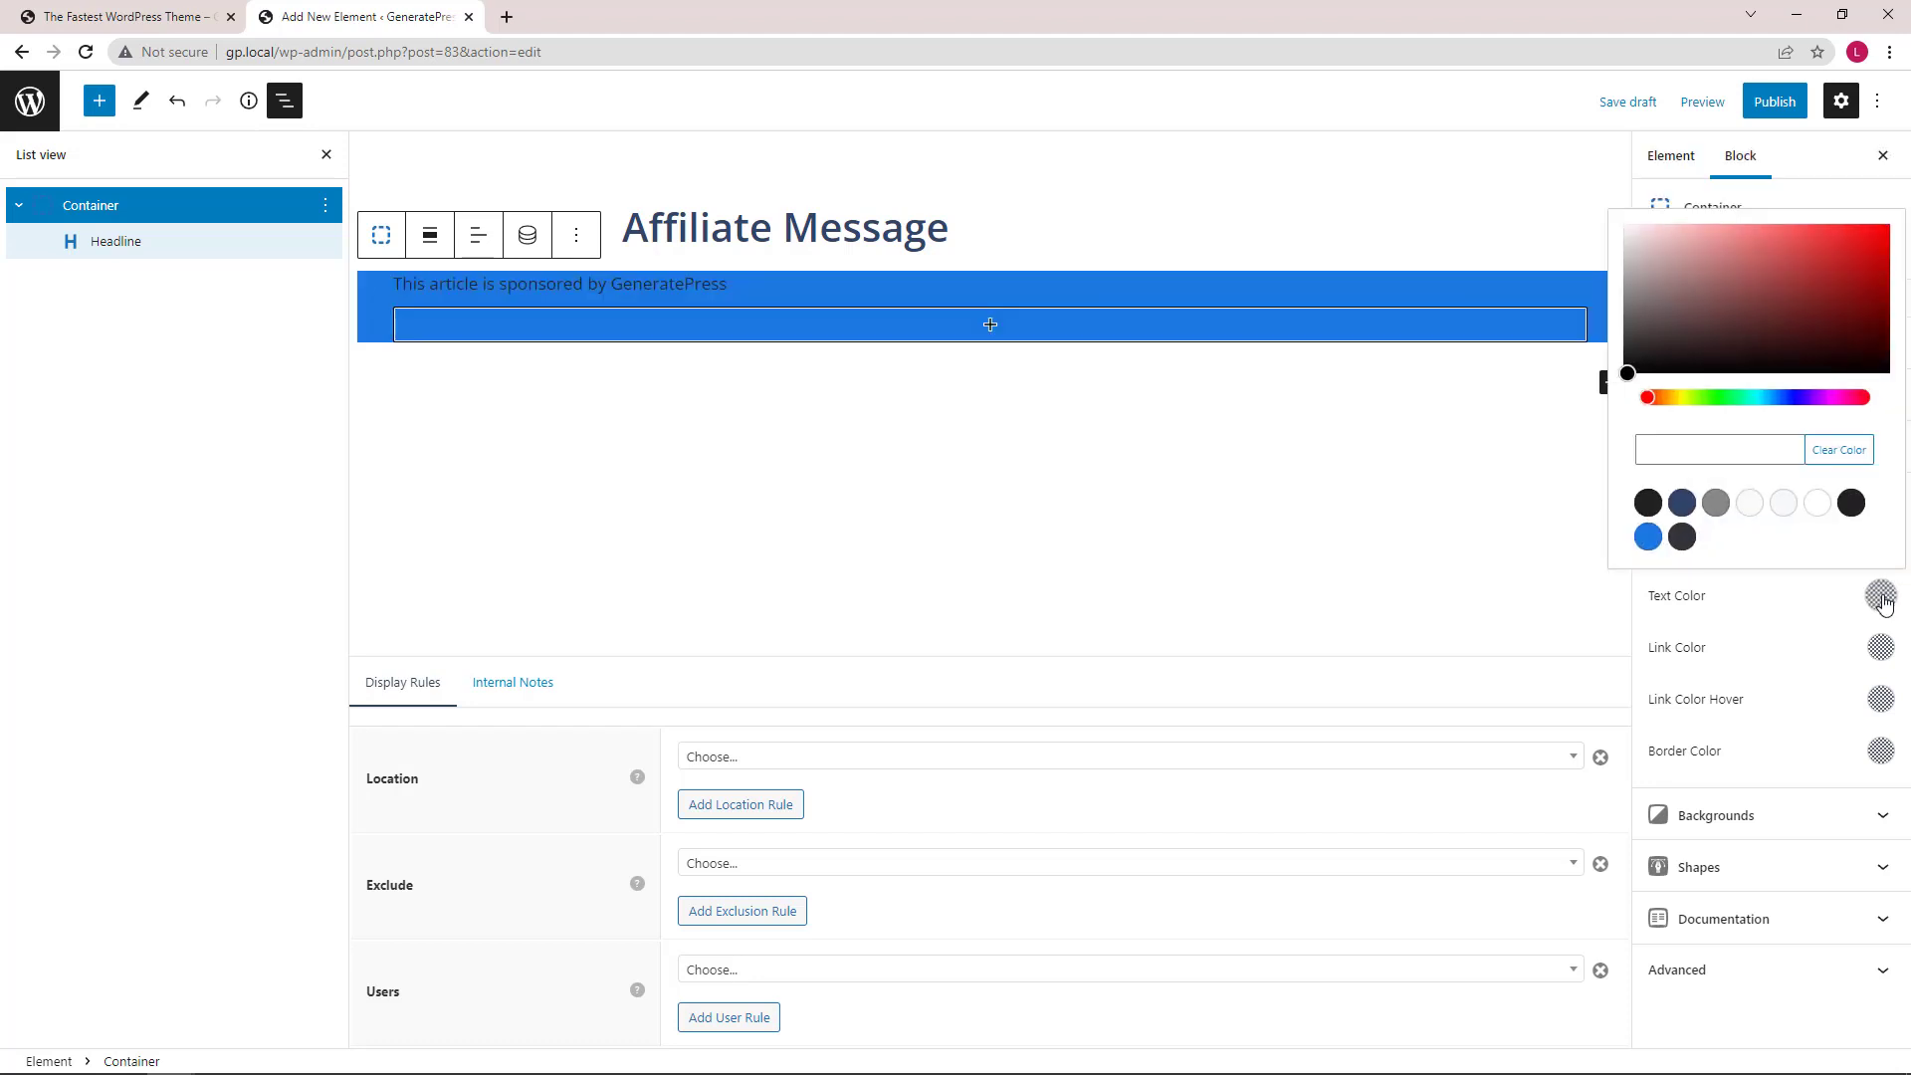
{"action": "left_click", "coordinate": [1818, 503]}
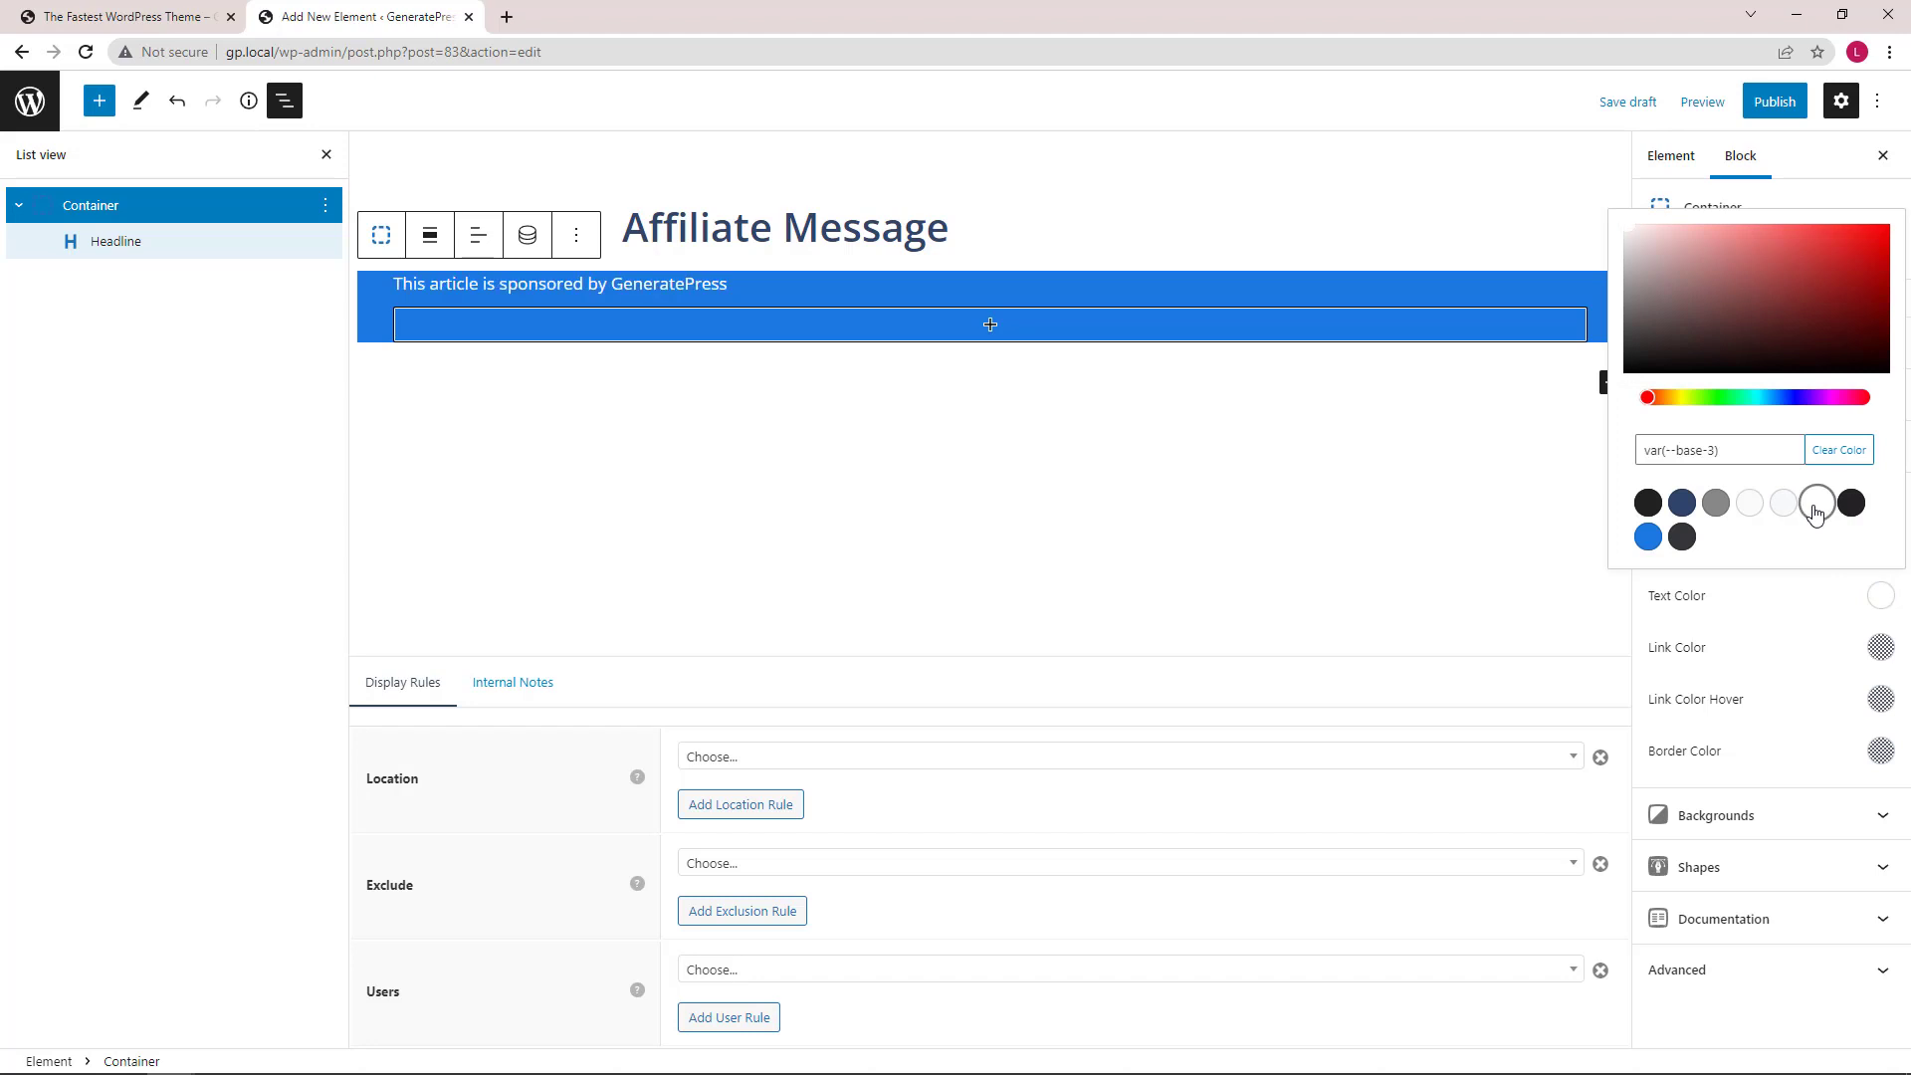
{"action": "left_click", "coordinate": [1880, 595]}
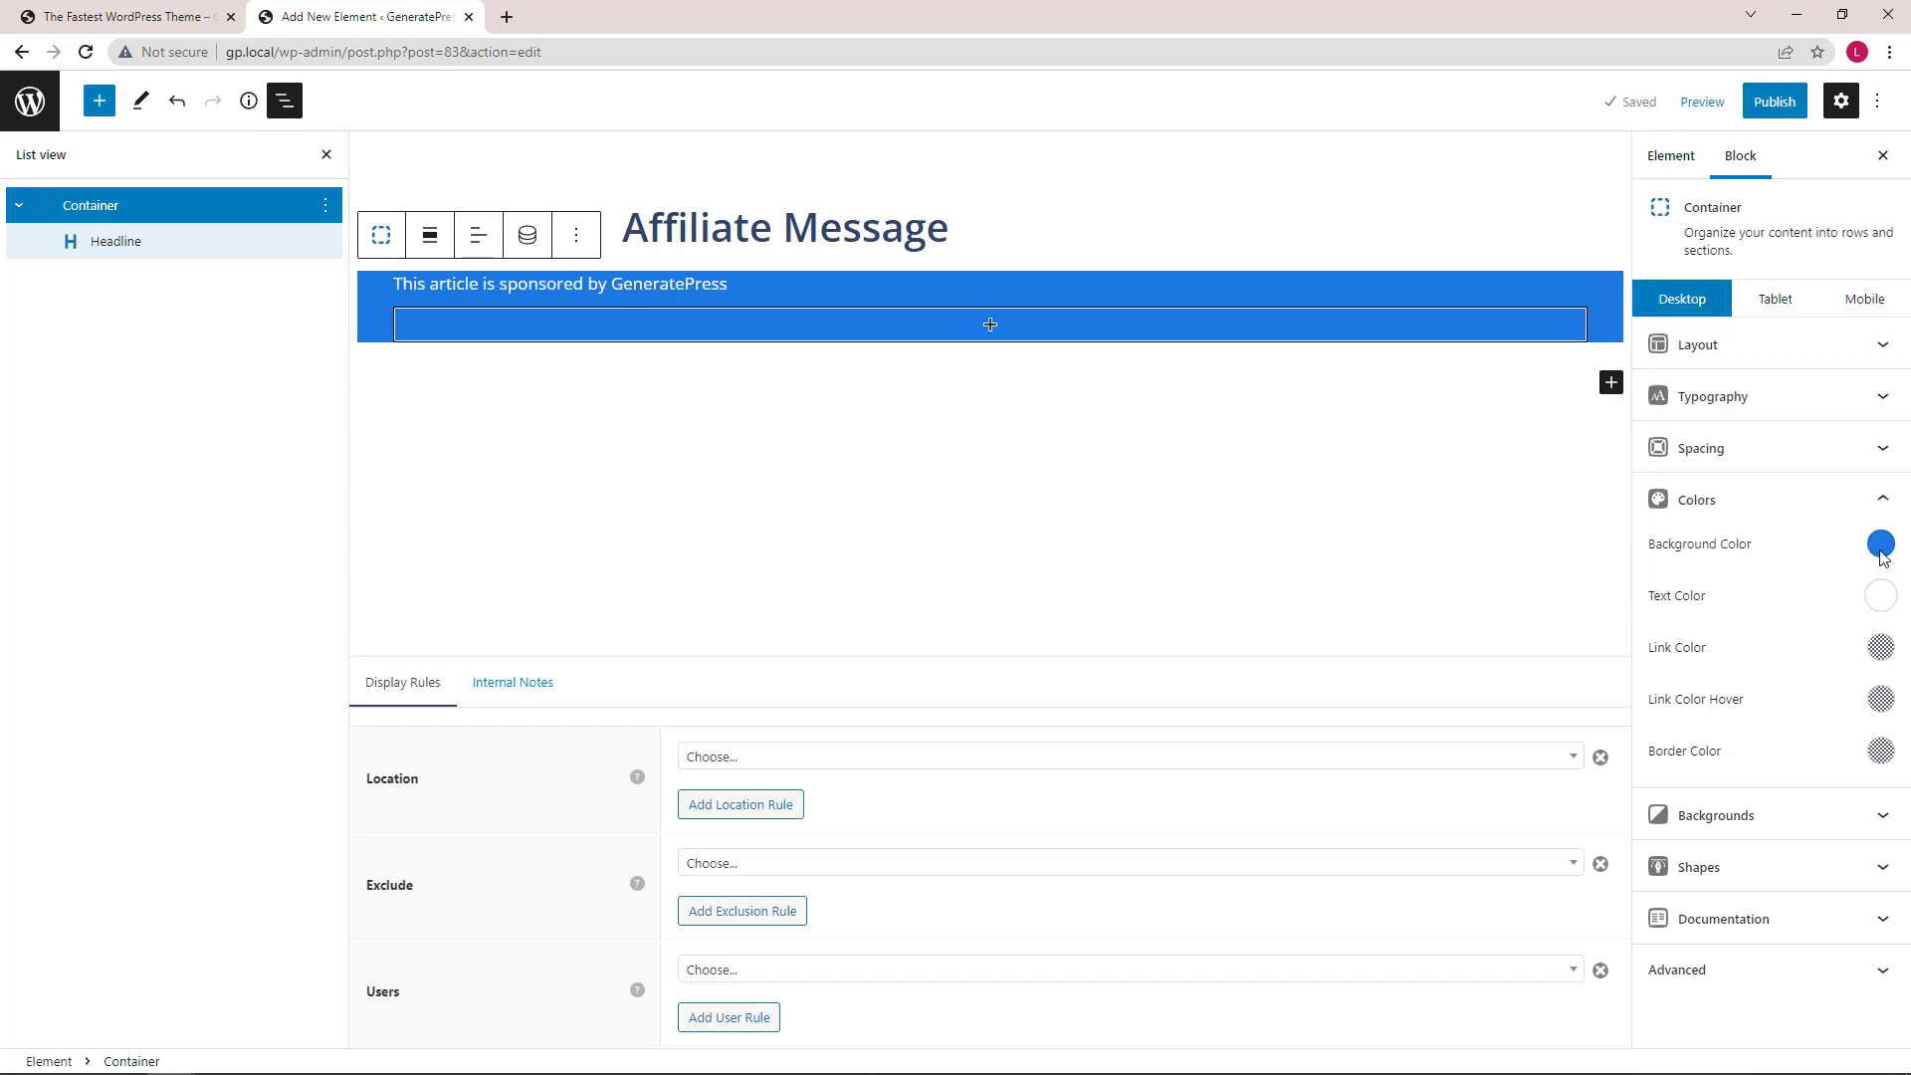
{"action": "left_click", "coordinate": [1880, 505]}
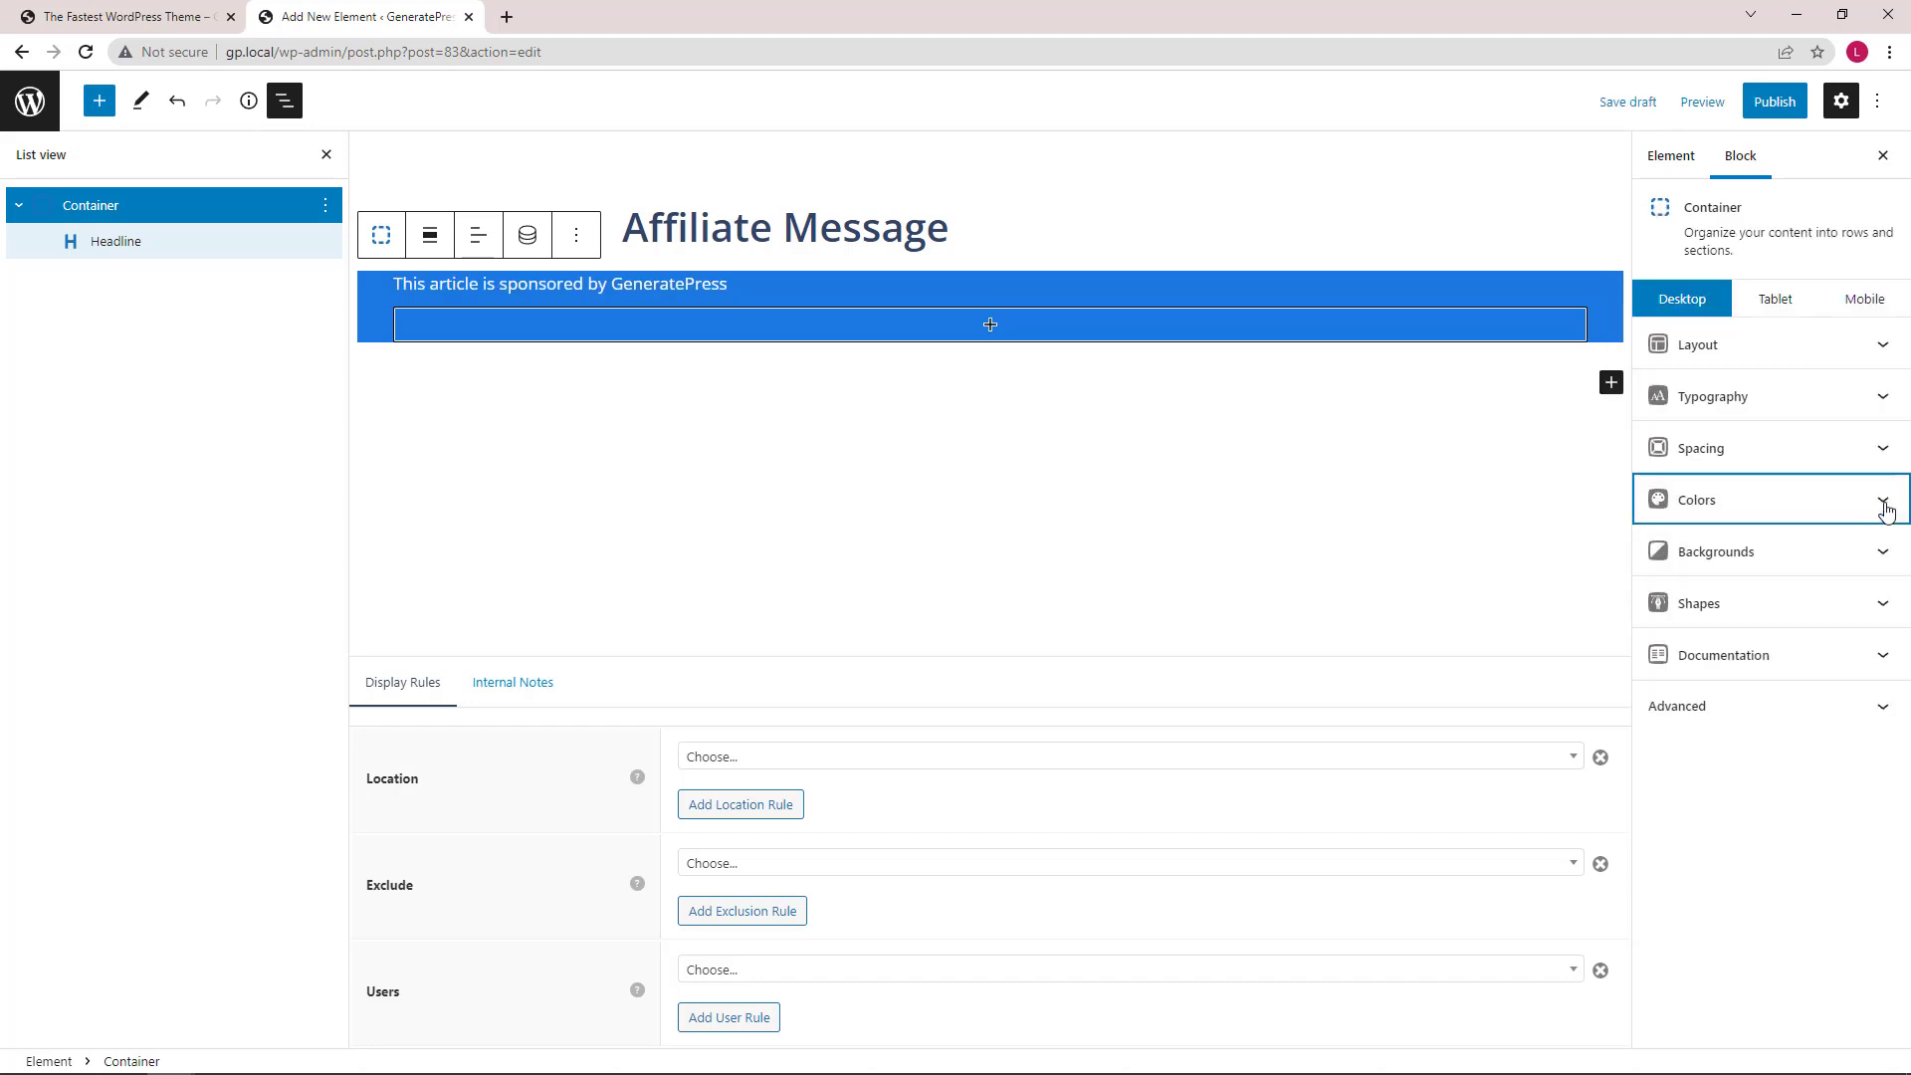
Link the container's padding sides and set them to 7 px
{"action": "left_click", "coordinate": [1882, 448]}
{"action": "left_click", "coordinate": [1863, 538]}
{"action": "left_click", "coordinate": [1837, 534]}
{"action": "left_click", "coordinate": [1837, 535]}
{"action": "left_click", "coordinate": [1837, 534]}
{"action": "left_click", "coordinate": [1836, 535]}
{"action": "left_click", "coordinate": [1836, 535]}
{"action": "left_click", "coordinate": [1837, 535]}
{"action": "left_click", "coordinate": [1837, 535]}
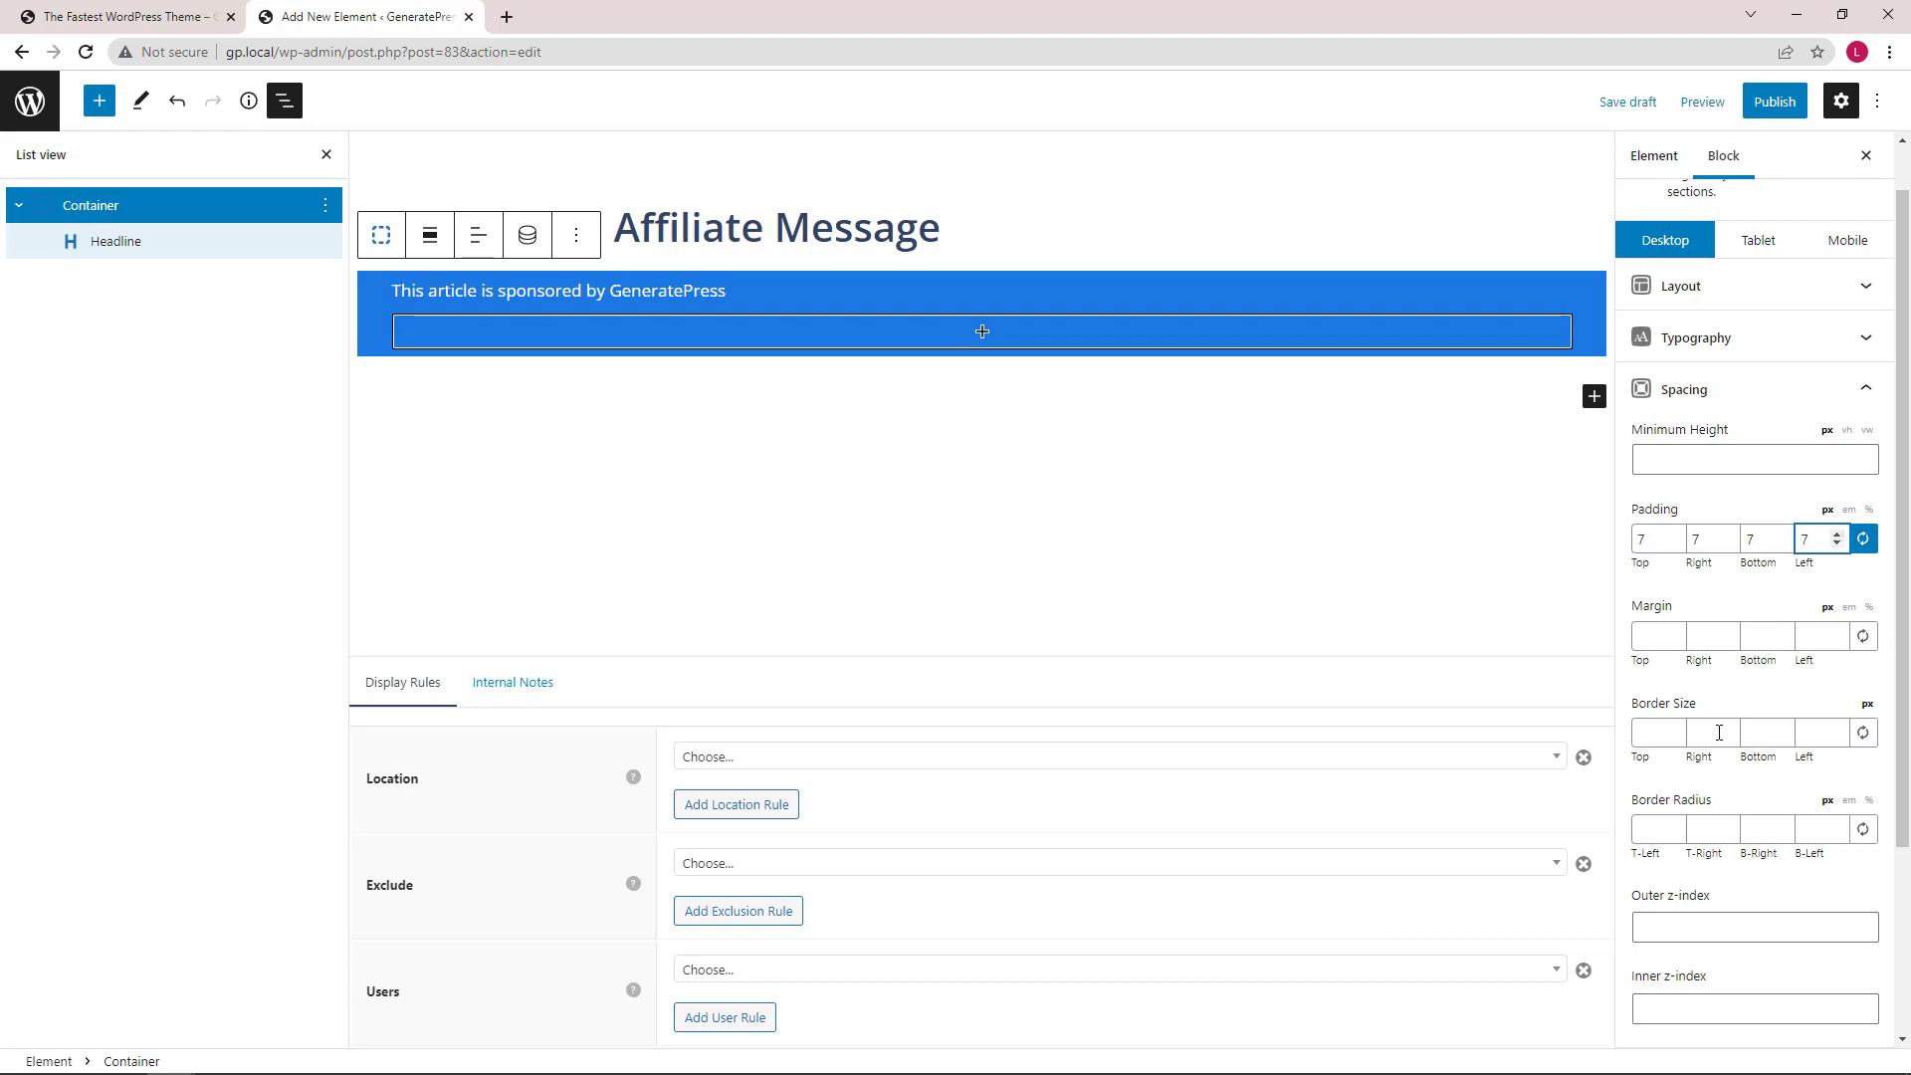
Enter a top border size of 2 px for the container
{"action": "left_click", "coordinate": [1648, 738]}
{"action": "type", "text": "2"}
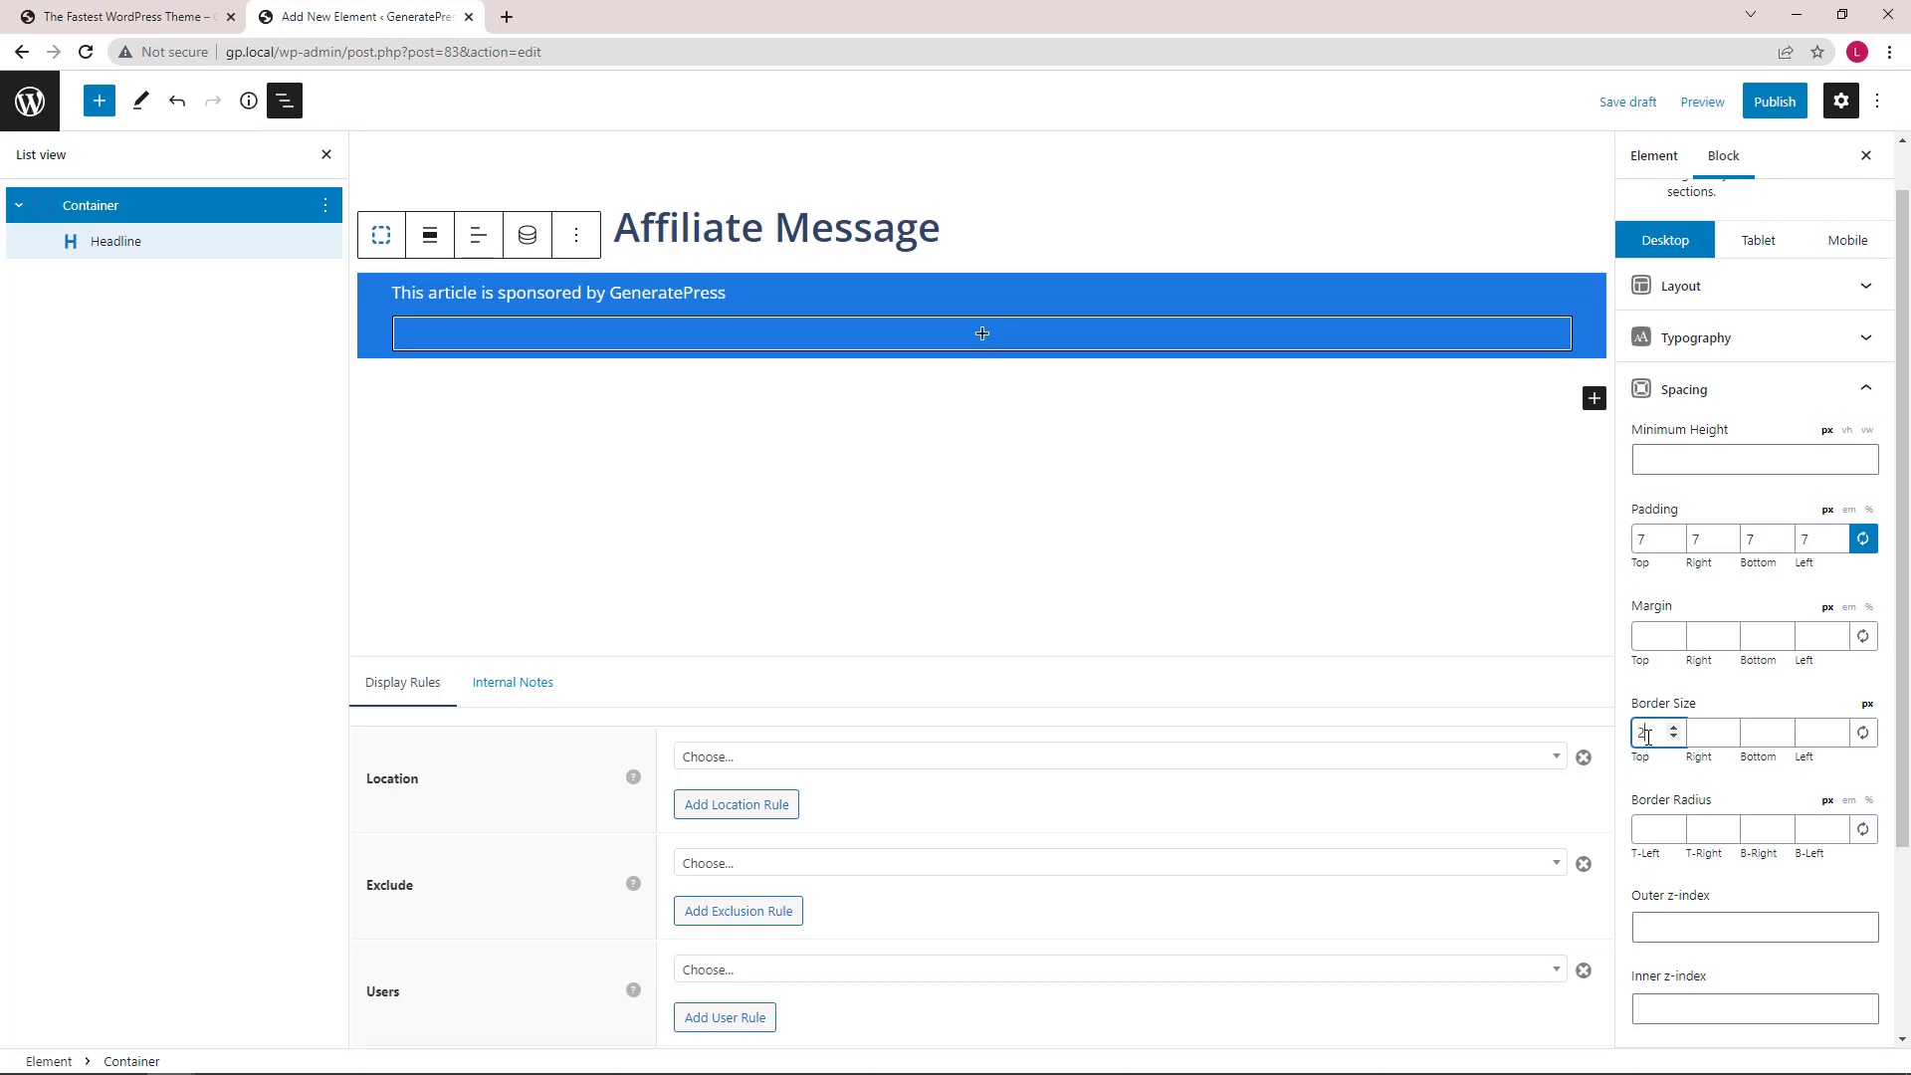
{"action": "left_click", "coordinate": [1884, 399]}
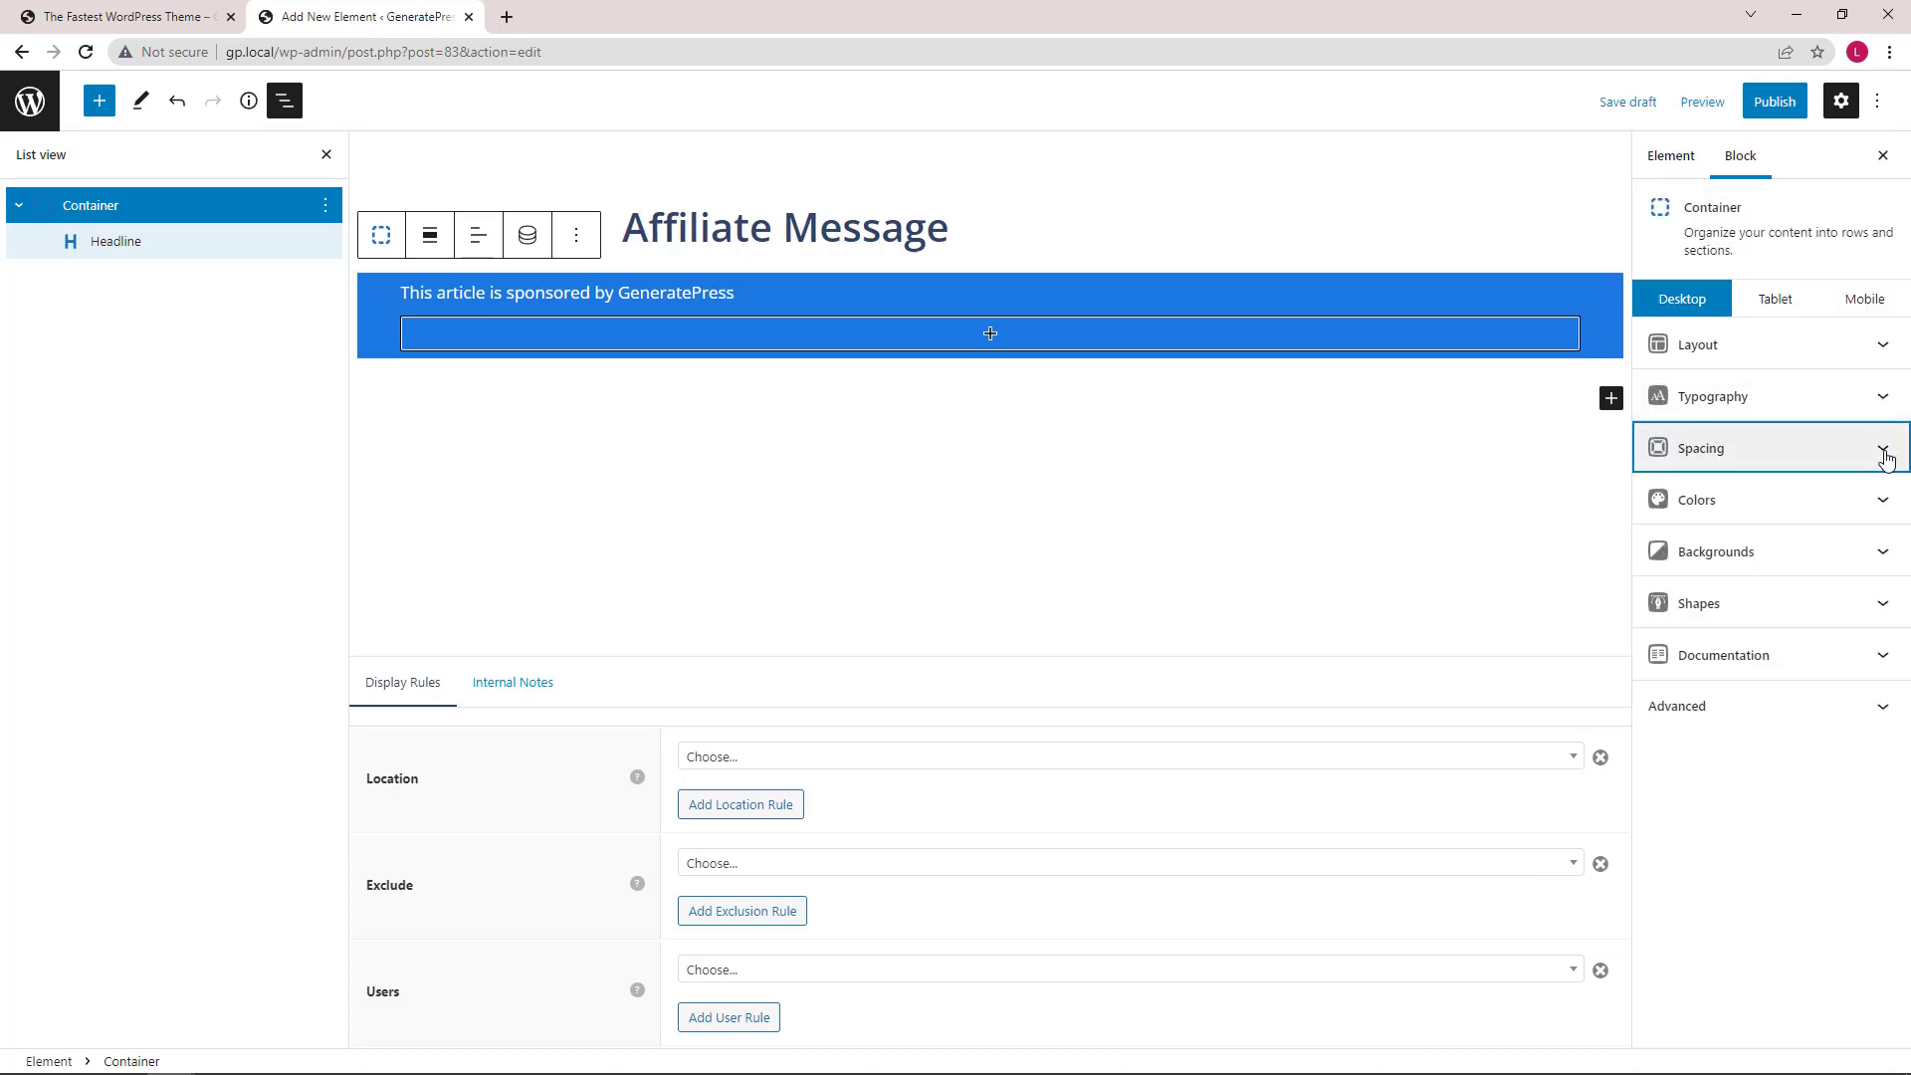
Set the container's border colour to the dark blue contrast-2 preset
{"action": "left_click", "coordinate": [1879, 508]}
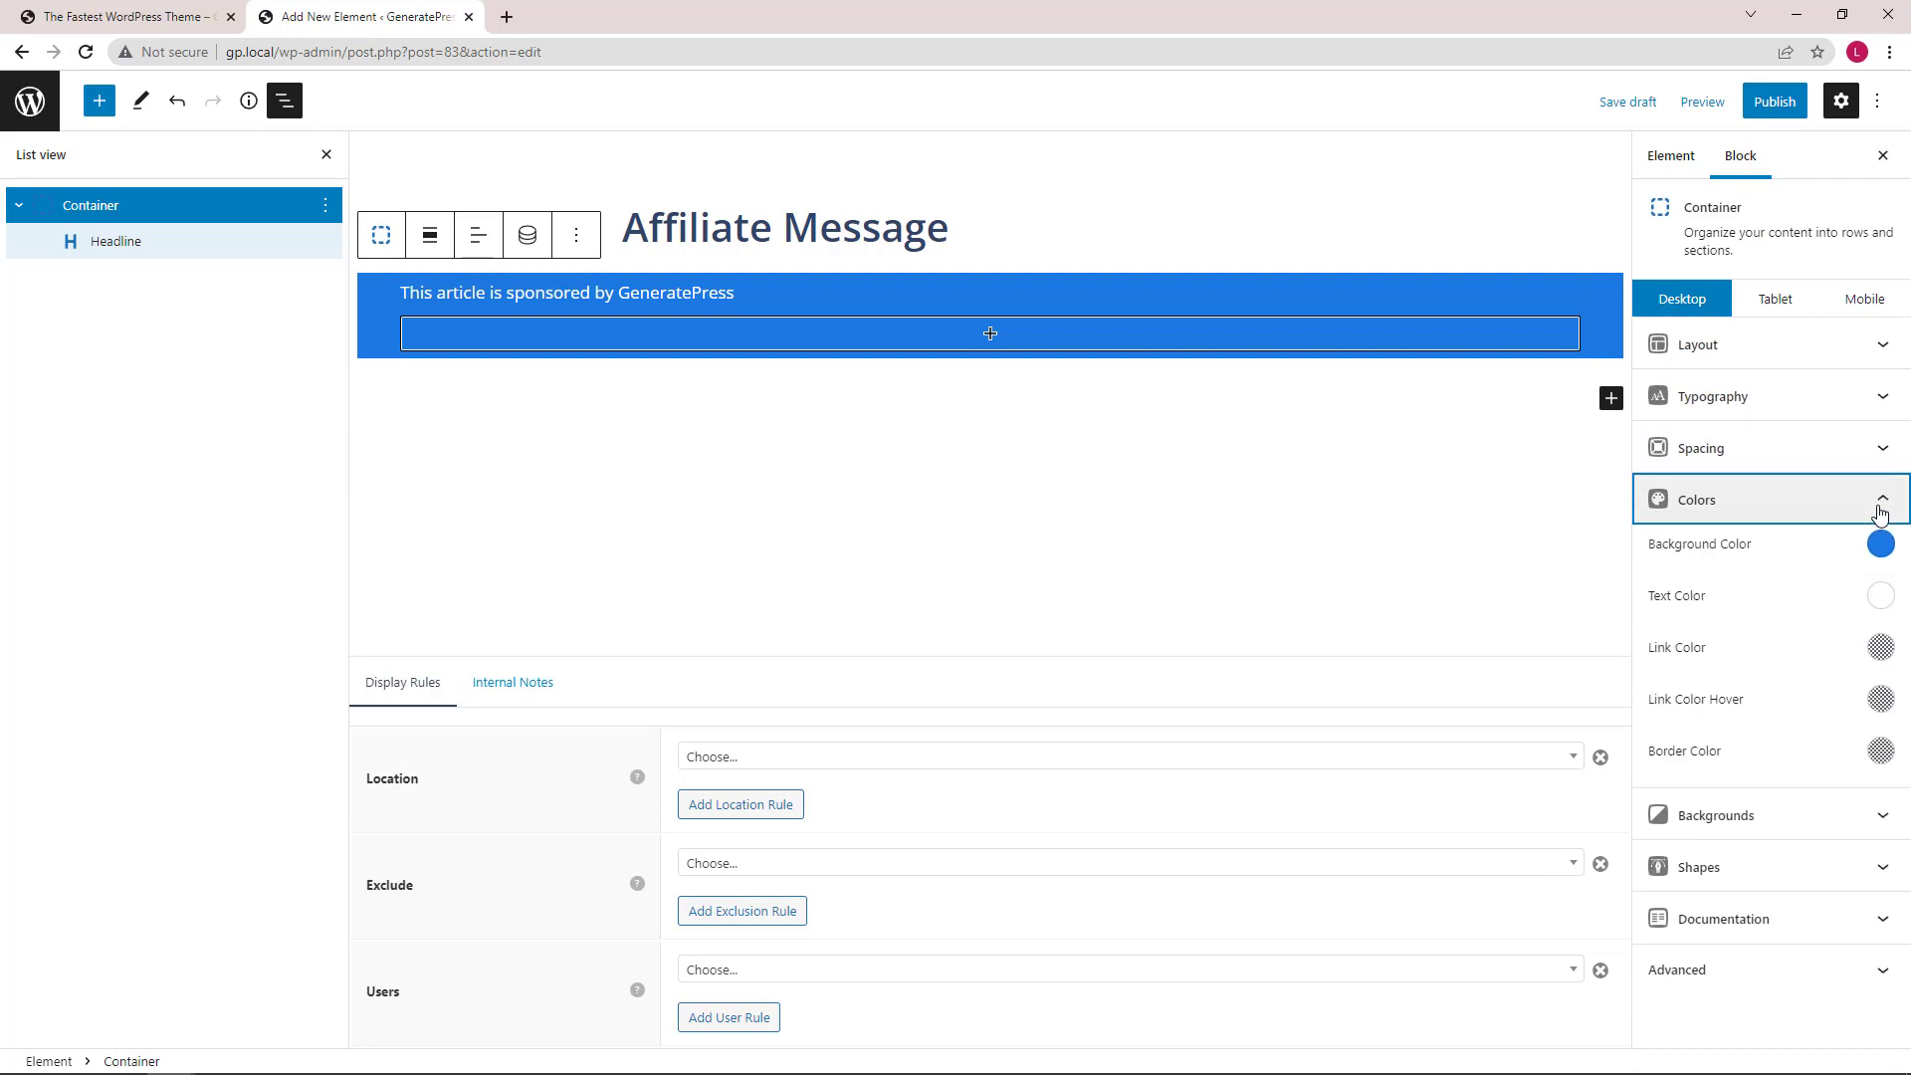
{"action": "left_click", "coordinate": [1881, 752]}
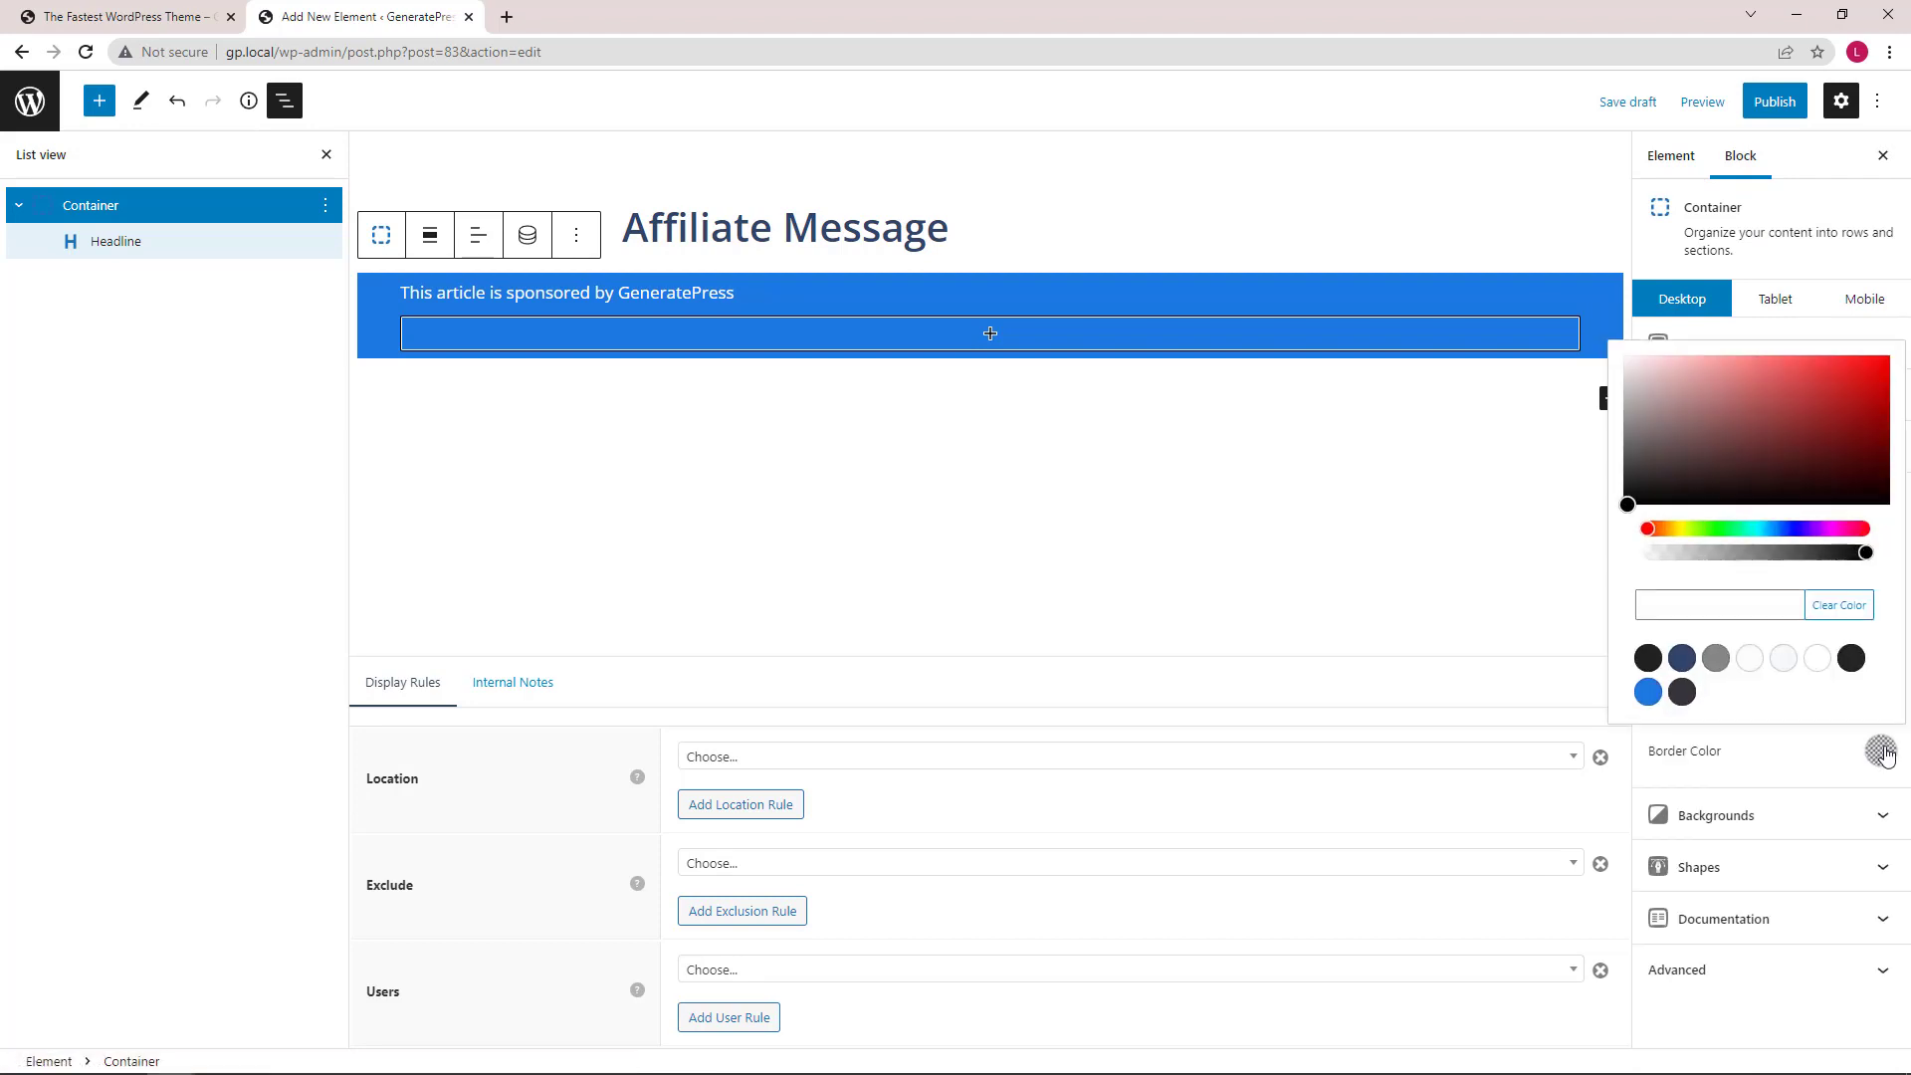
{"action": "left_click", "coordinate": [1681, 658]}
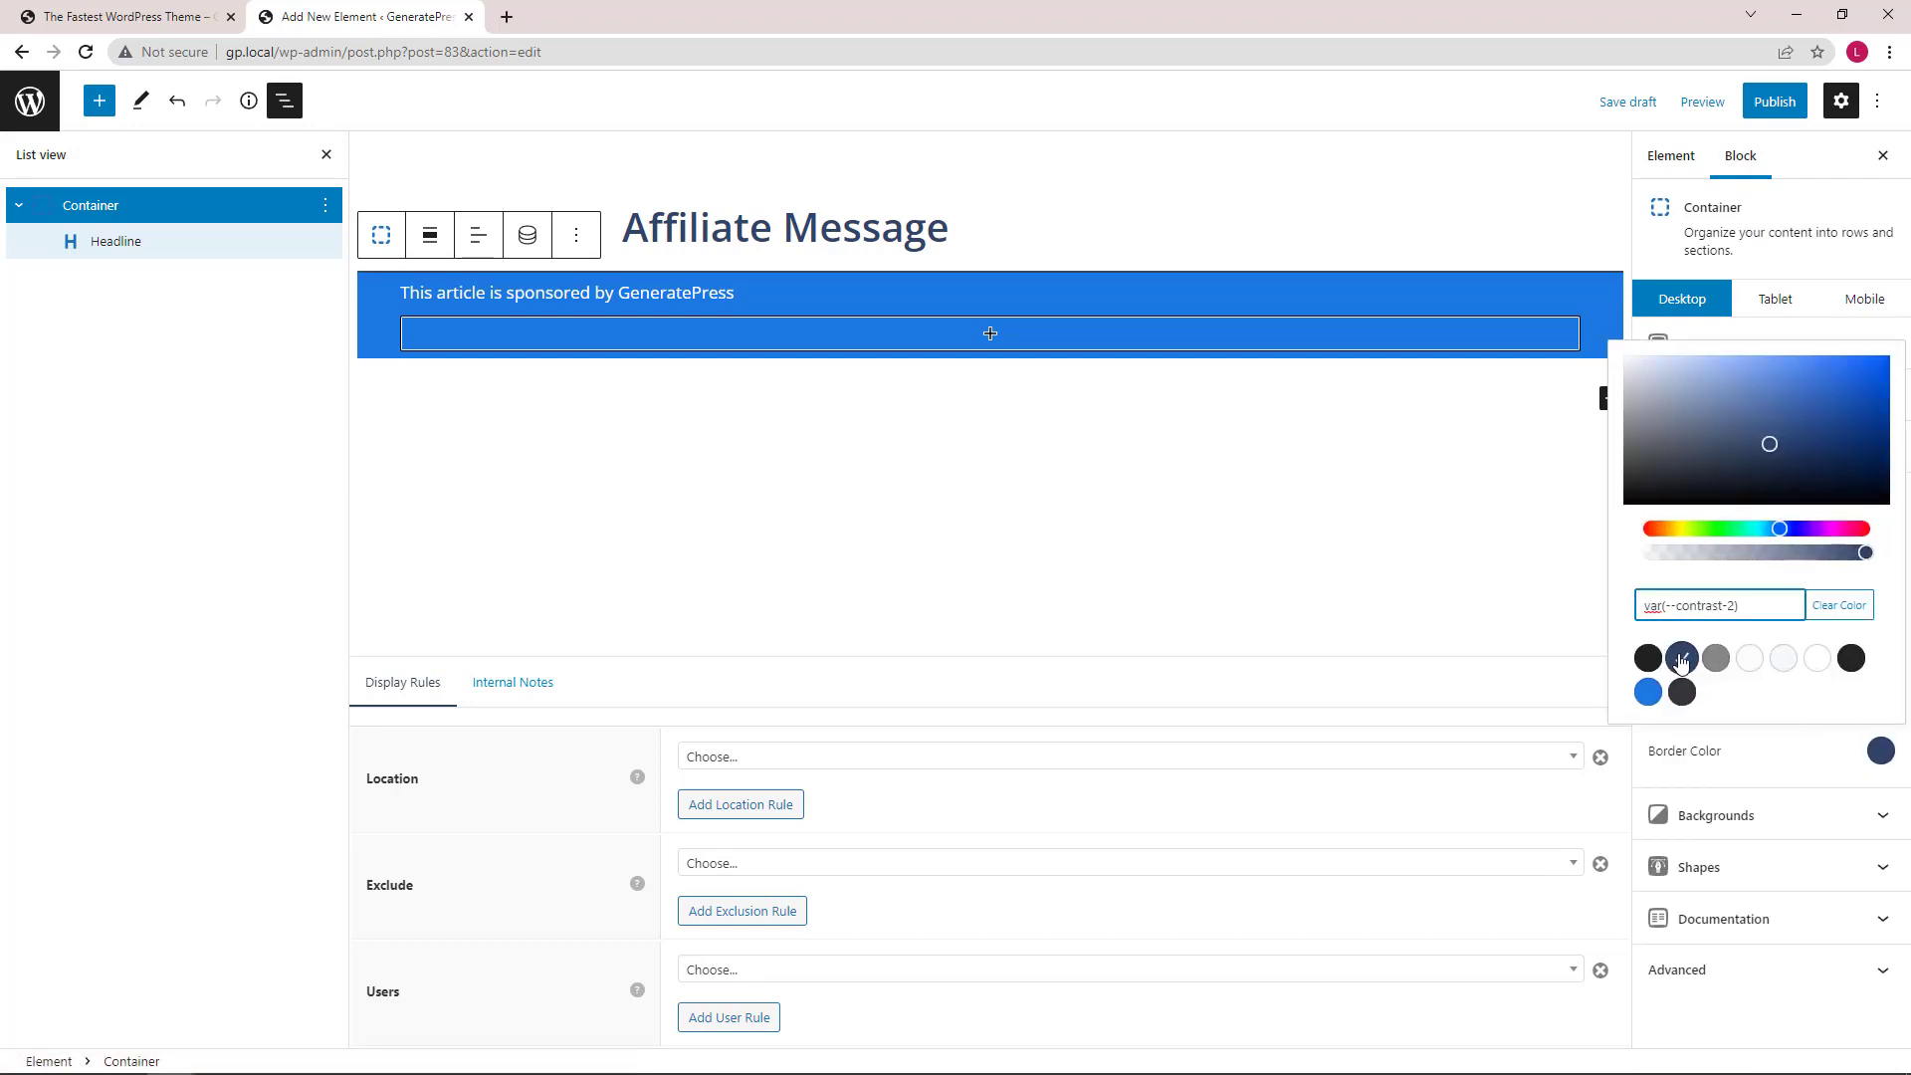
{"action": "left_click", "coordinate": [1882, 752]}
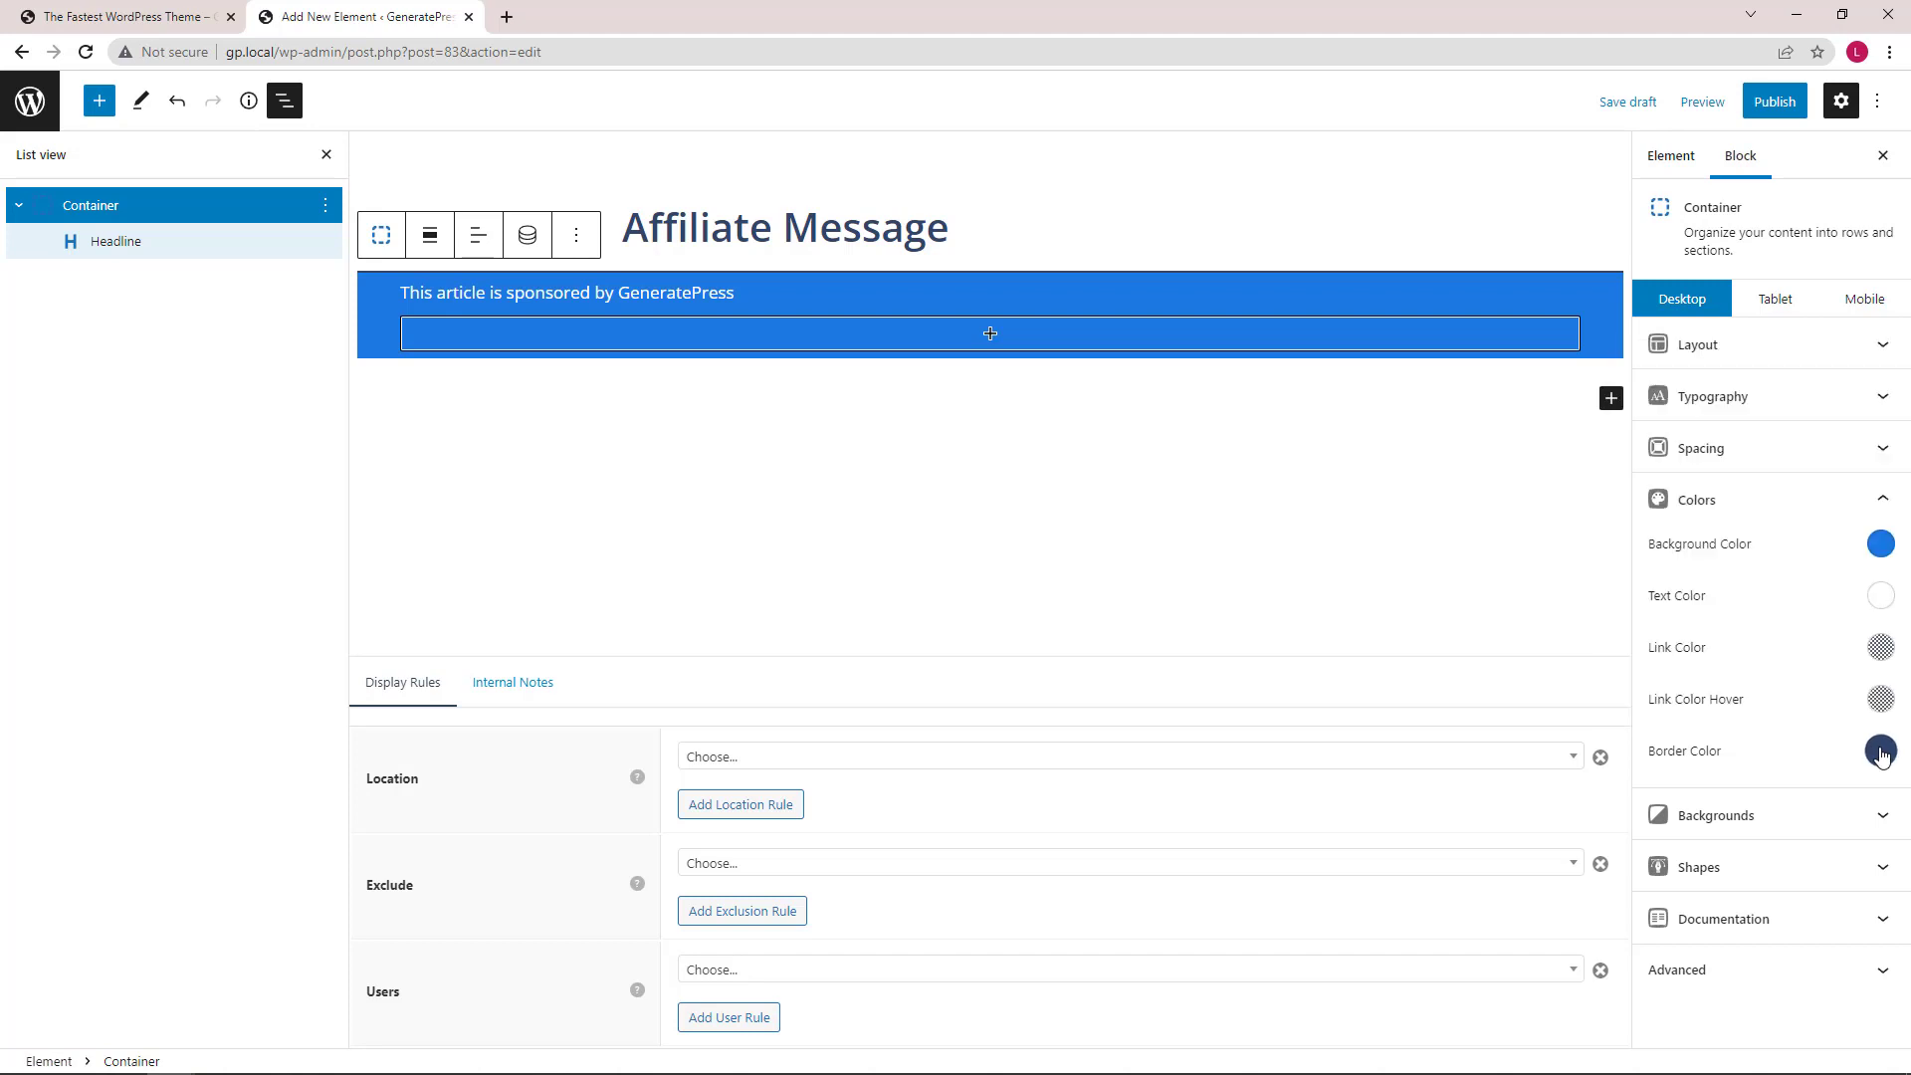
{"action": "left_click", "coordinate": [1884, 510]}
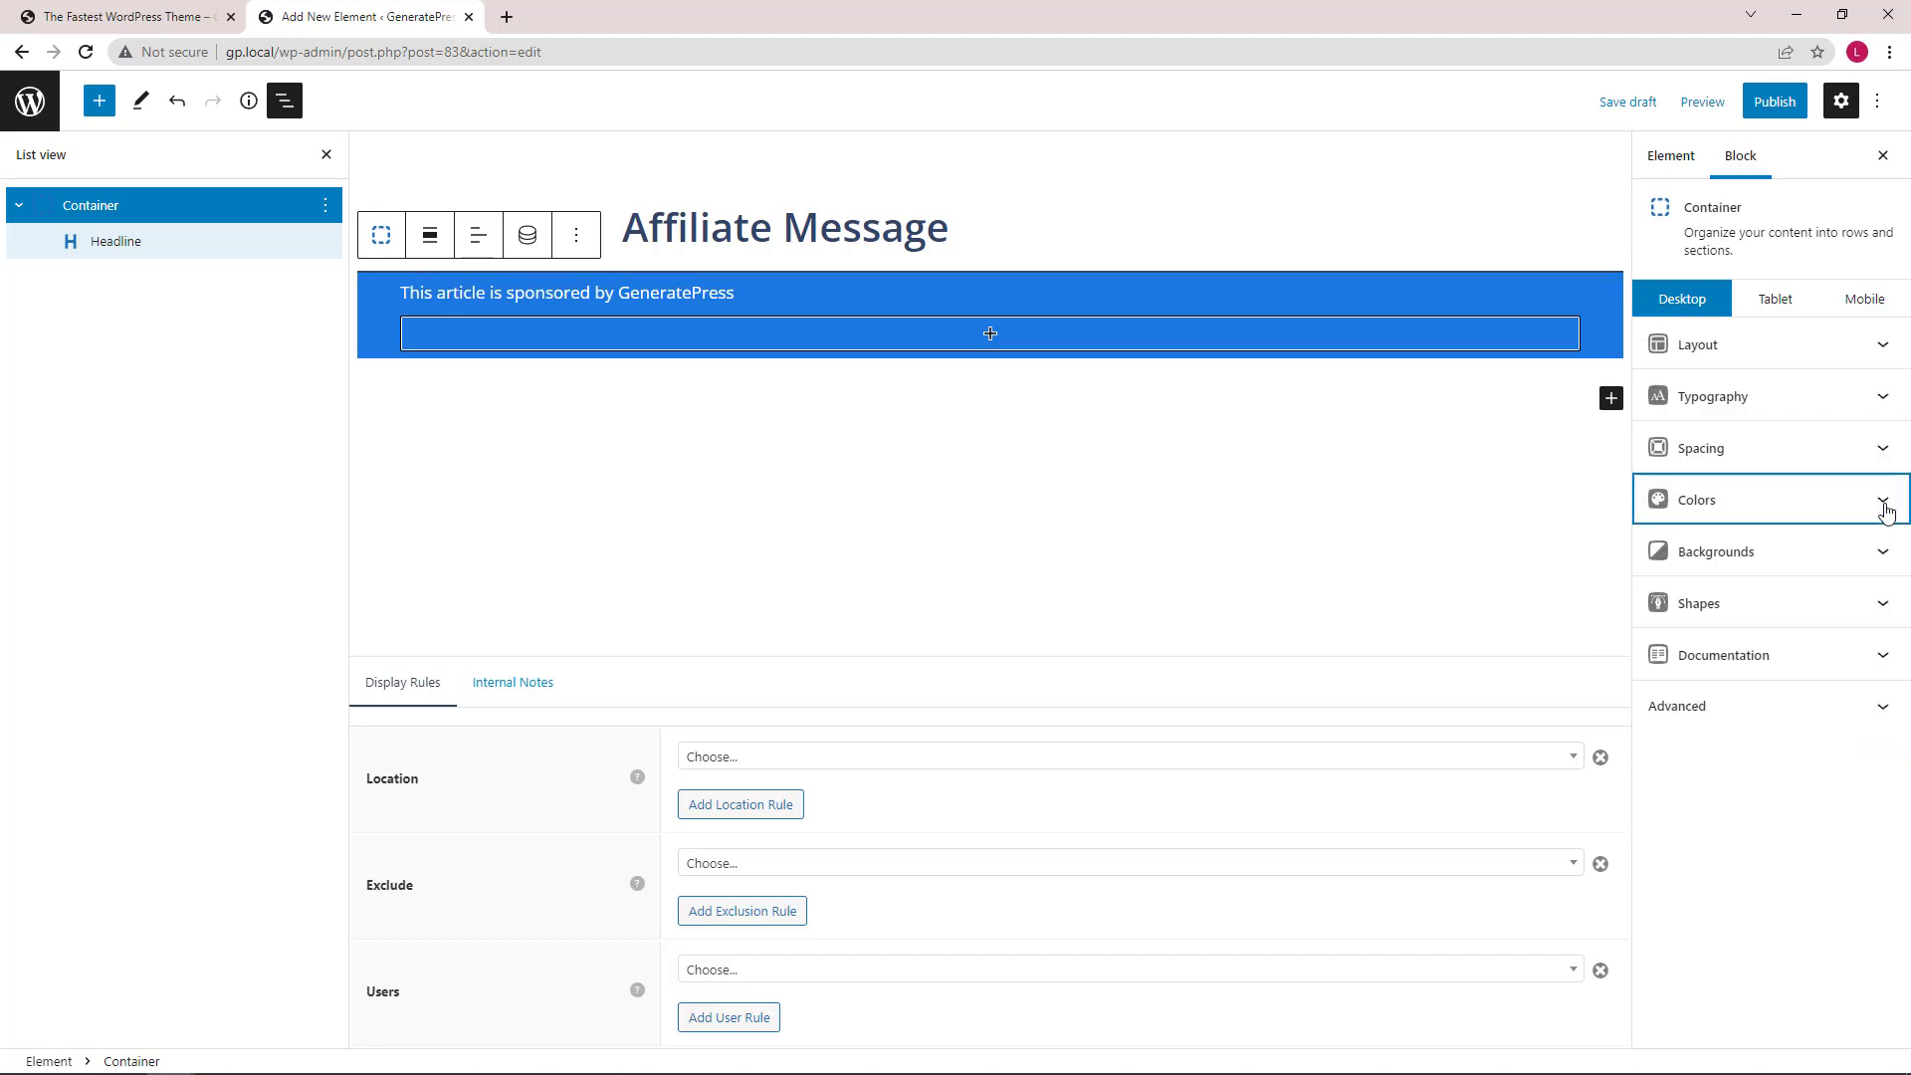
Set the Display Rules location to Post (All Posts), searching for 'post'
{"action": "left_click", "coordinate": [809, 765]}
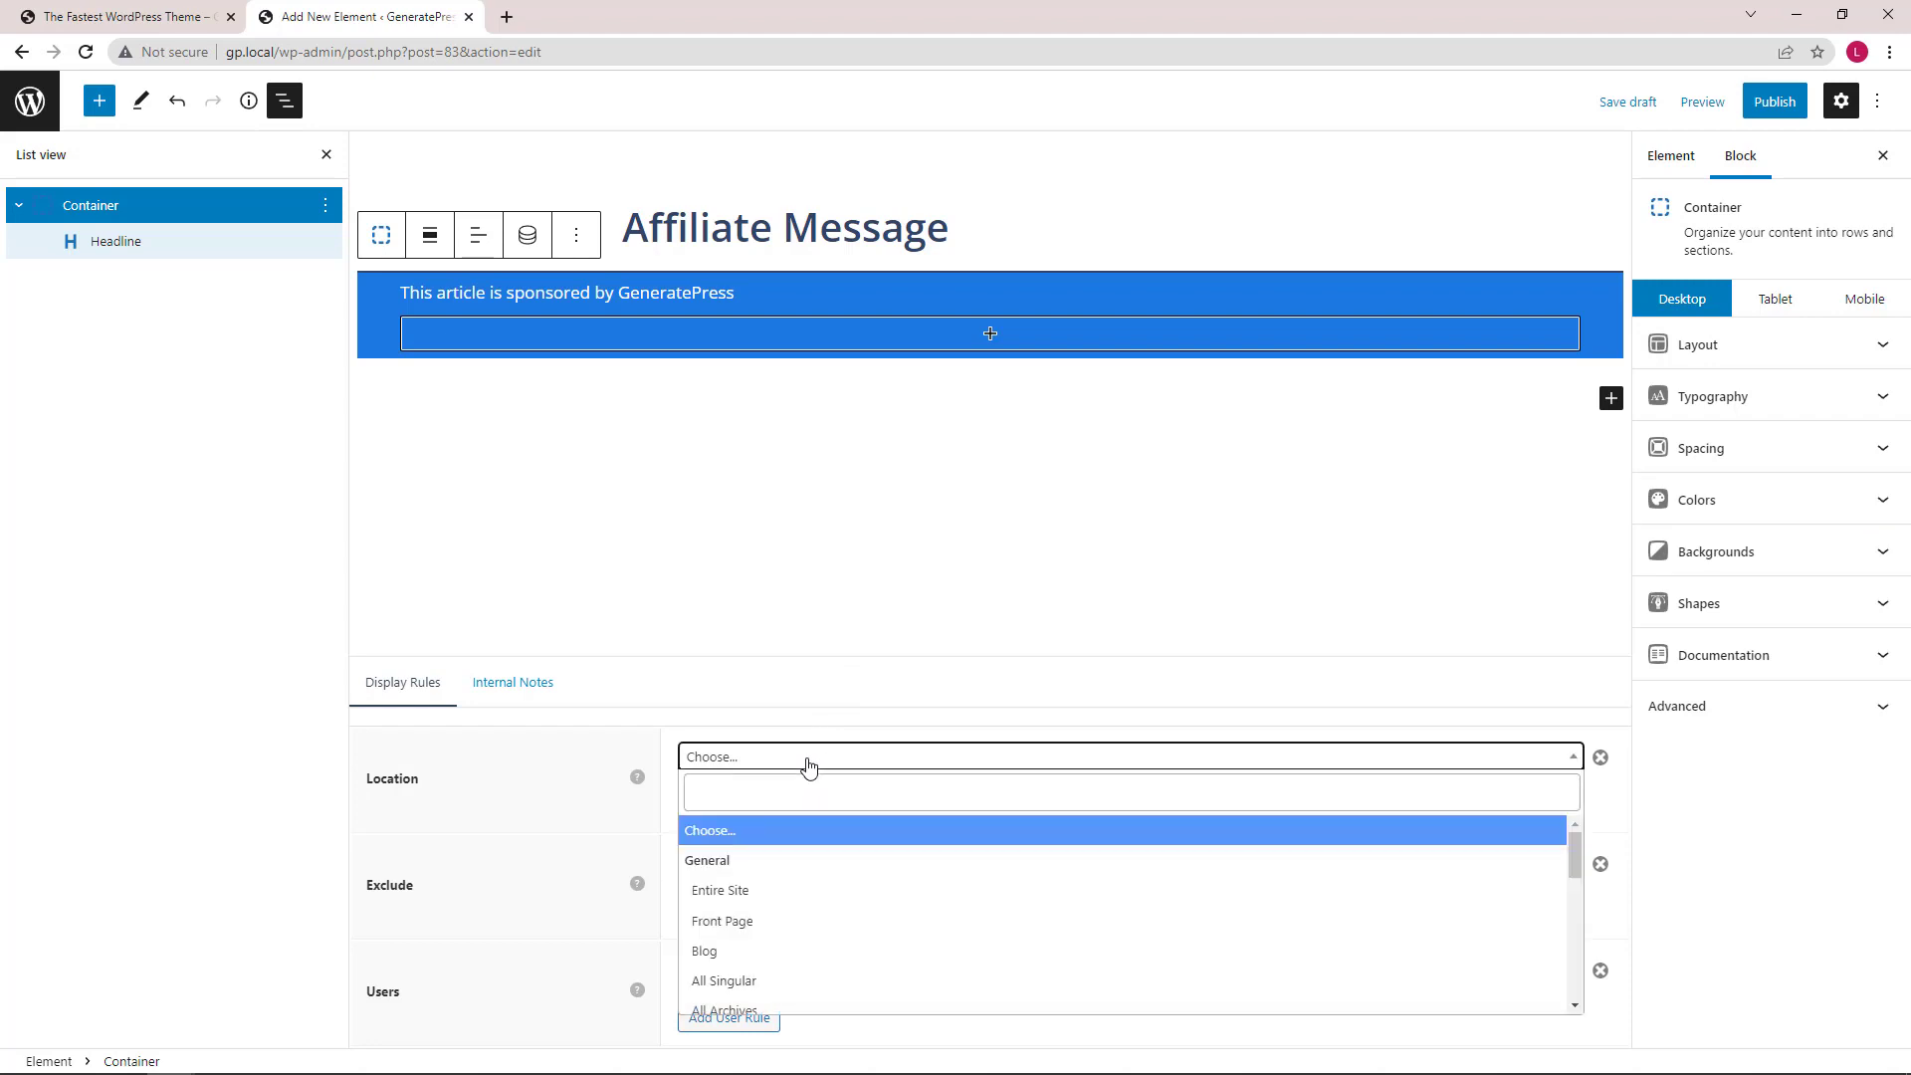
{"action": "left_click", "coordinate": [757, 797]}
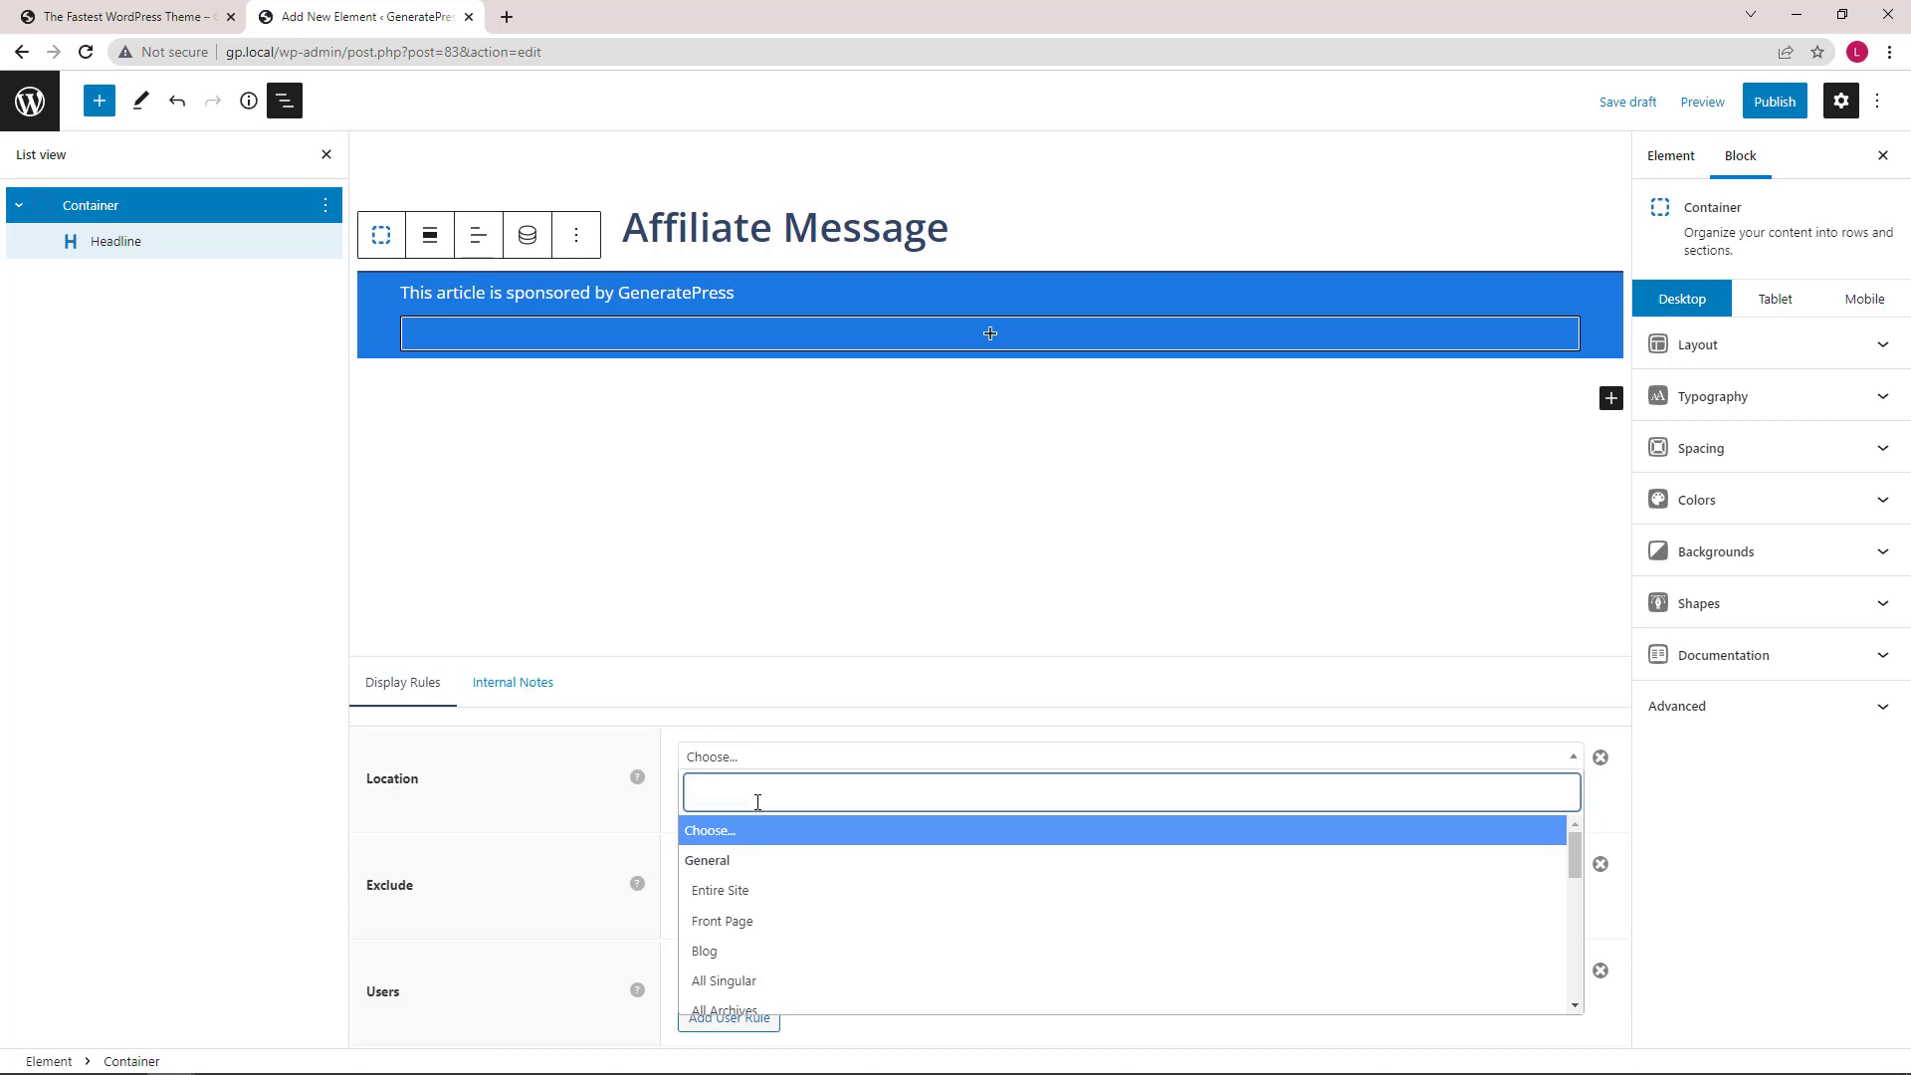
{"action": "type", "text": "post"}
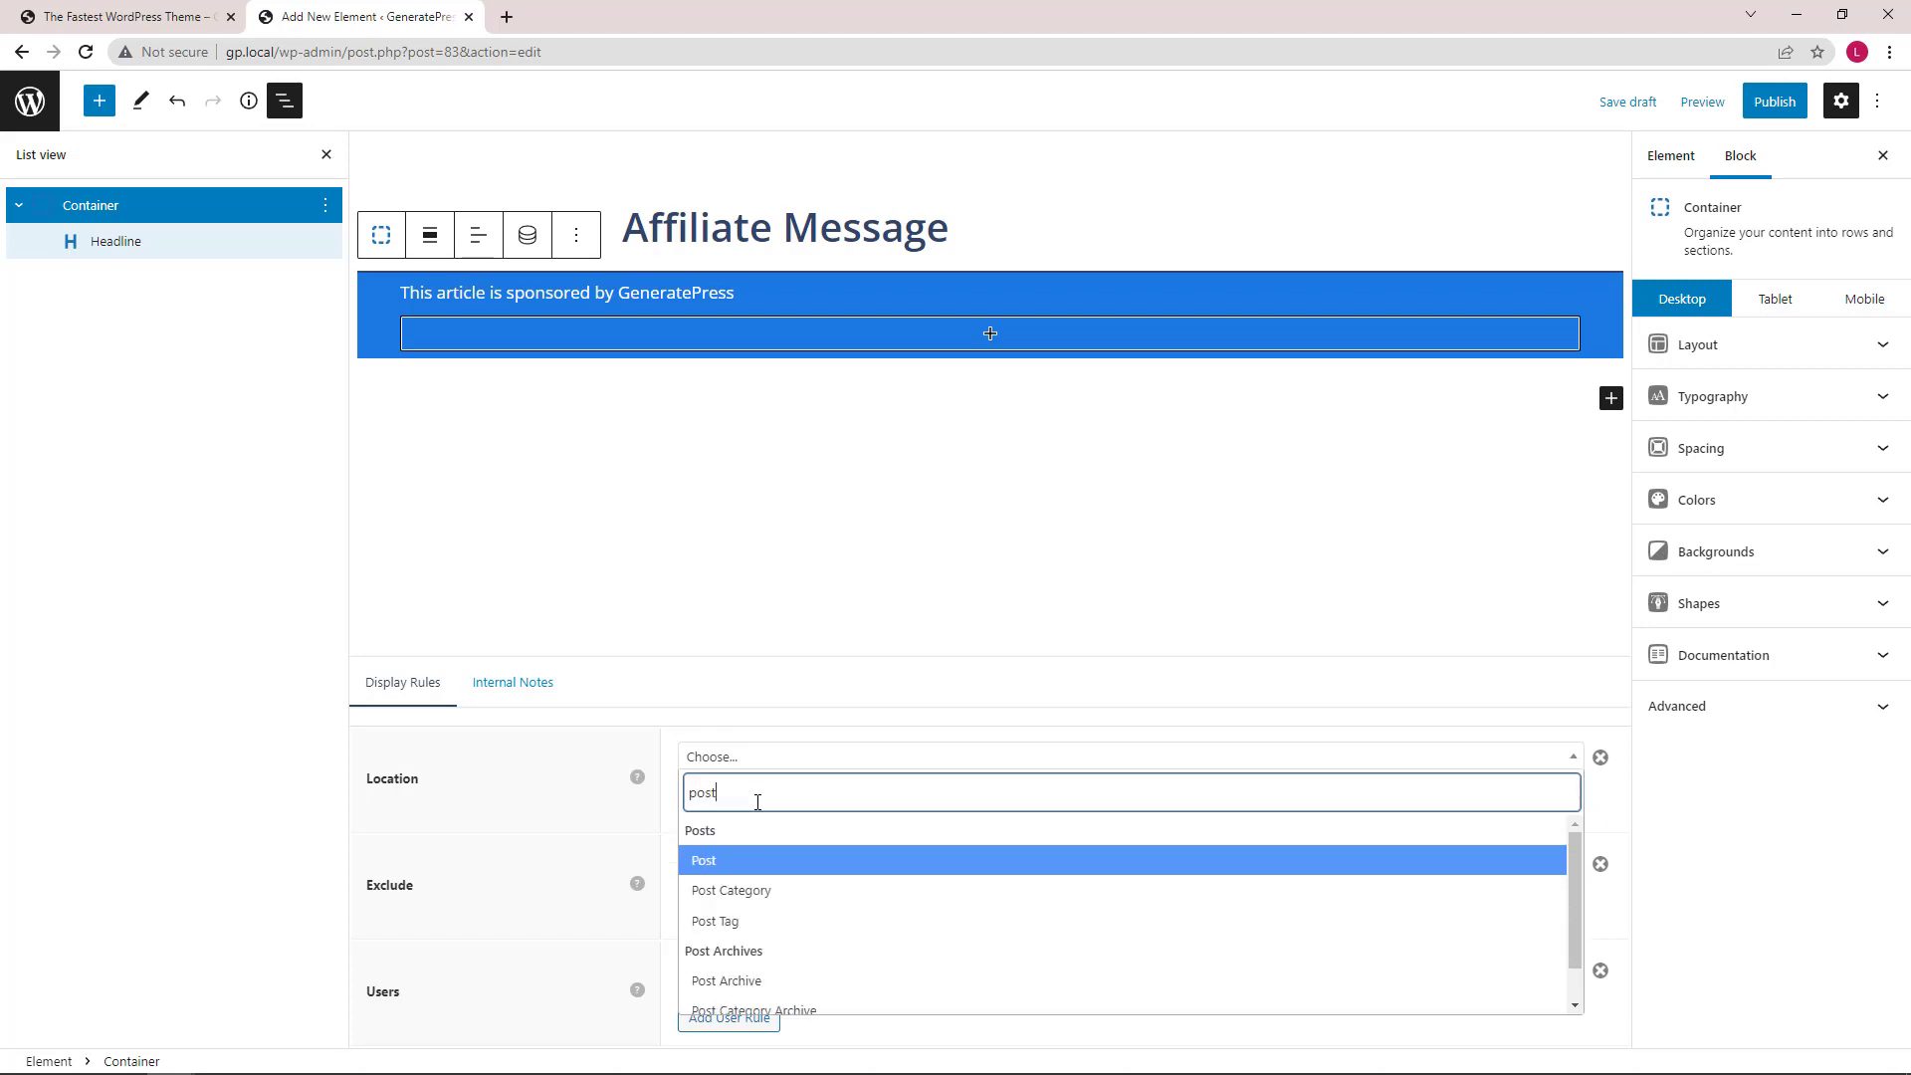
{"action": "left_click", "coordinate": [715, 860]}
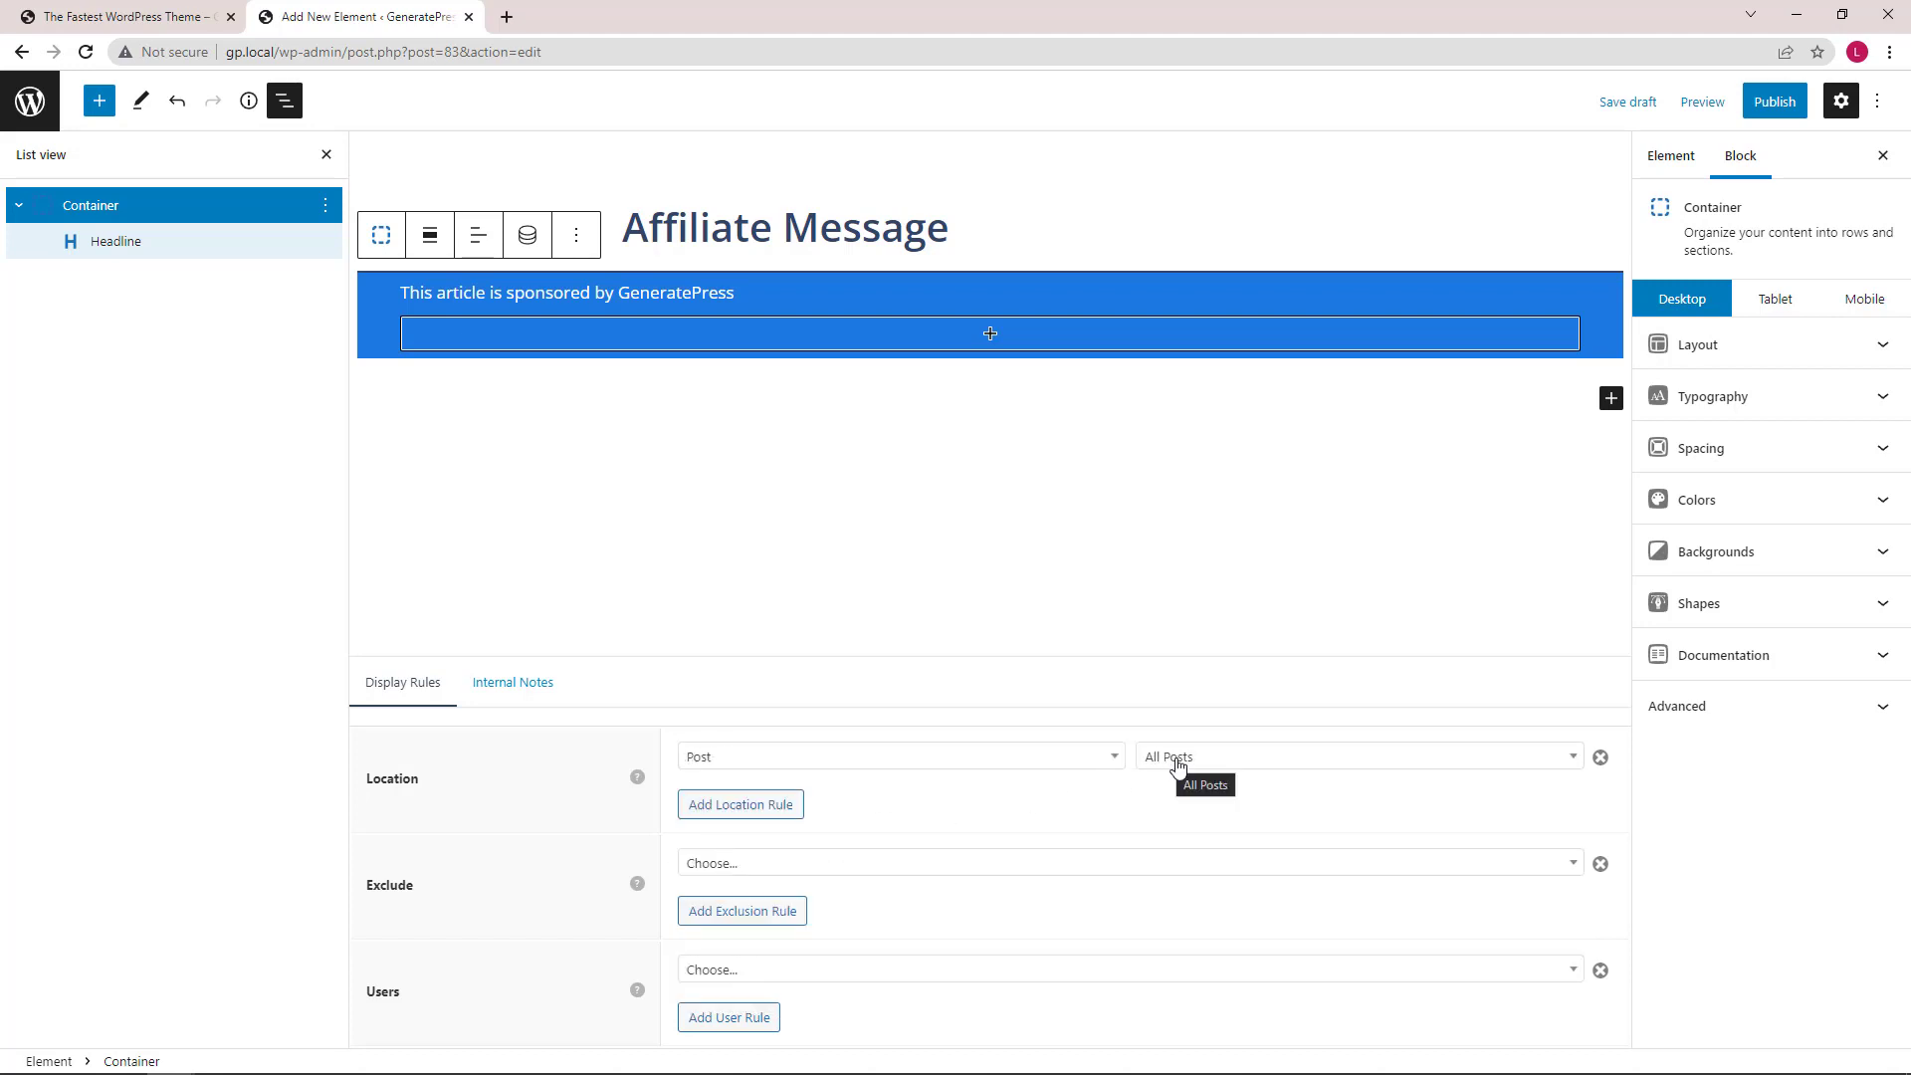
{"action": "left_click", "coordinate": [1651, 161]}
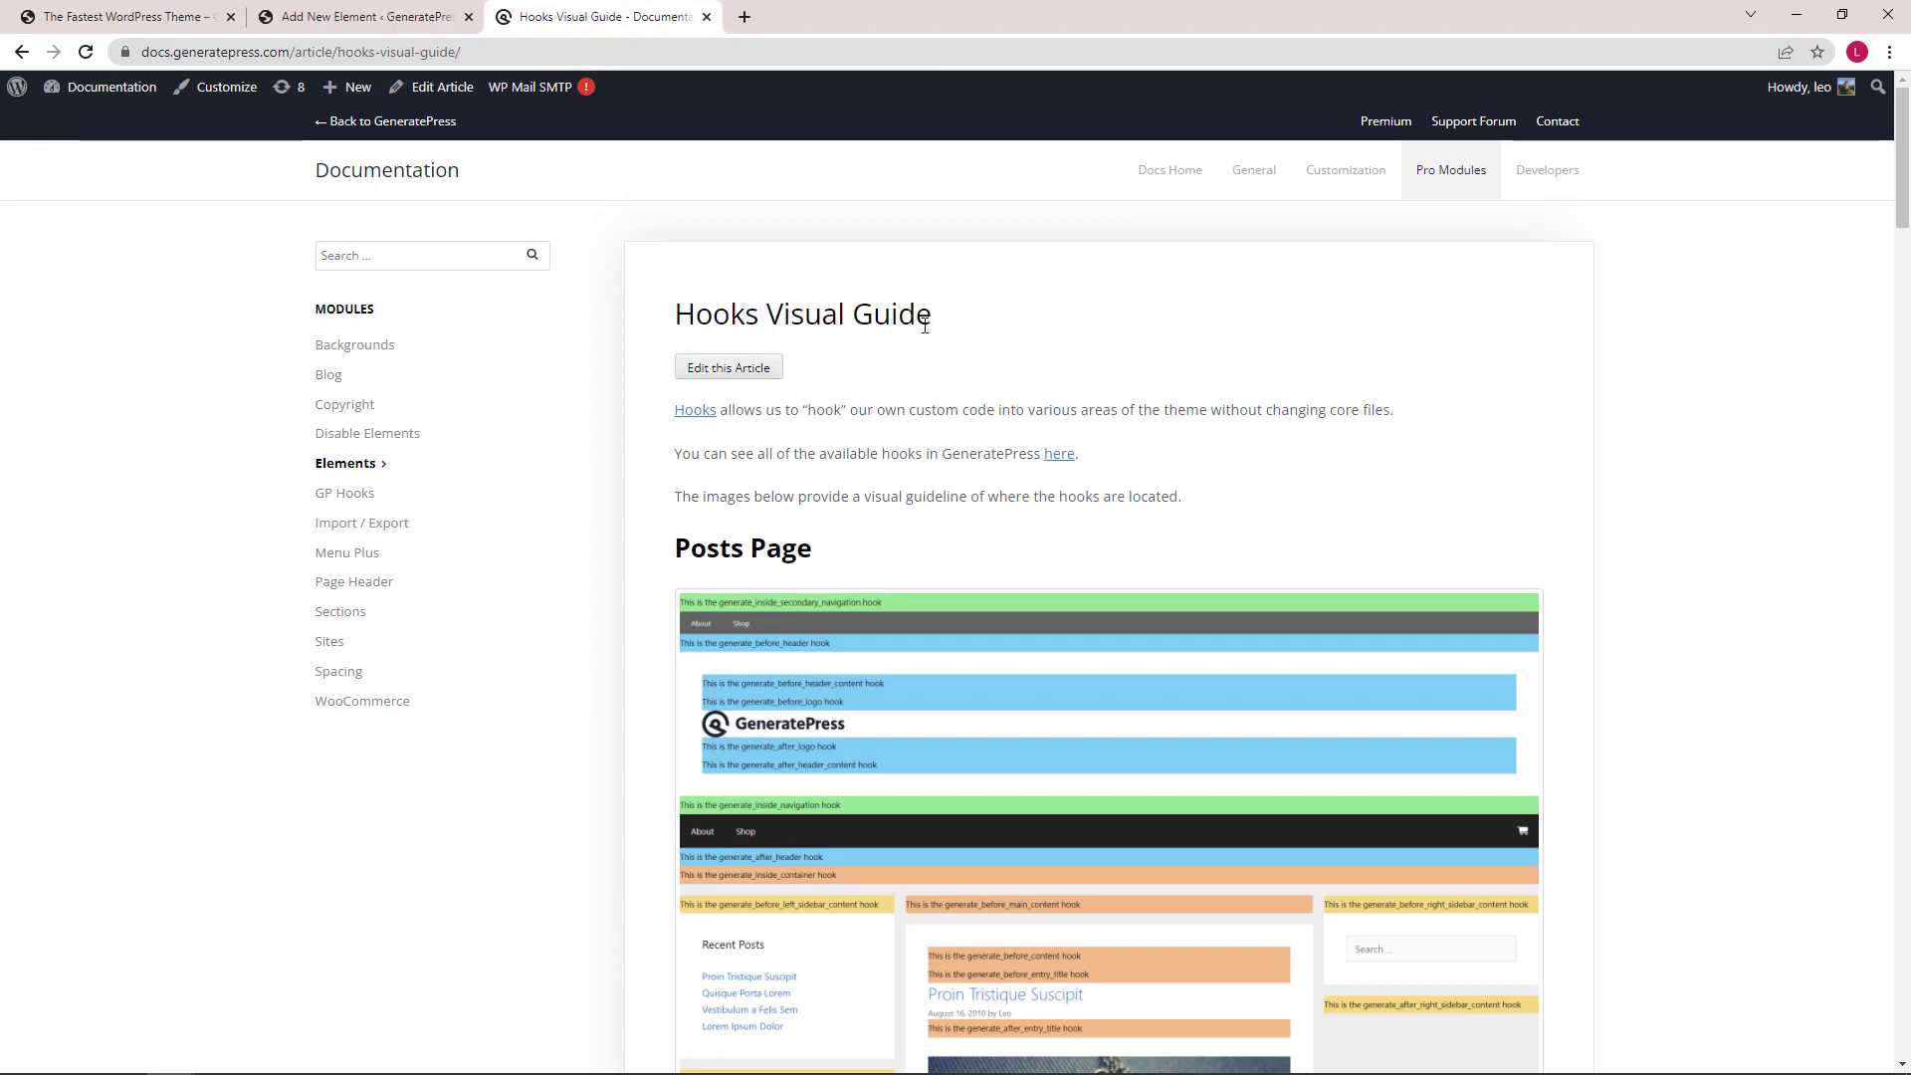
Check the Single Post hook positions in the Hooks Visual Guide, then go back to the editor
{"action": "scroll", "coordinate": [904, 585], "scroll_direction": "down", "scroll_amount": 20}
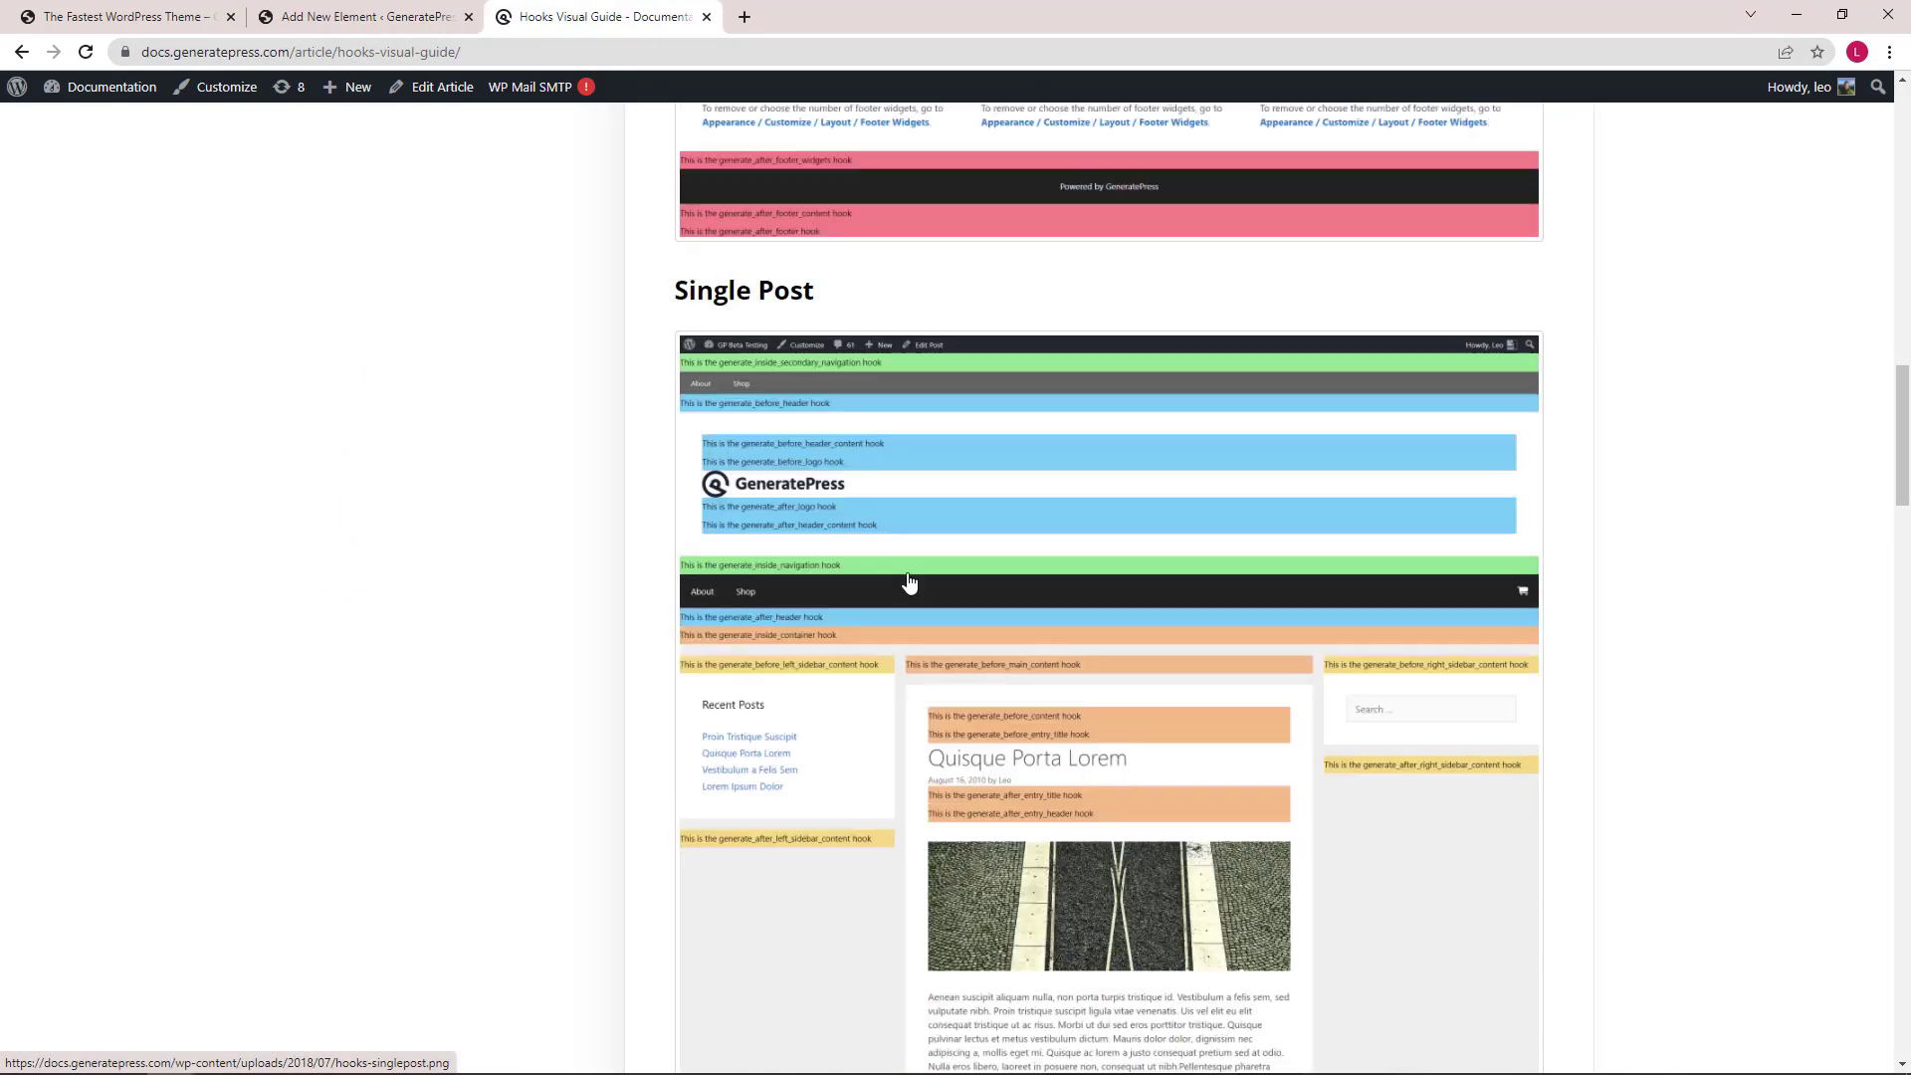
{"action": "left_click", "coordinate": [830, 289]}
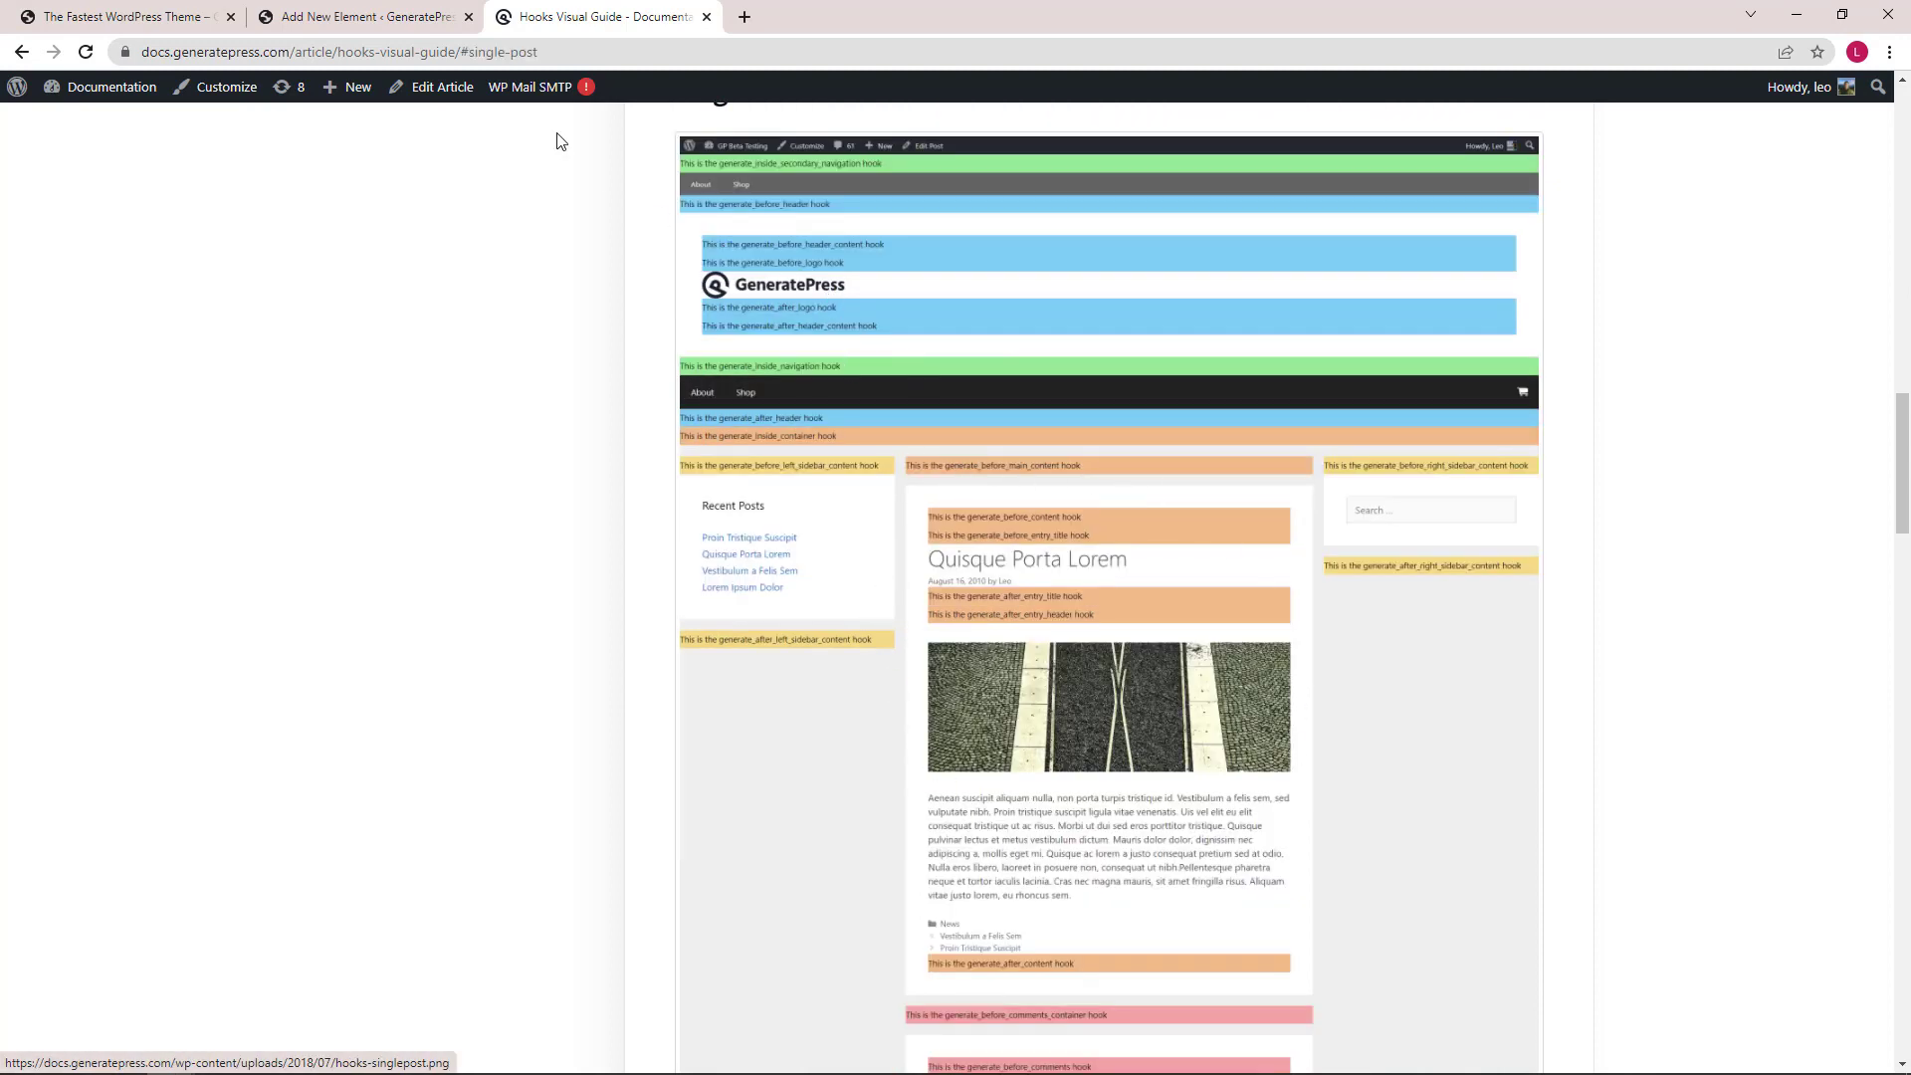
{"action": "left_click", "coordinate": [267, 18]}
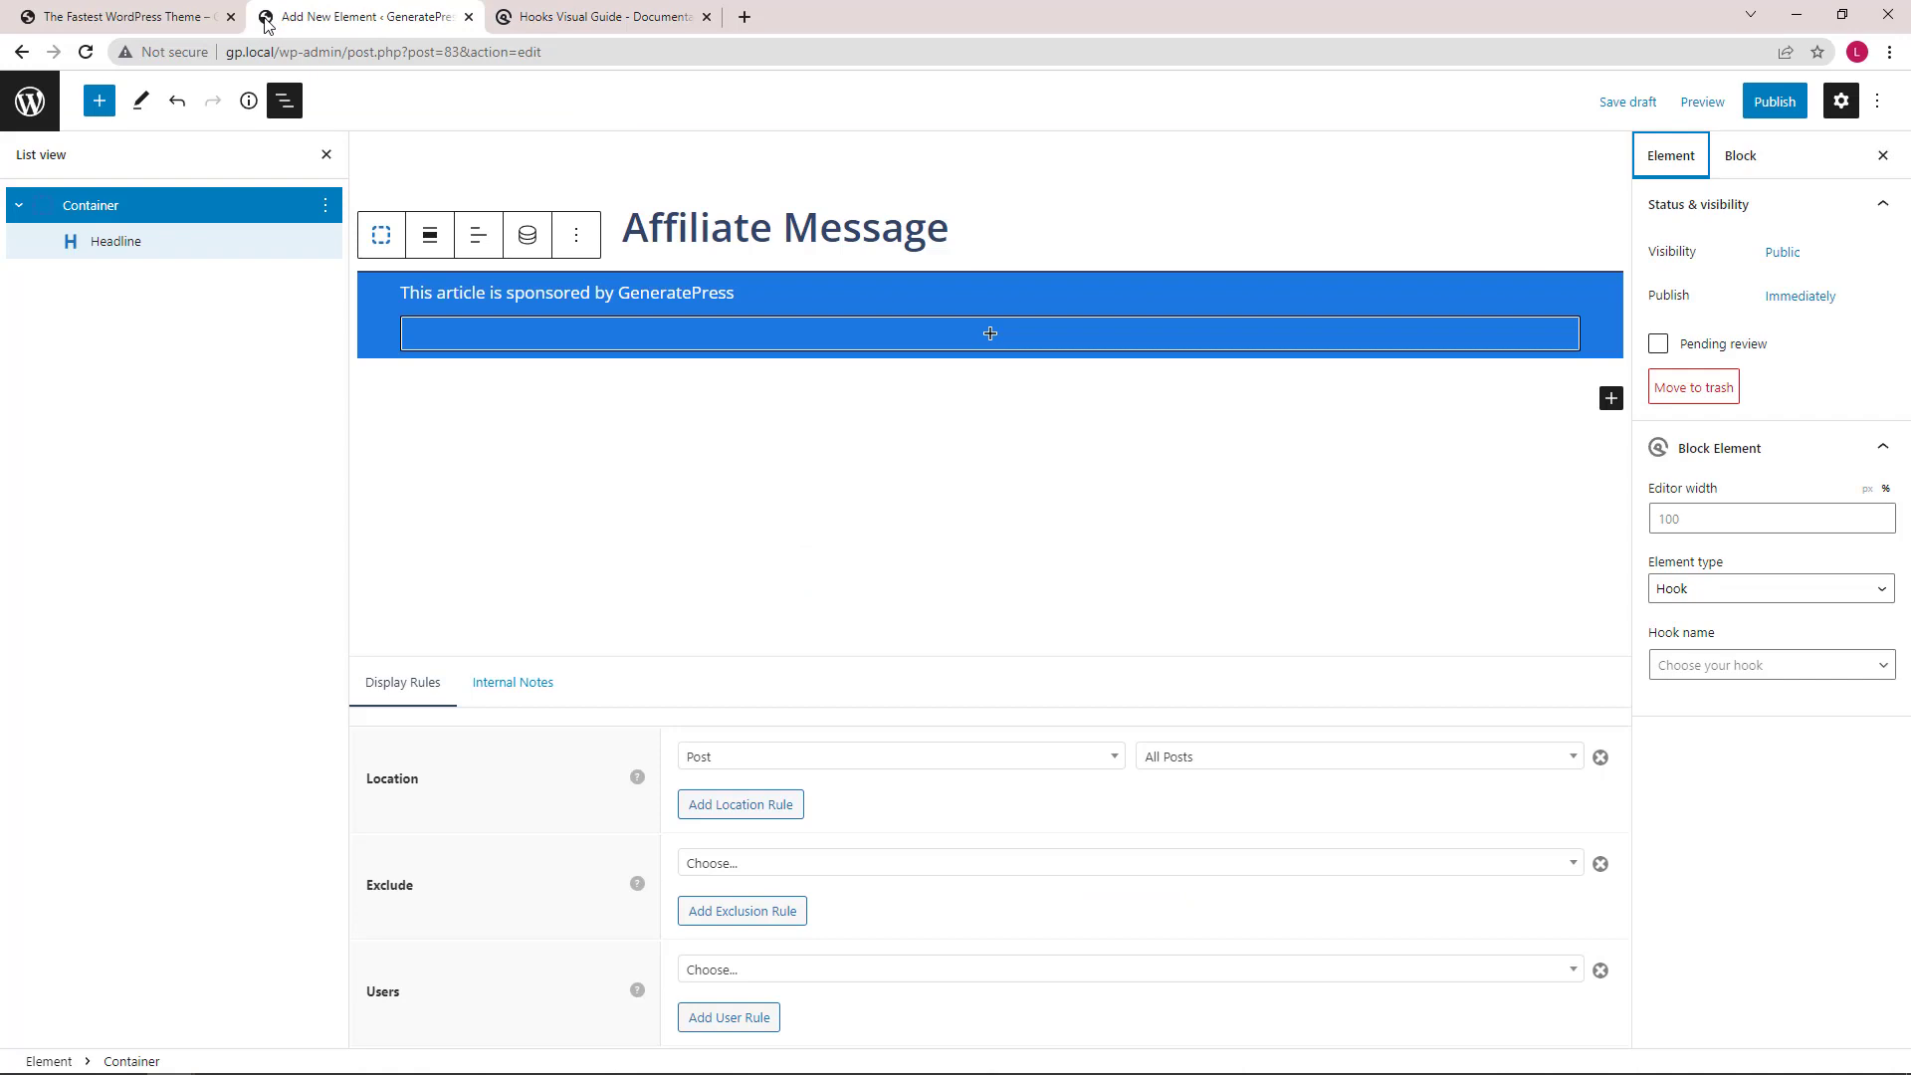
Set the hook name to before_main_content and publish the element
{"action": "left_click", "coordinate": [1884, 666]}
{"action": "left_click_drag", "start_coordinate": [1891, 713], "coordinate": [1904, 847]}
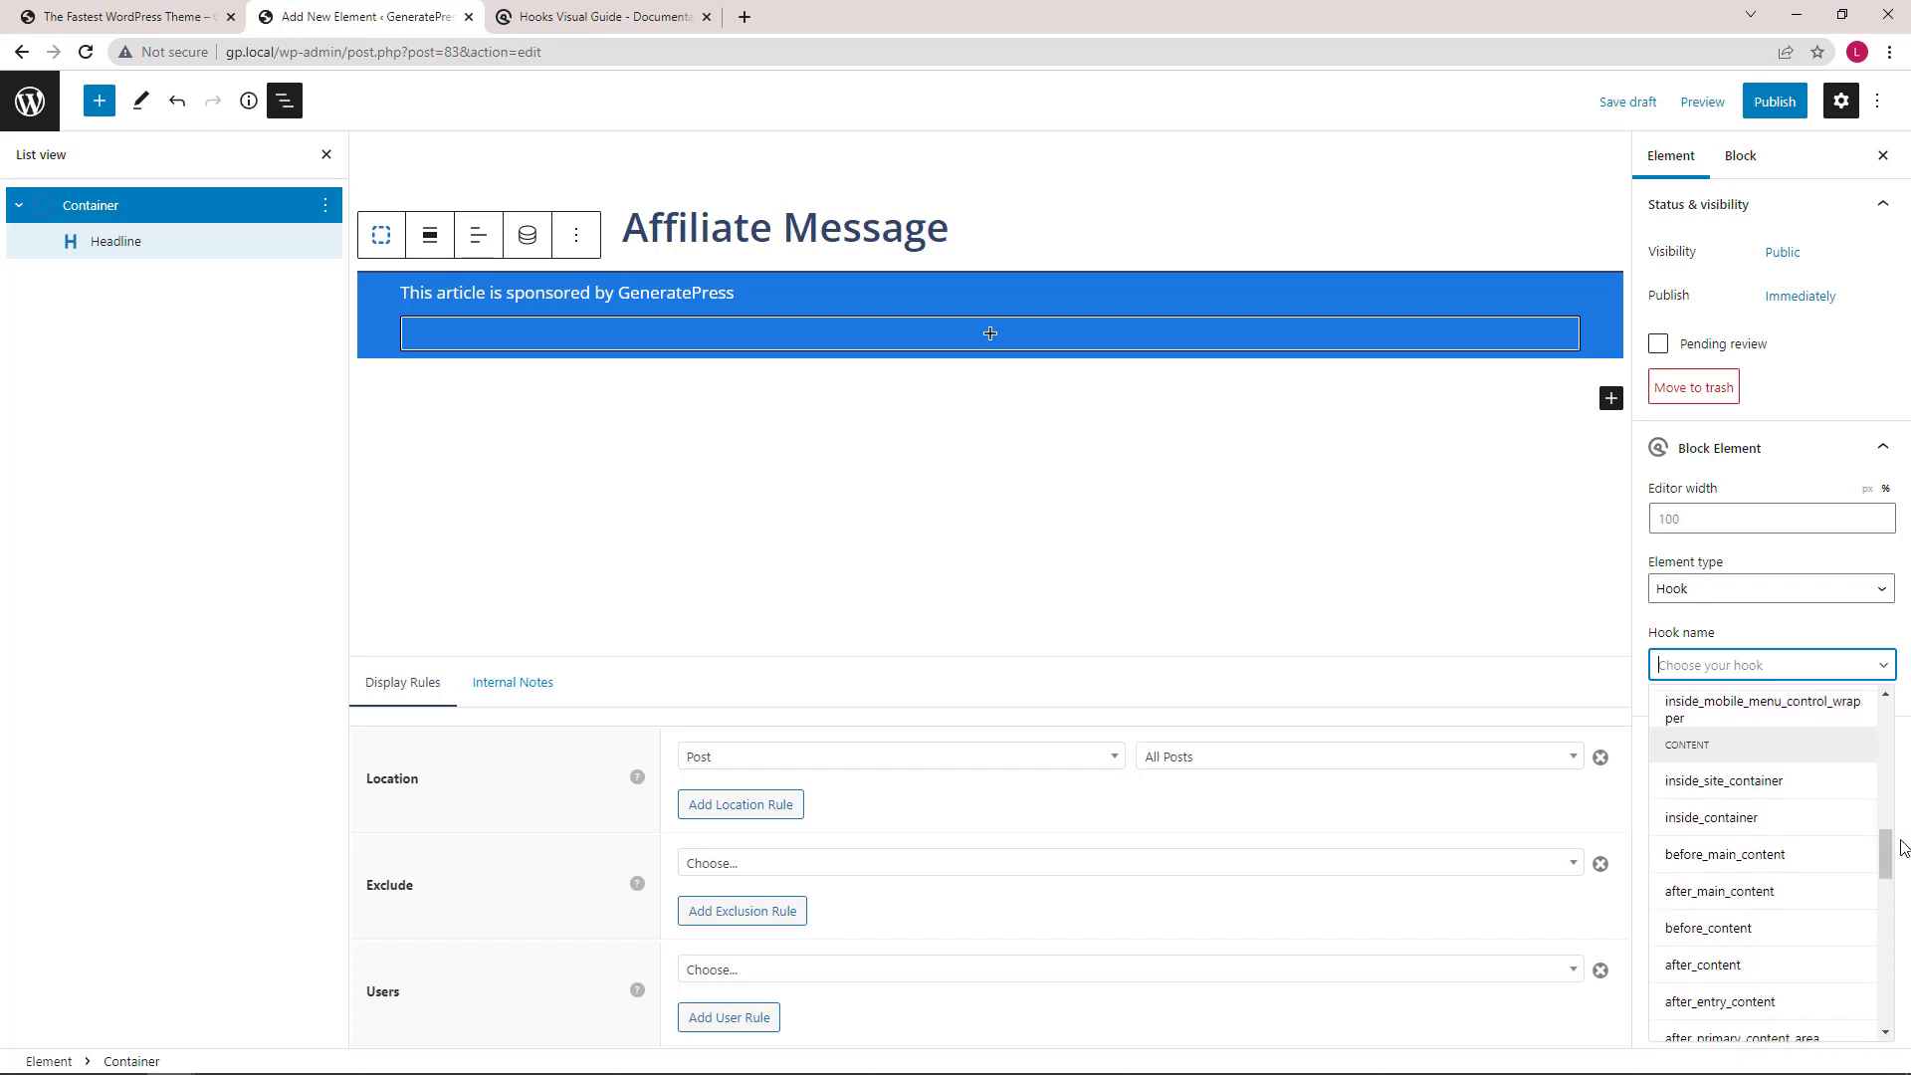
{"action": "left_click", "coordinate": [1781, 865]}
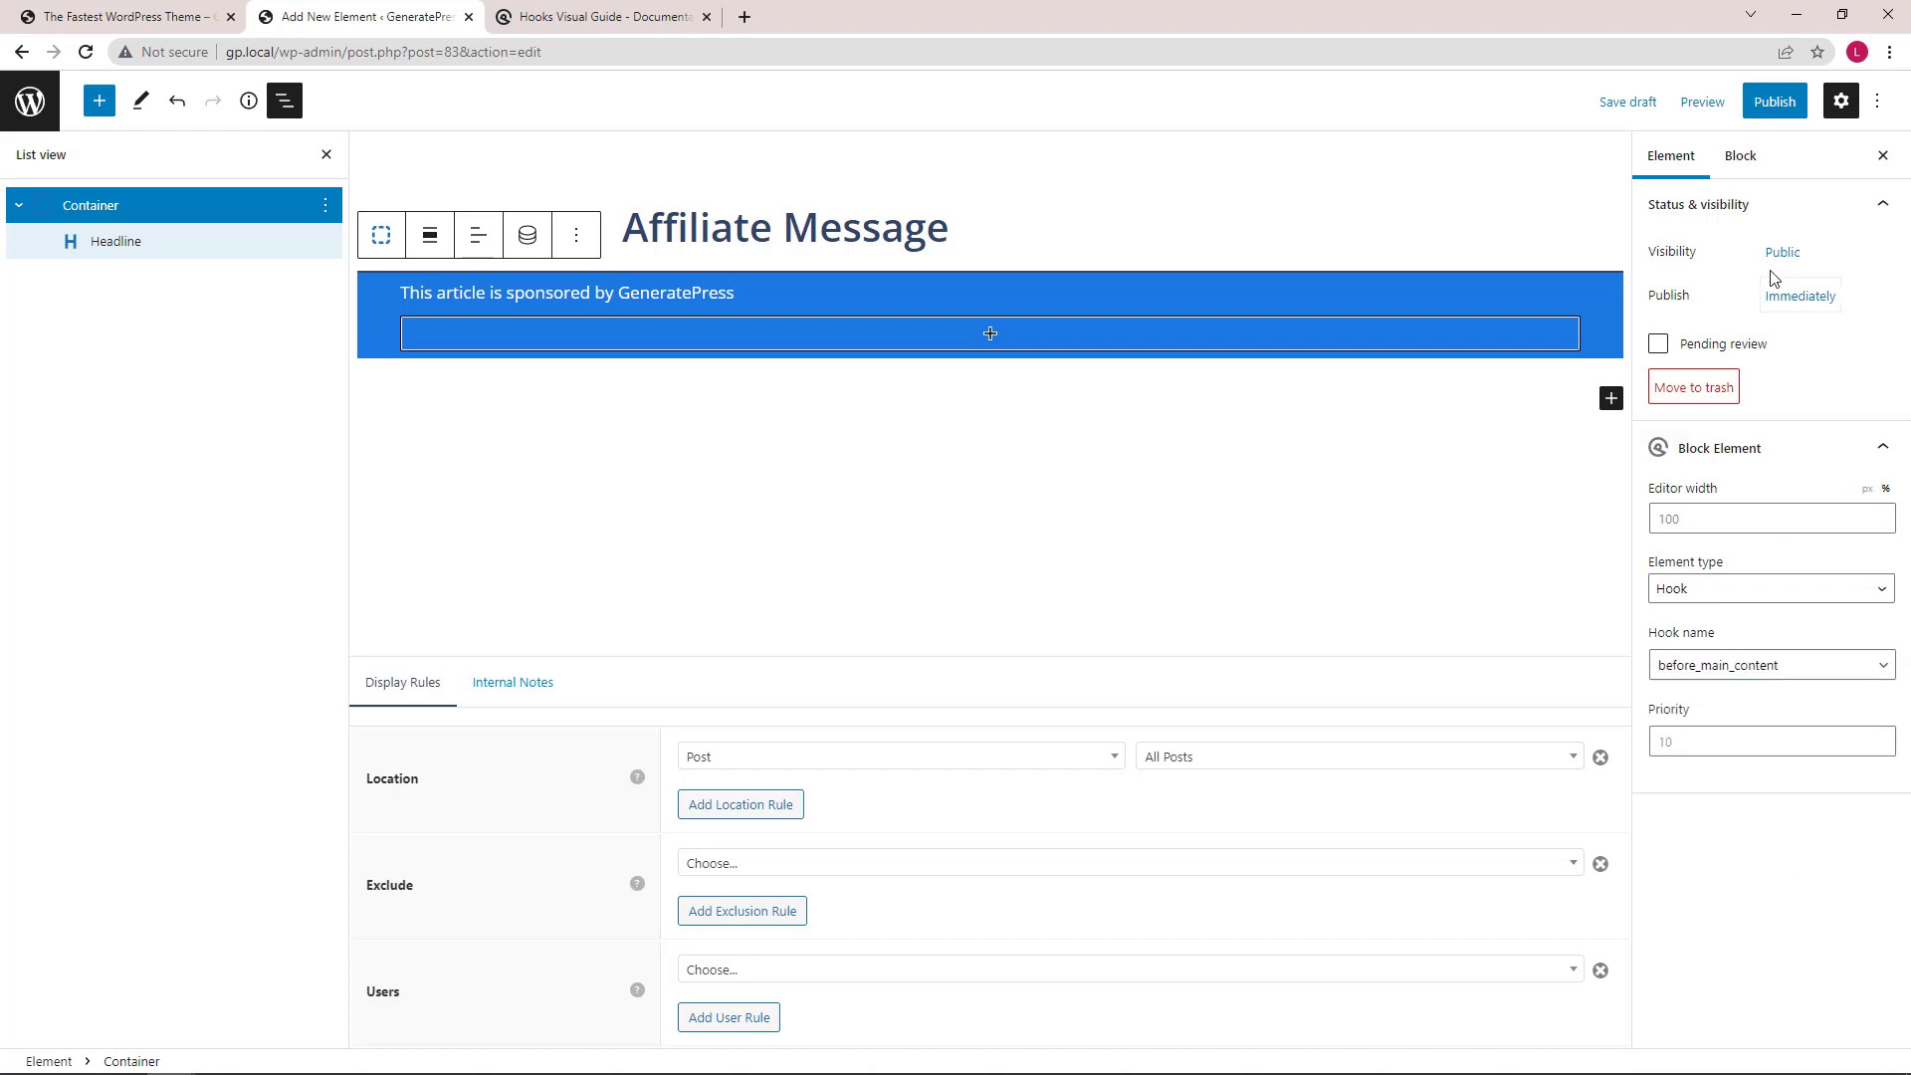
{"action": "left_click", "coordinate": [1770, 104]}
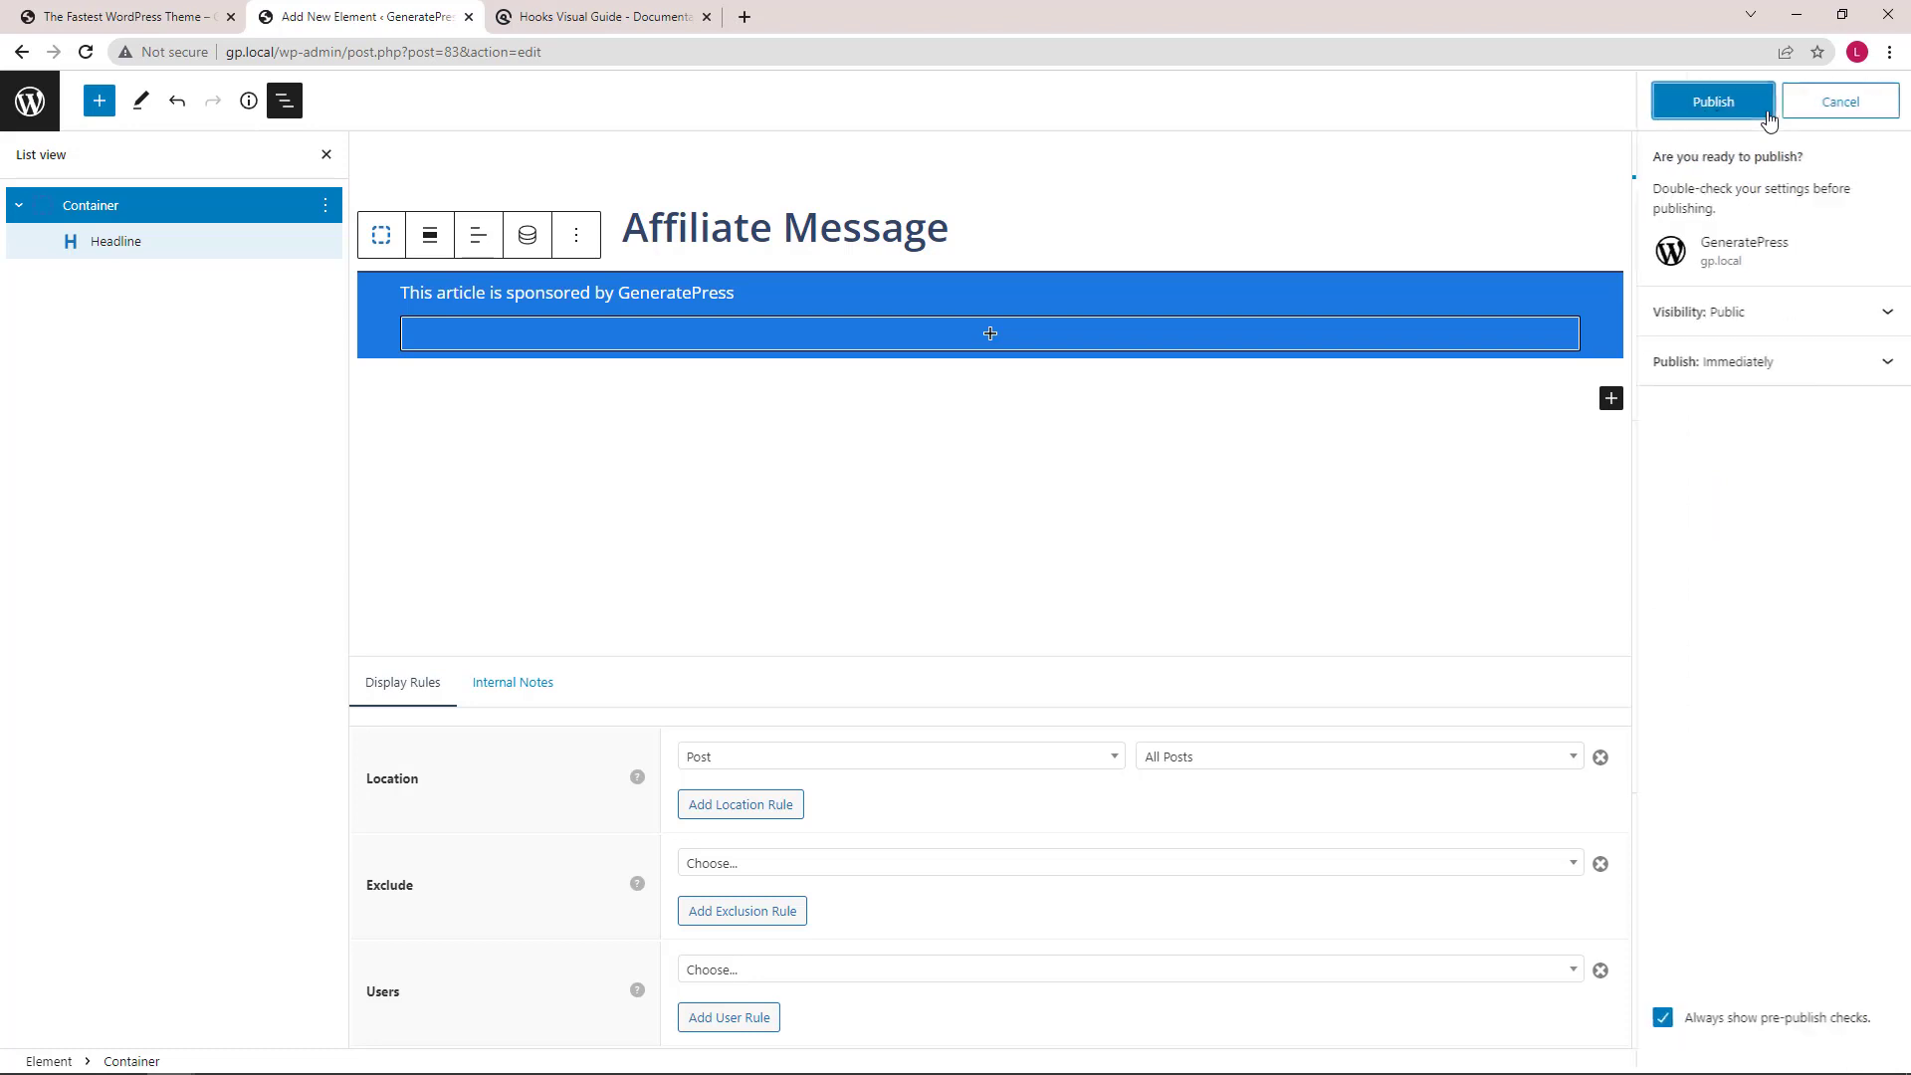
{"action": "left_click", "coordinate": [1712, 105]}
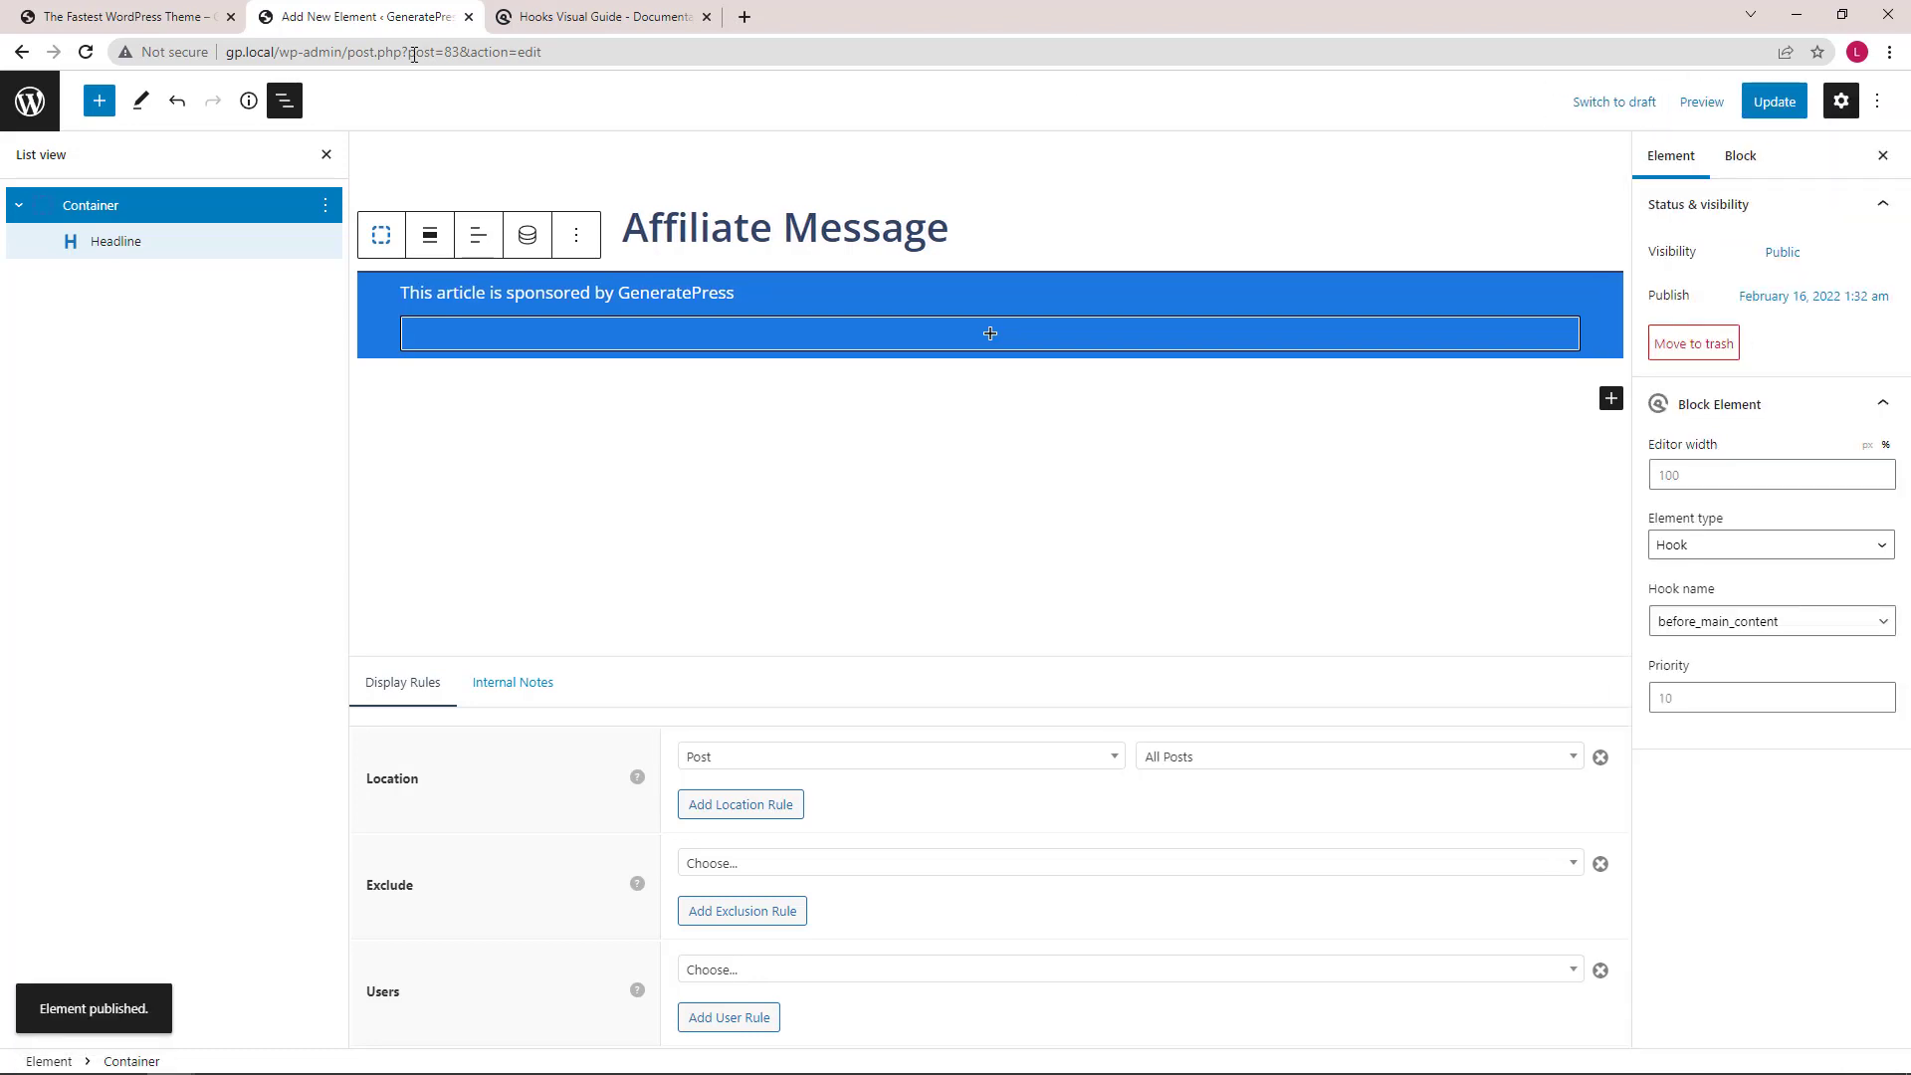
Reload the sample post to confirm the sponsor bar appears, then return to the editor
{"action": "left_click", "coordinate": [92, 20]}
{"action": "left_click", "coordinate": [86, 51]}
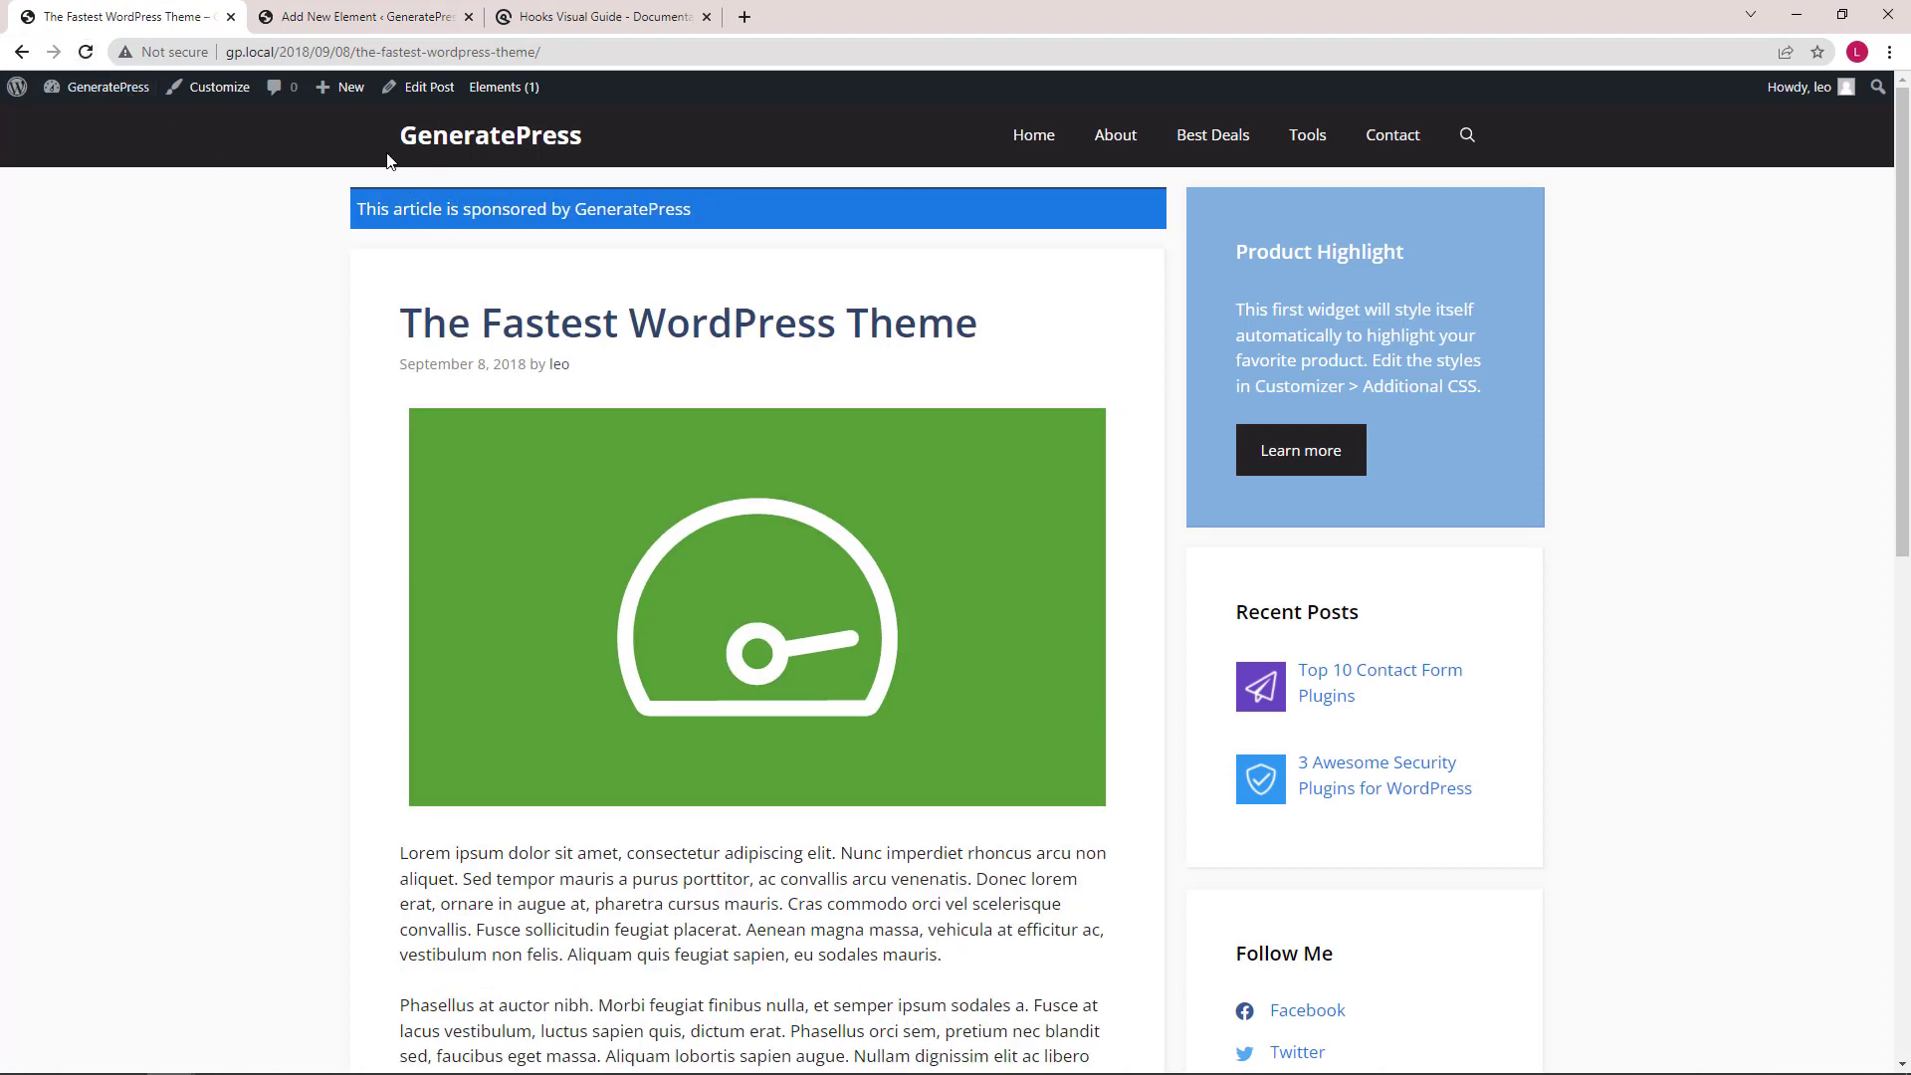
{"action": "left_click", "coordinate": [269, 22]}
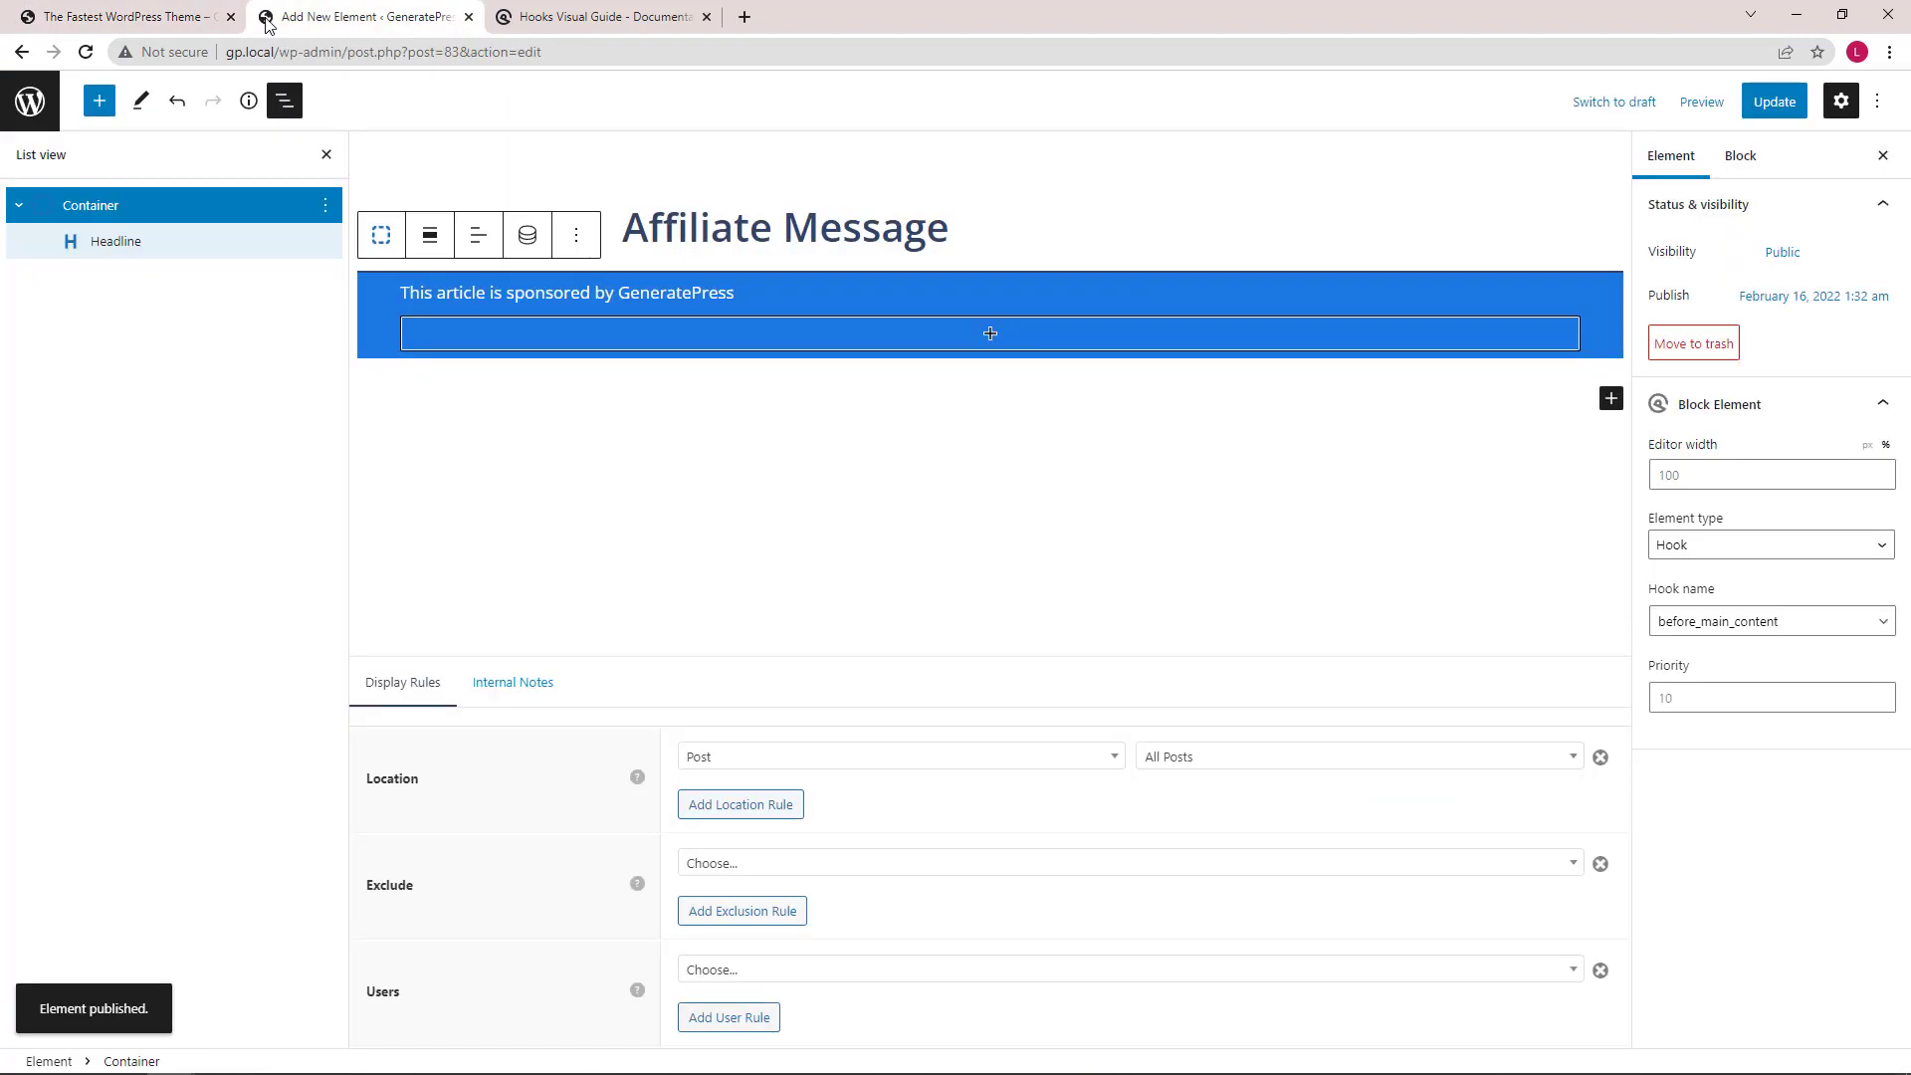
Change the hook to before_entry_title and update the element
{"action": "left_click", "coordinate": [1721, 622]}
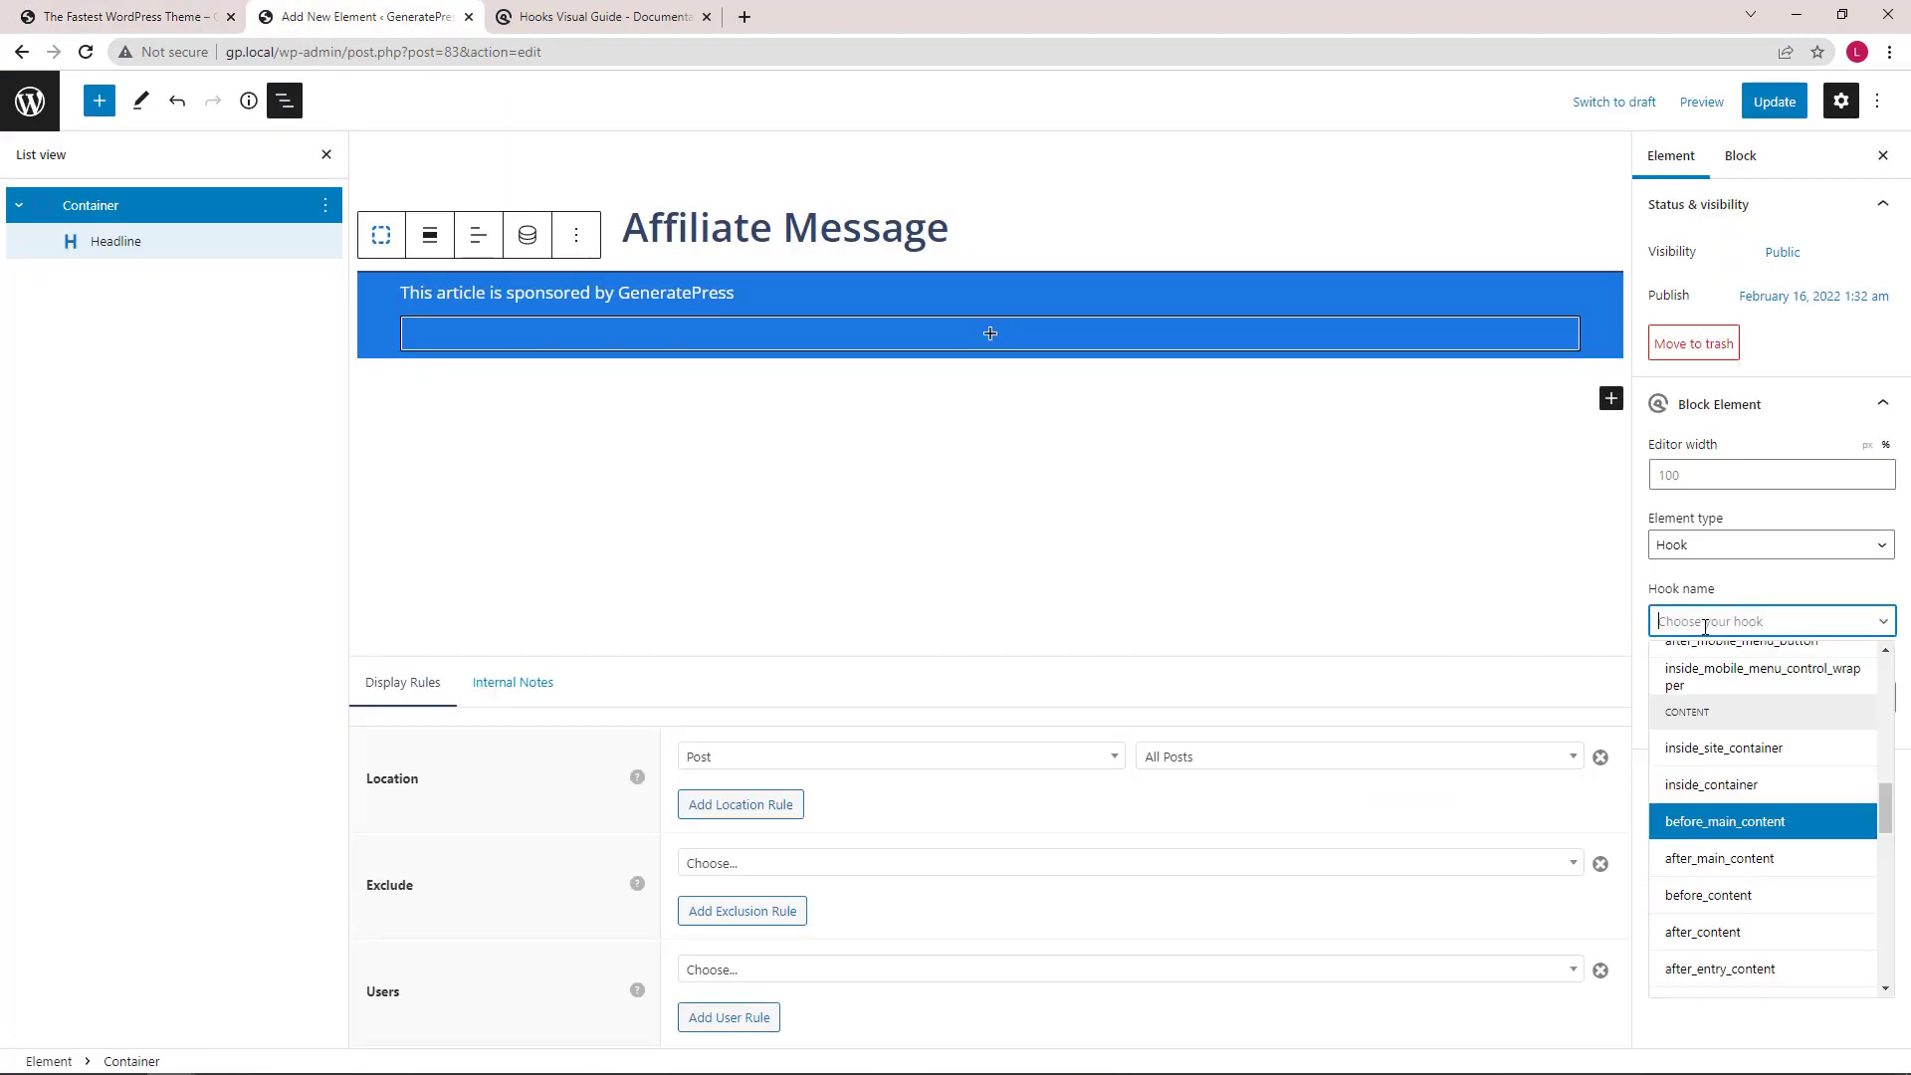
{"action": "scroll", "coordinate": [1752, 803], "scroll_direction": "down", "scroll_amount": 1}
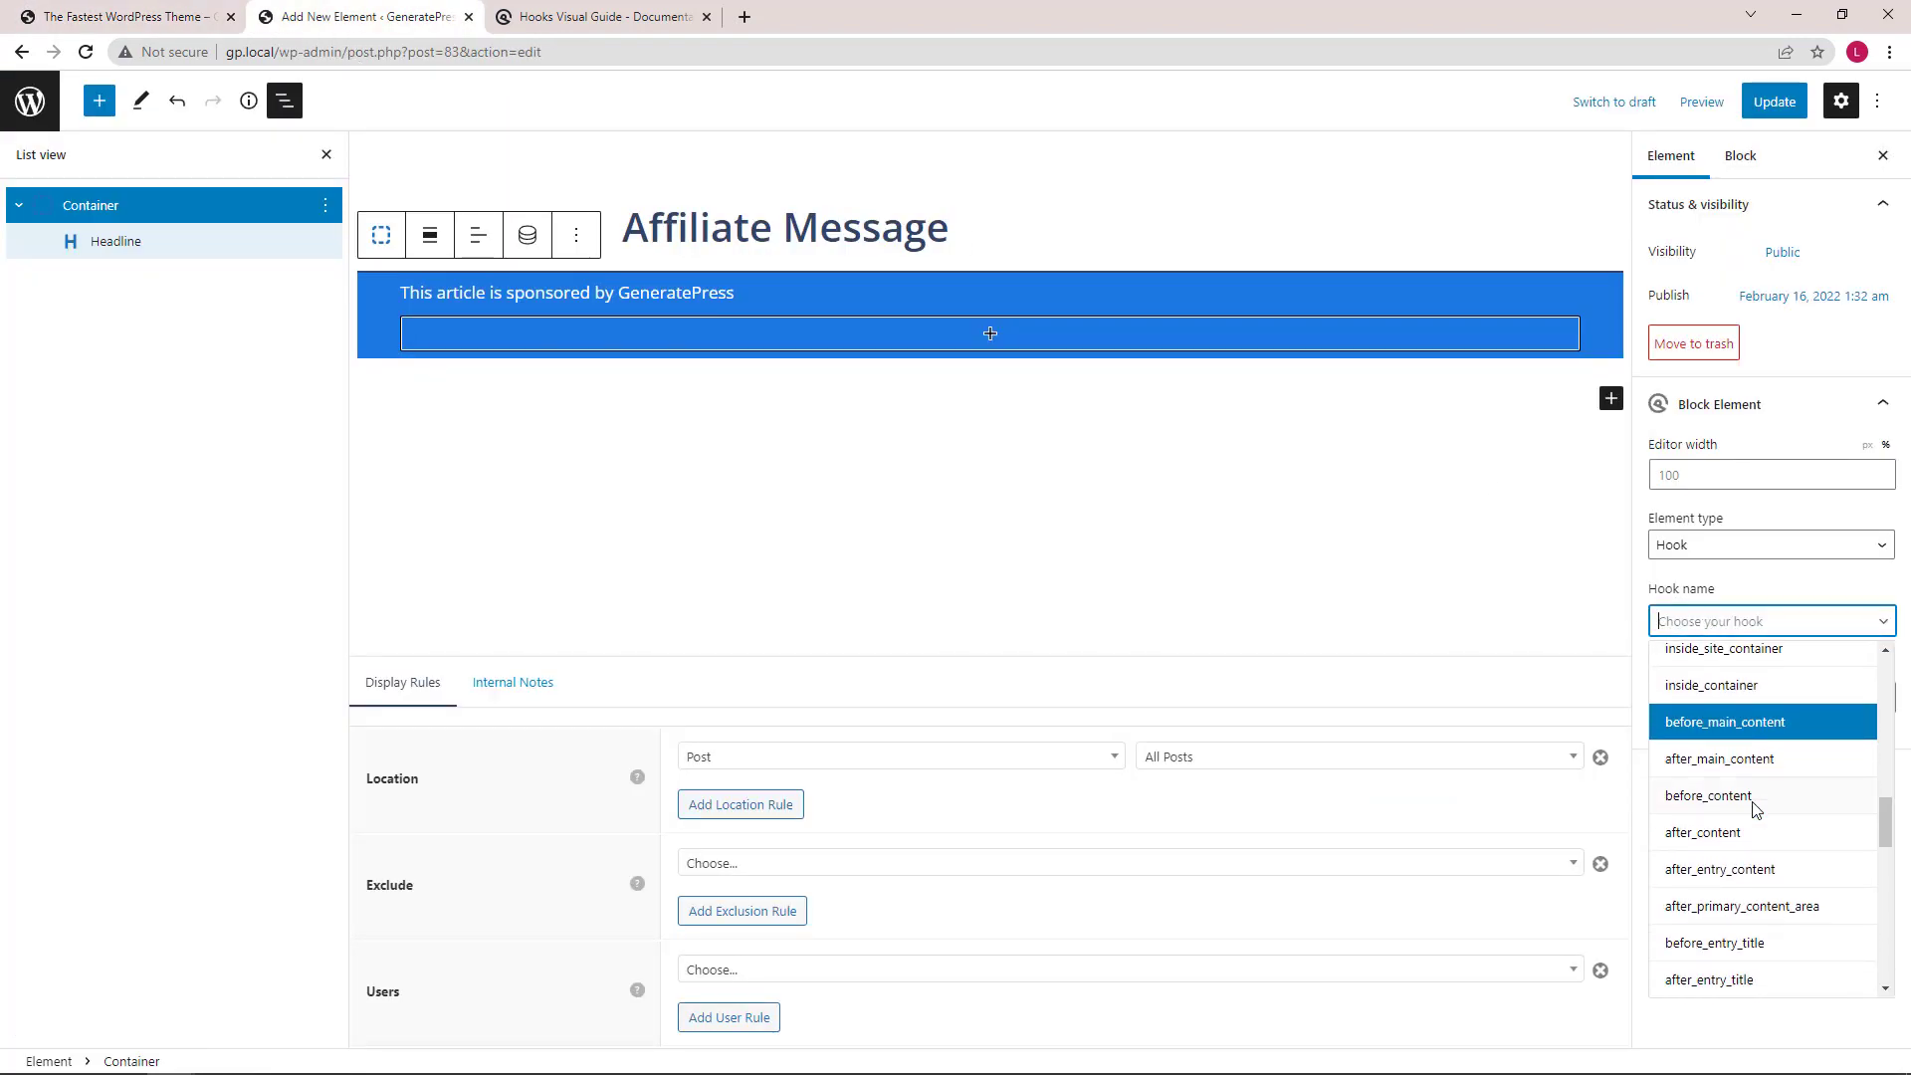
{"action": "left_click", "coordinate": [1737, 943]}
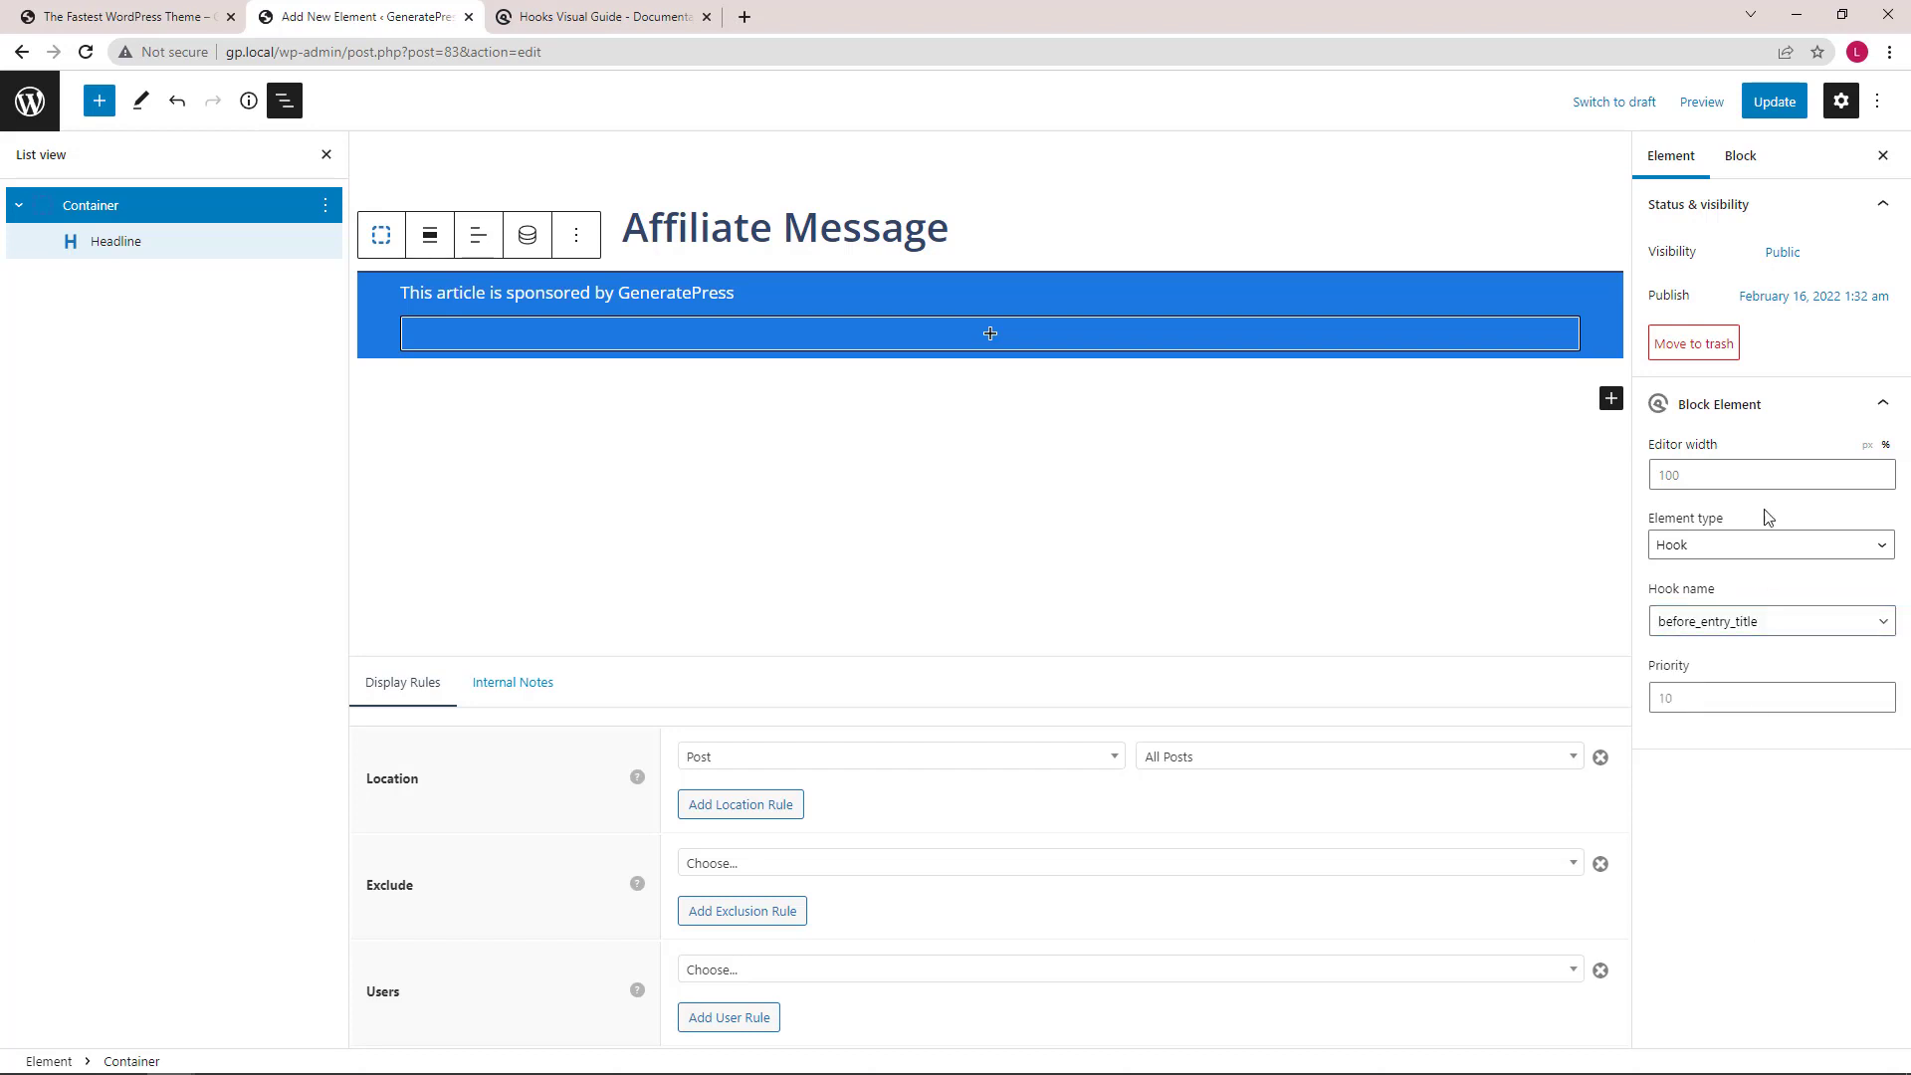
{"action": "left_click", "coordinate": [1775, 103]}
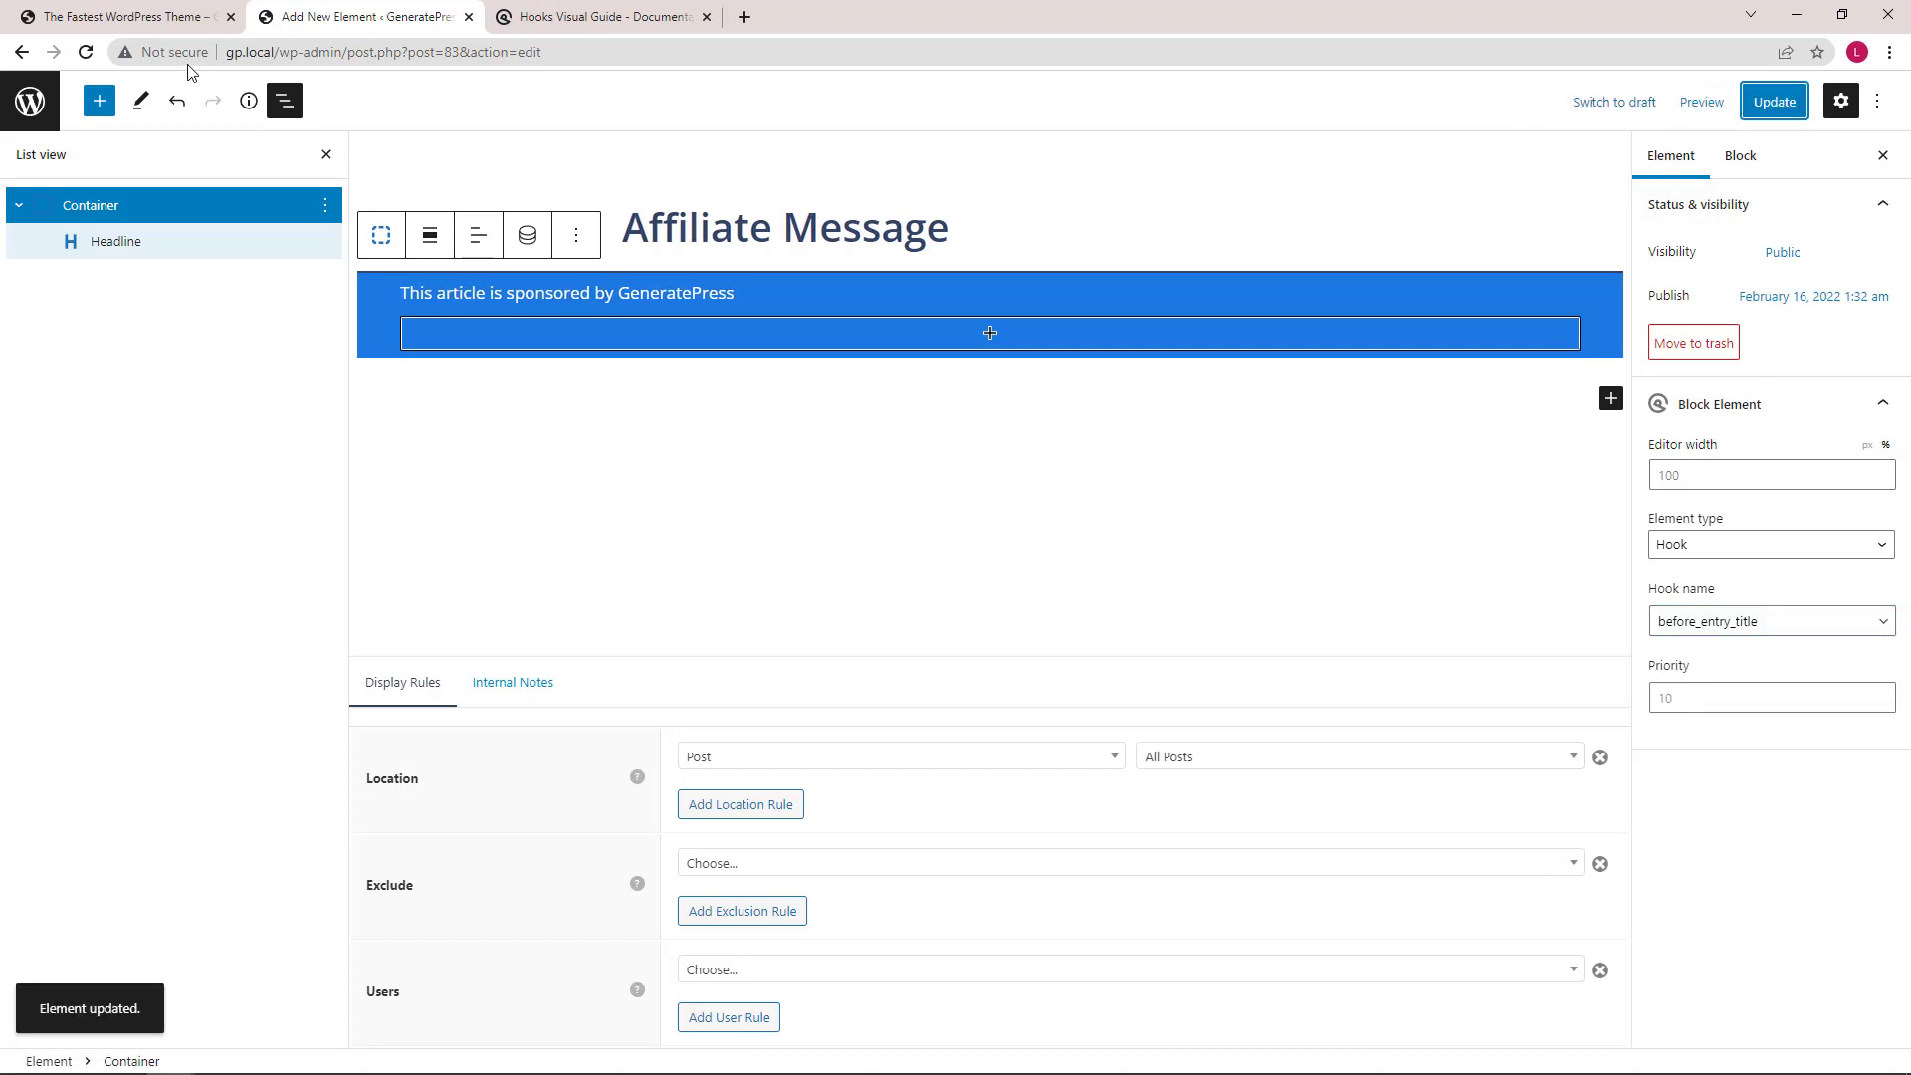
Reload the live post to verify the bar sits above the title, then return
{"action": "left_click", "coordinate": [134, 17]}
{"action": "left_click", "coordinate": [87, 52]}
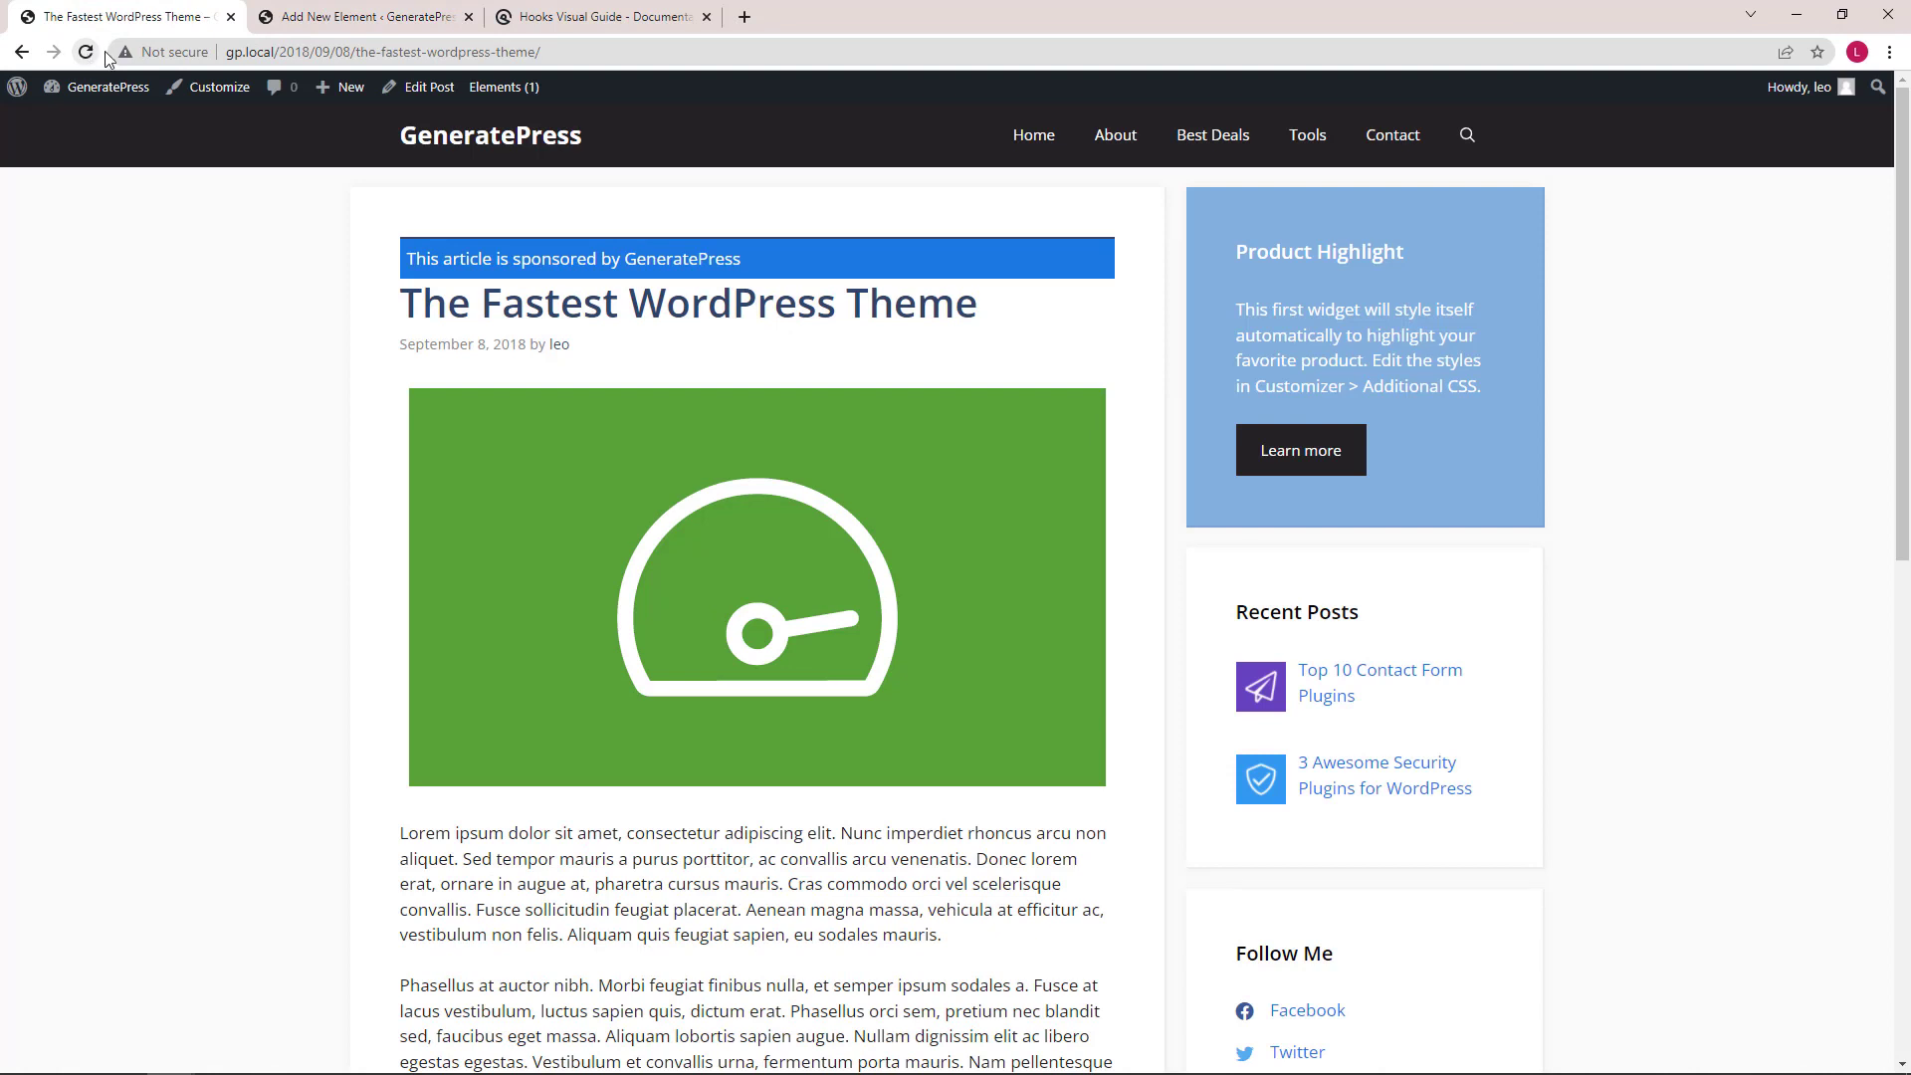
{"action": "left_click", "coordinate": [269, 18]}
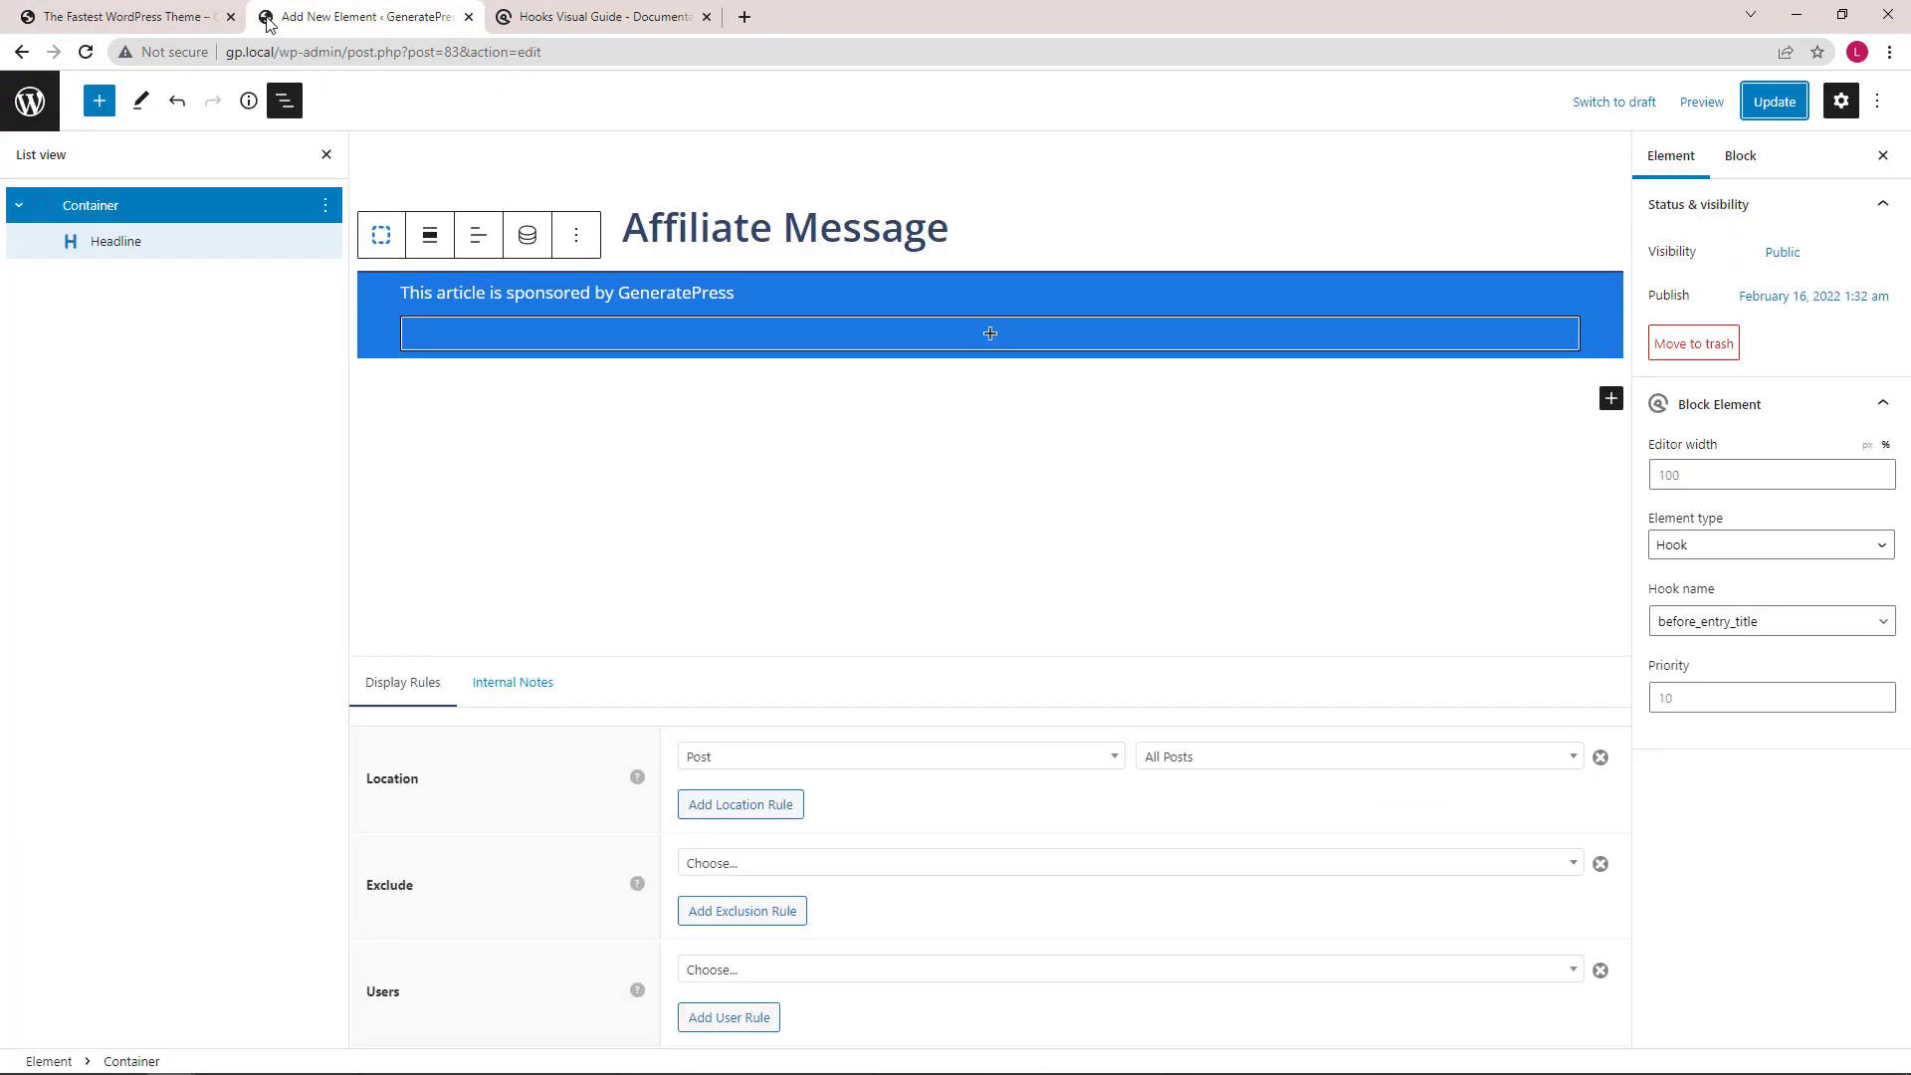
Save the element on the after_entry_title hook and reload the live post to check the bar
{"action": "left_click", "coordinate": [1710, 622]}
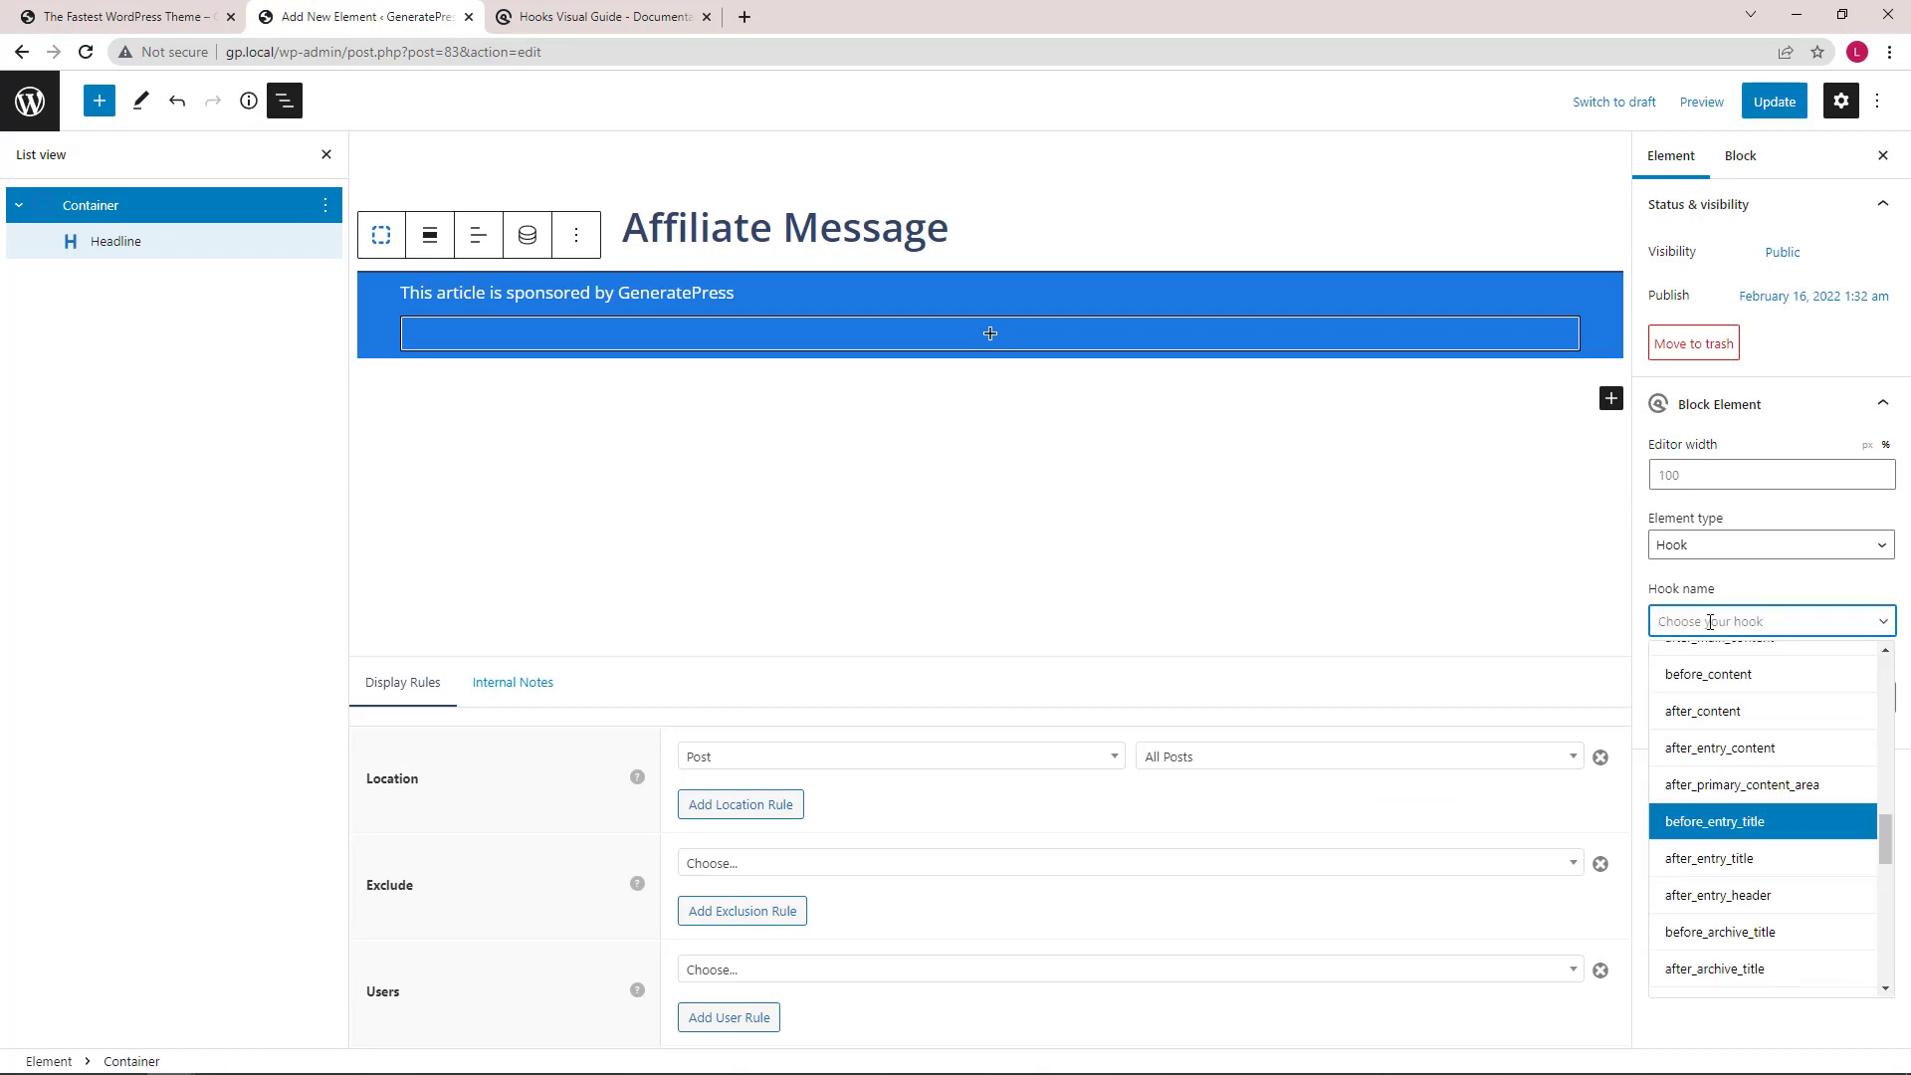
{"action": "left_click", "coordinate": [1709, 859]}
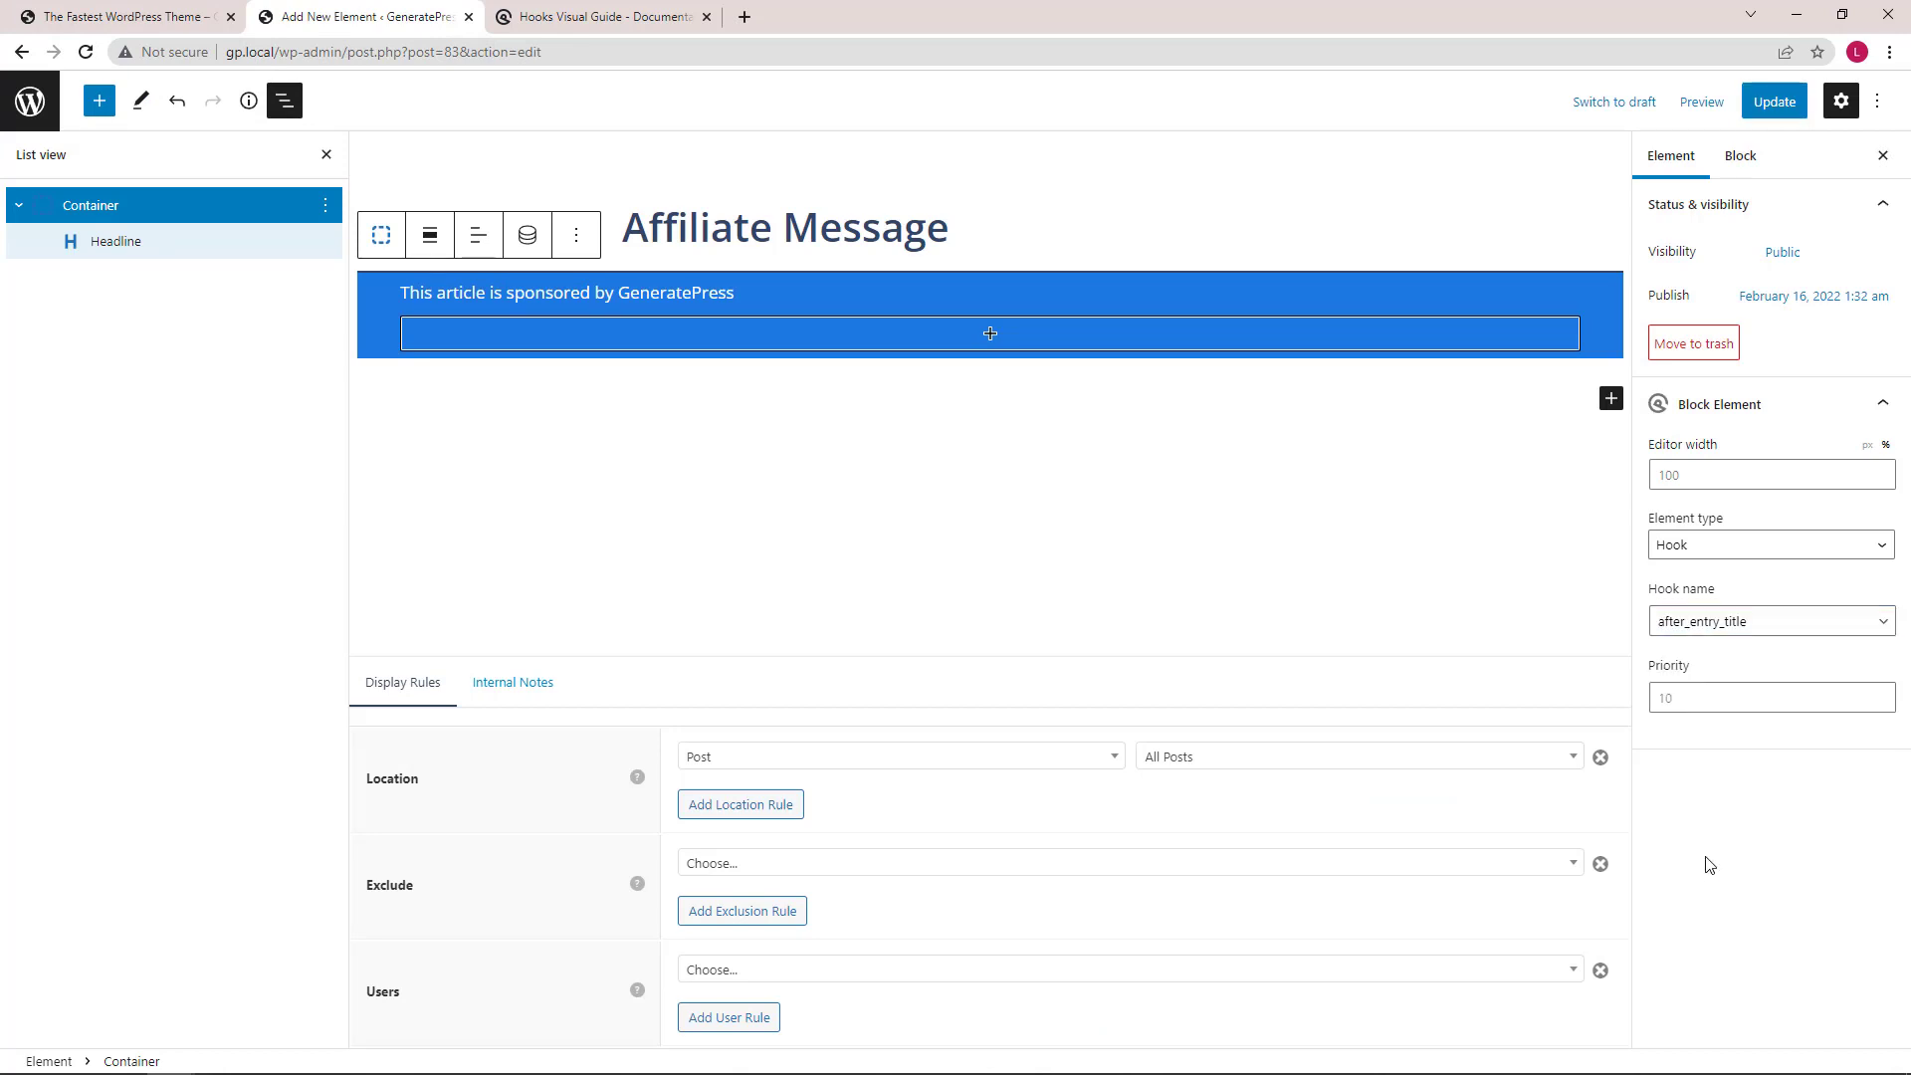
{"action": "left_click", "coordinate": [1775, 102]}
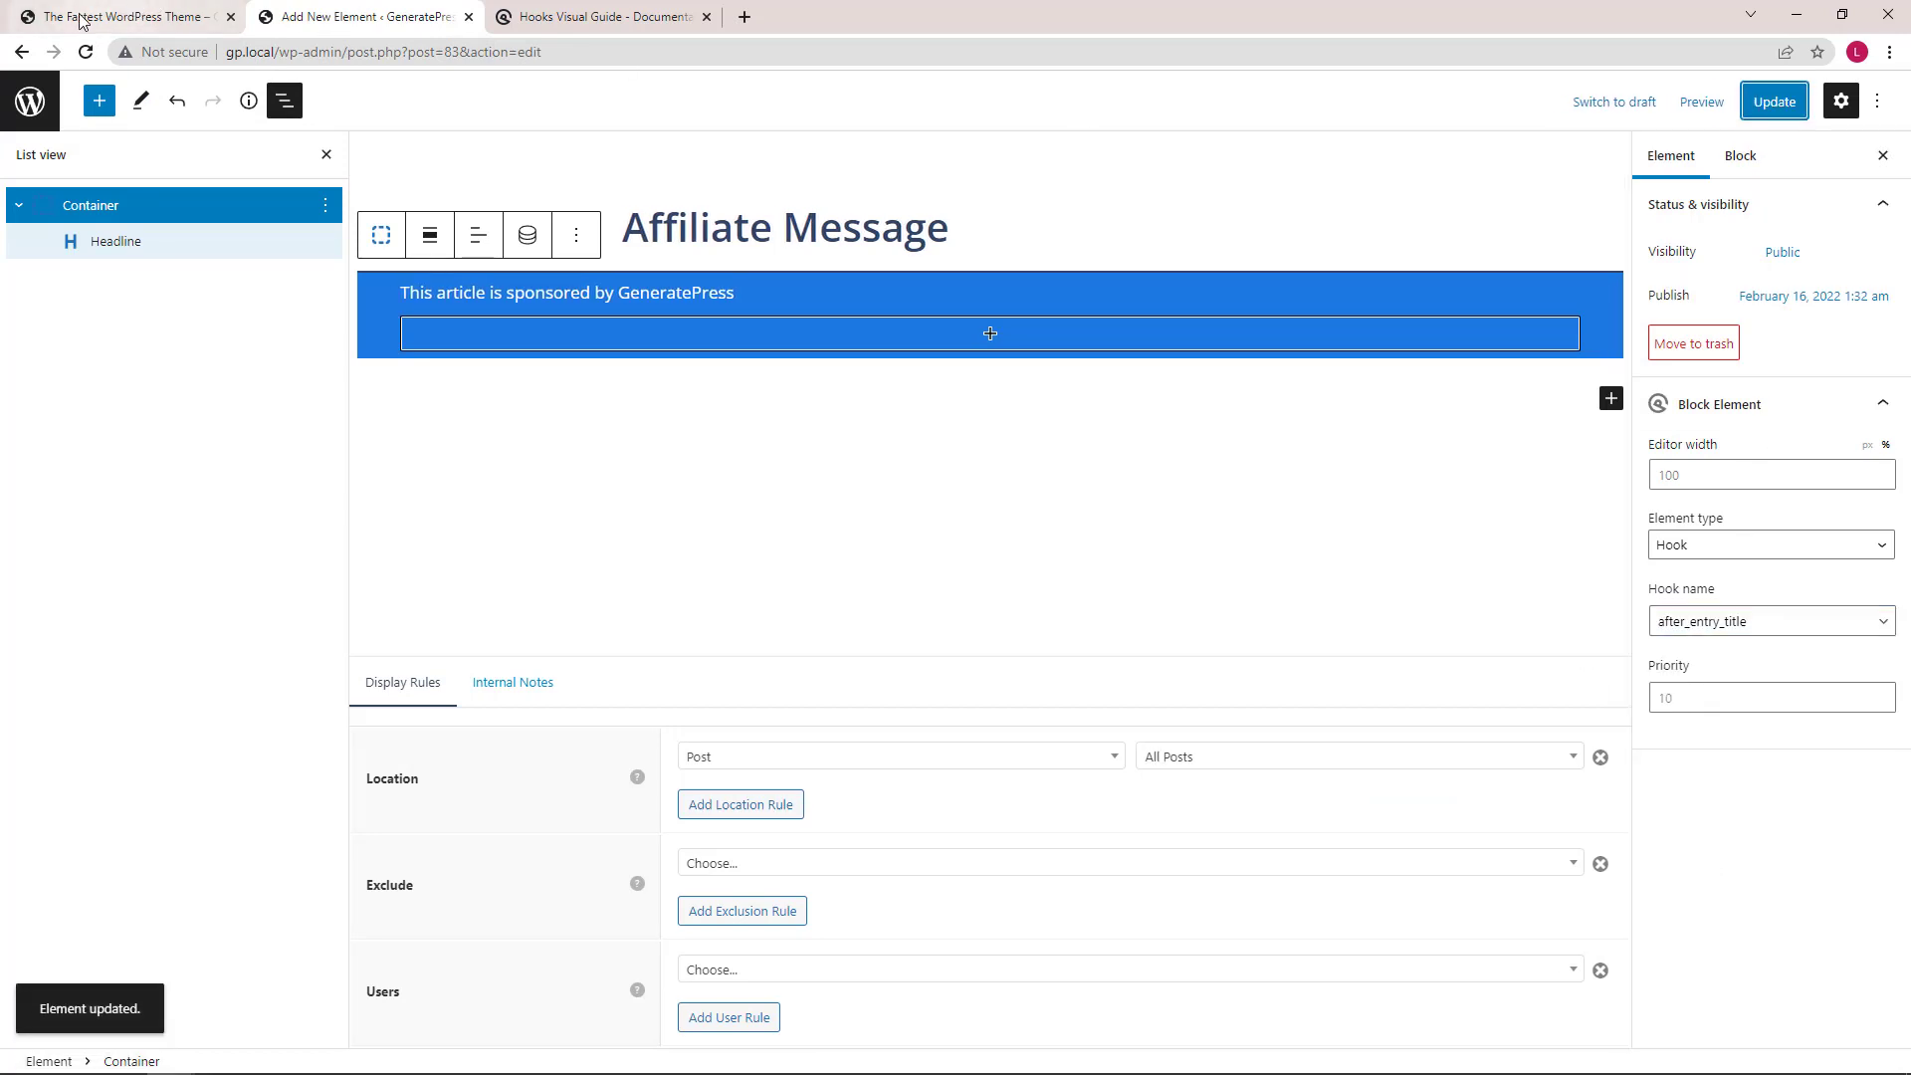
{"action": "left_click", "coordinate": [64, 20]}
{"action": "left_click", "coordinate": [87, 52]}
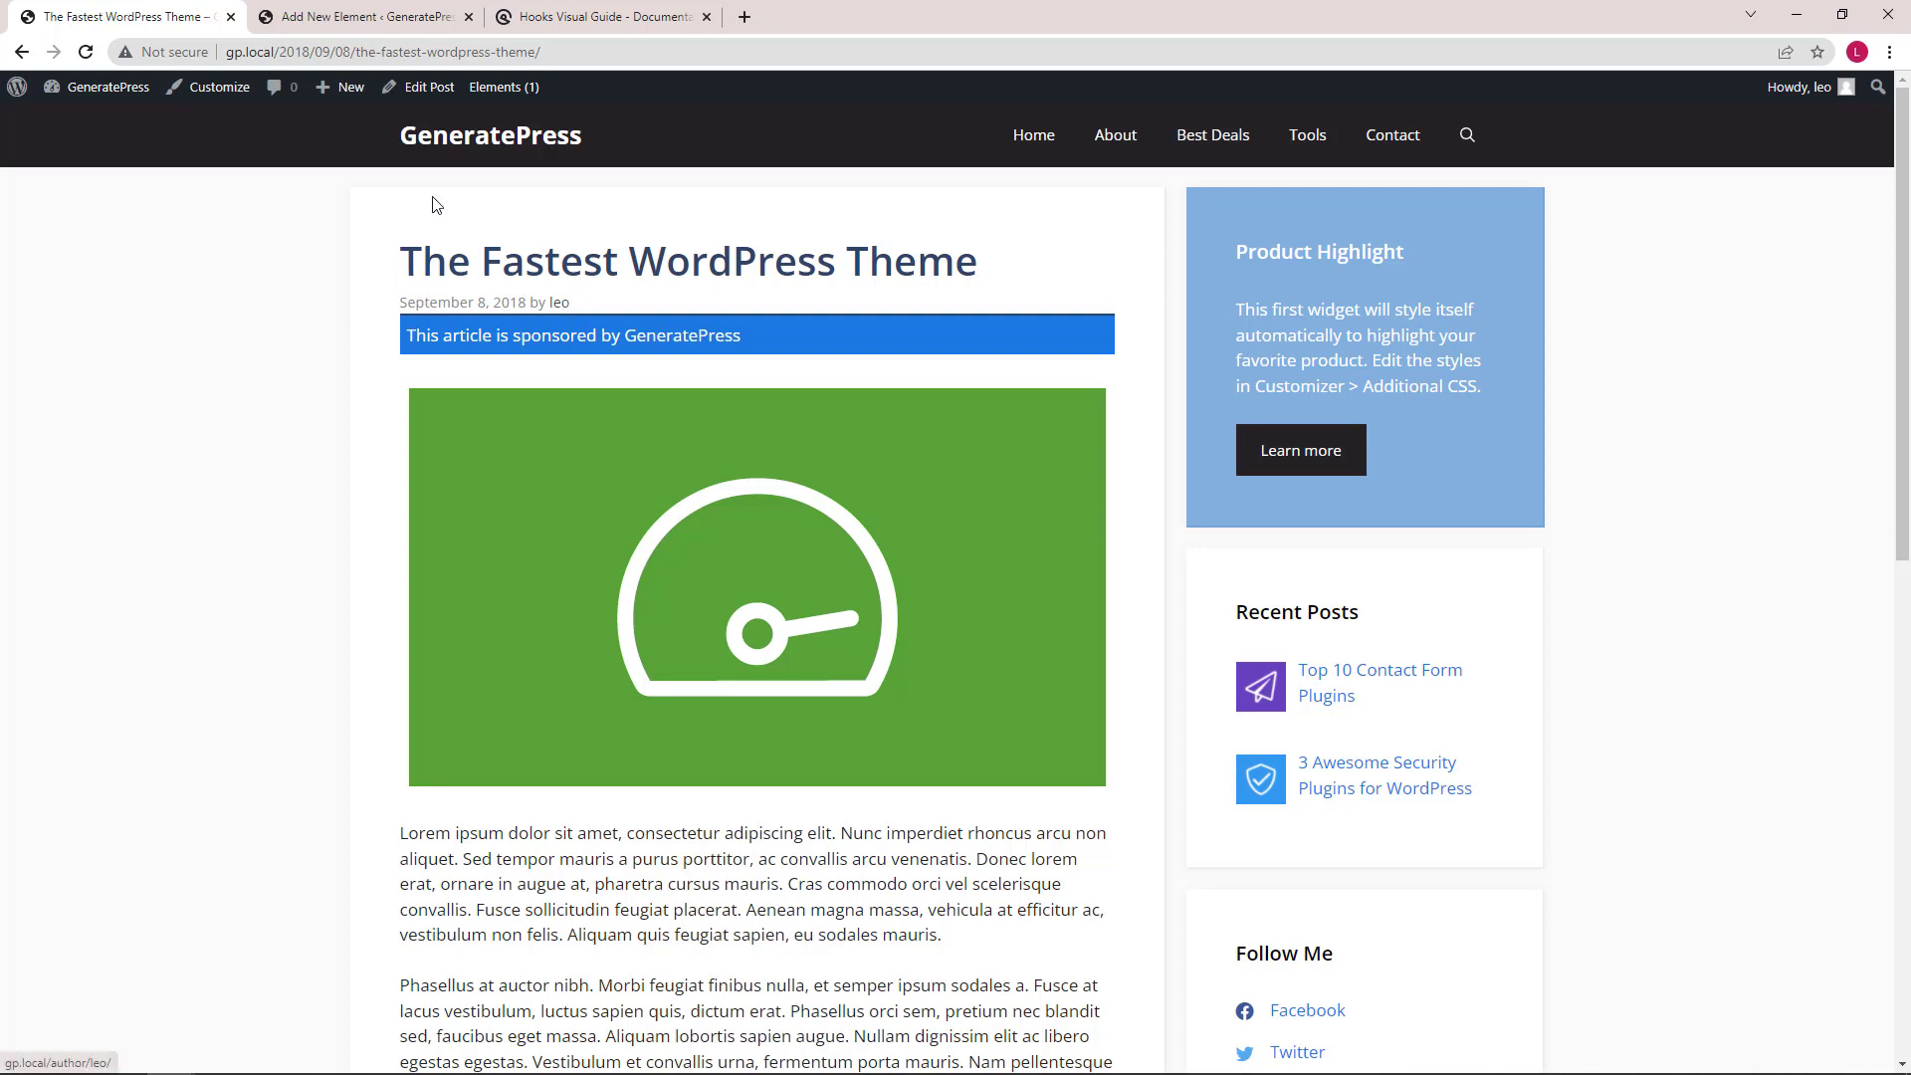
{"action": "left_click", "coordinate": [353, 17]}
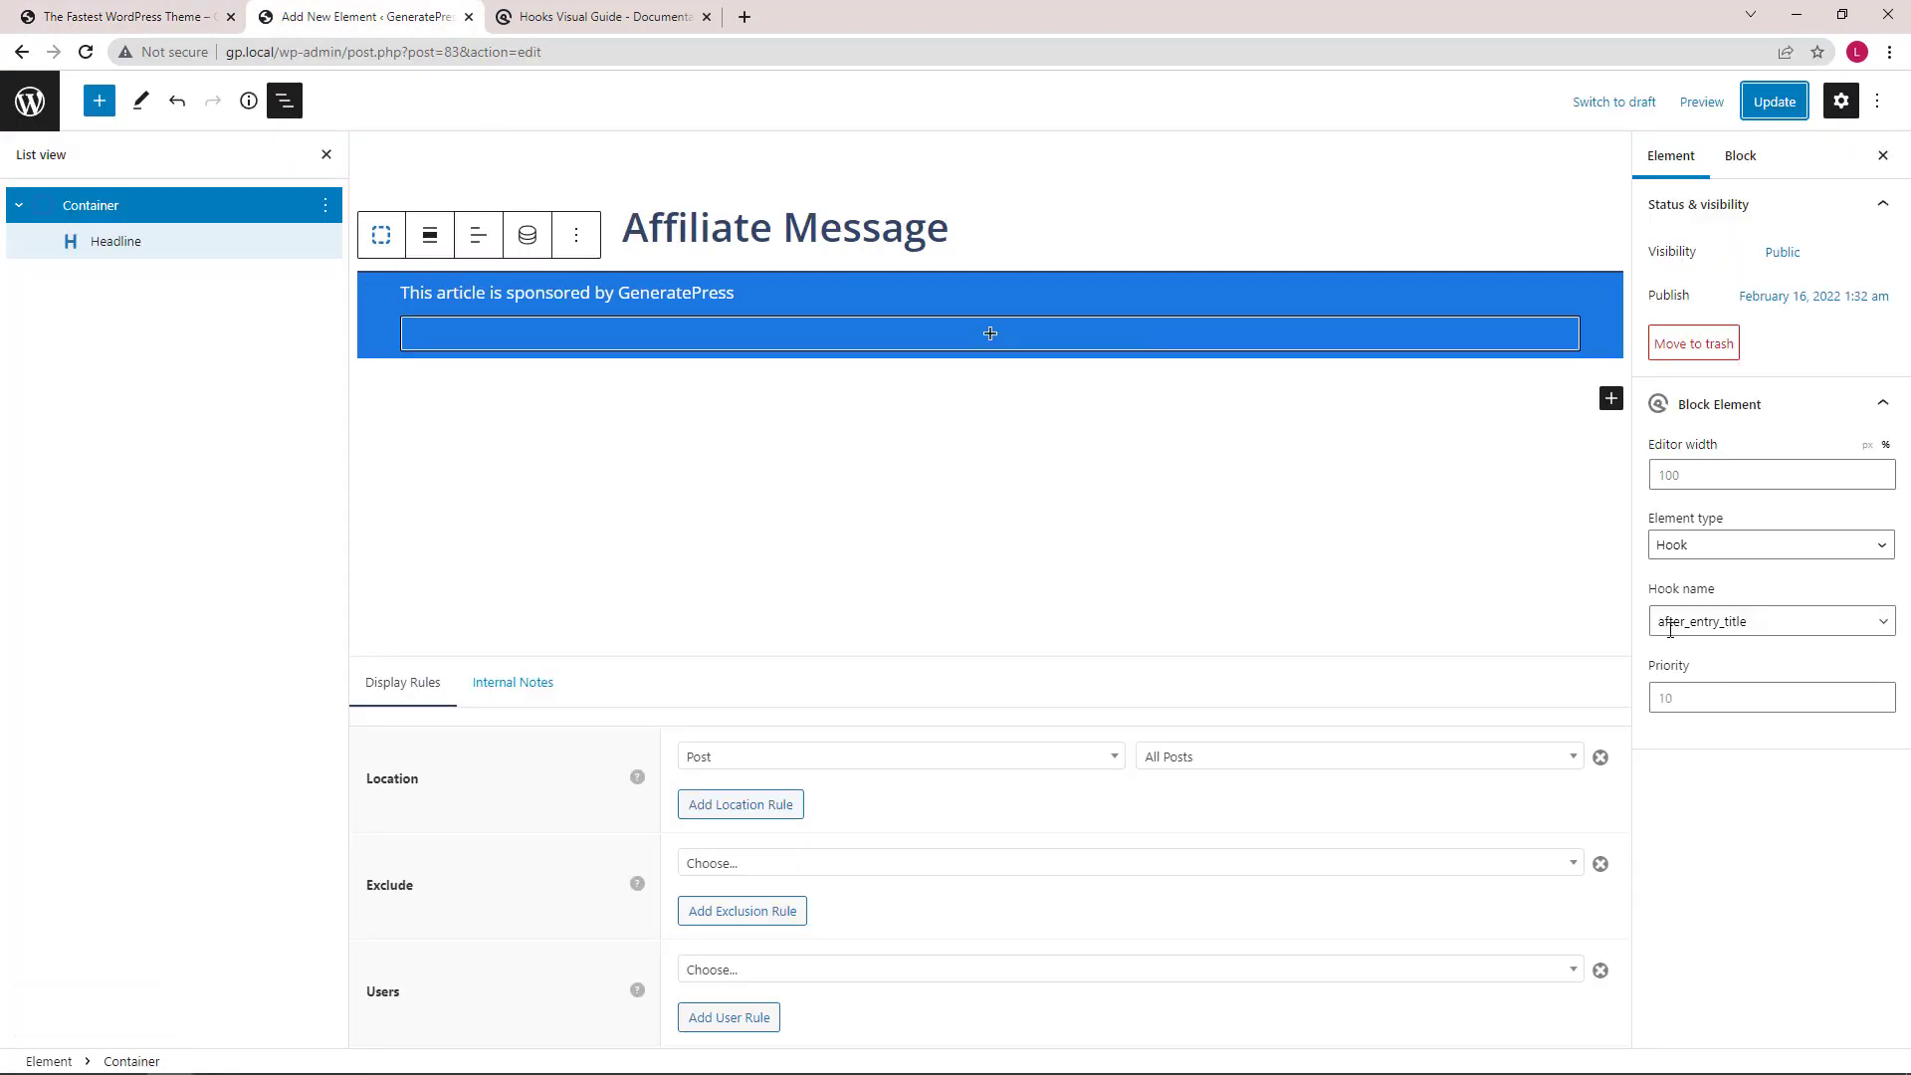
Save the element with hook priority 5 and reload the post to check the bar's placement
{"action": "left_click", "coordinate": [1691, 700]}
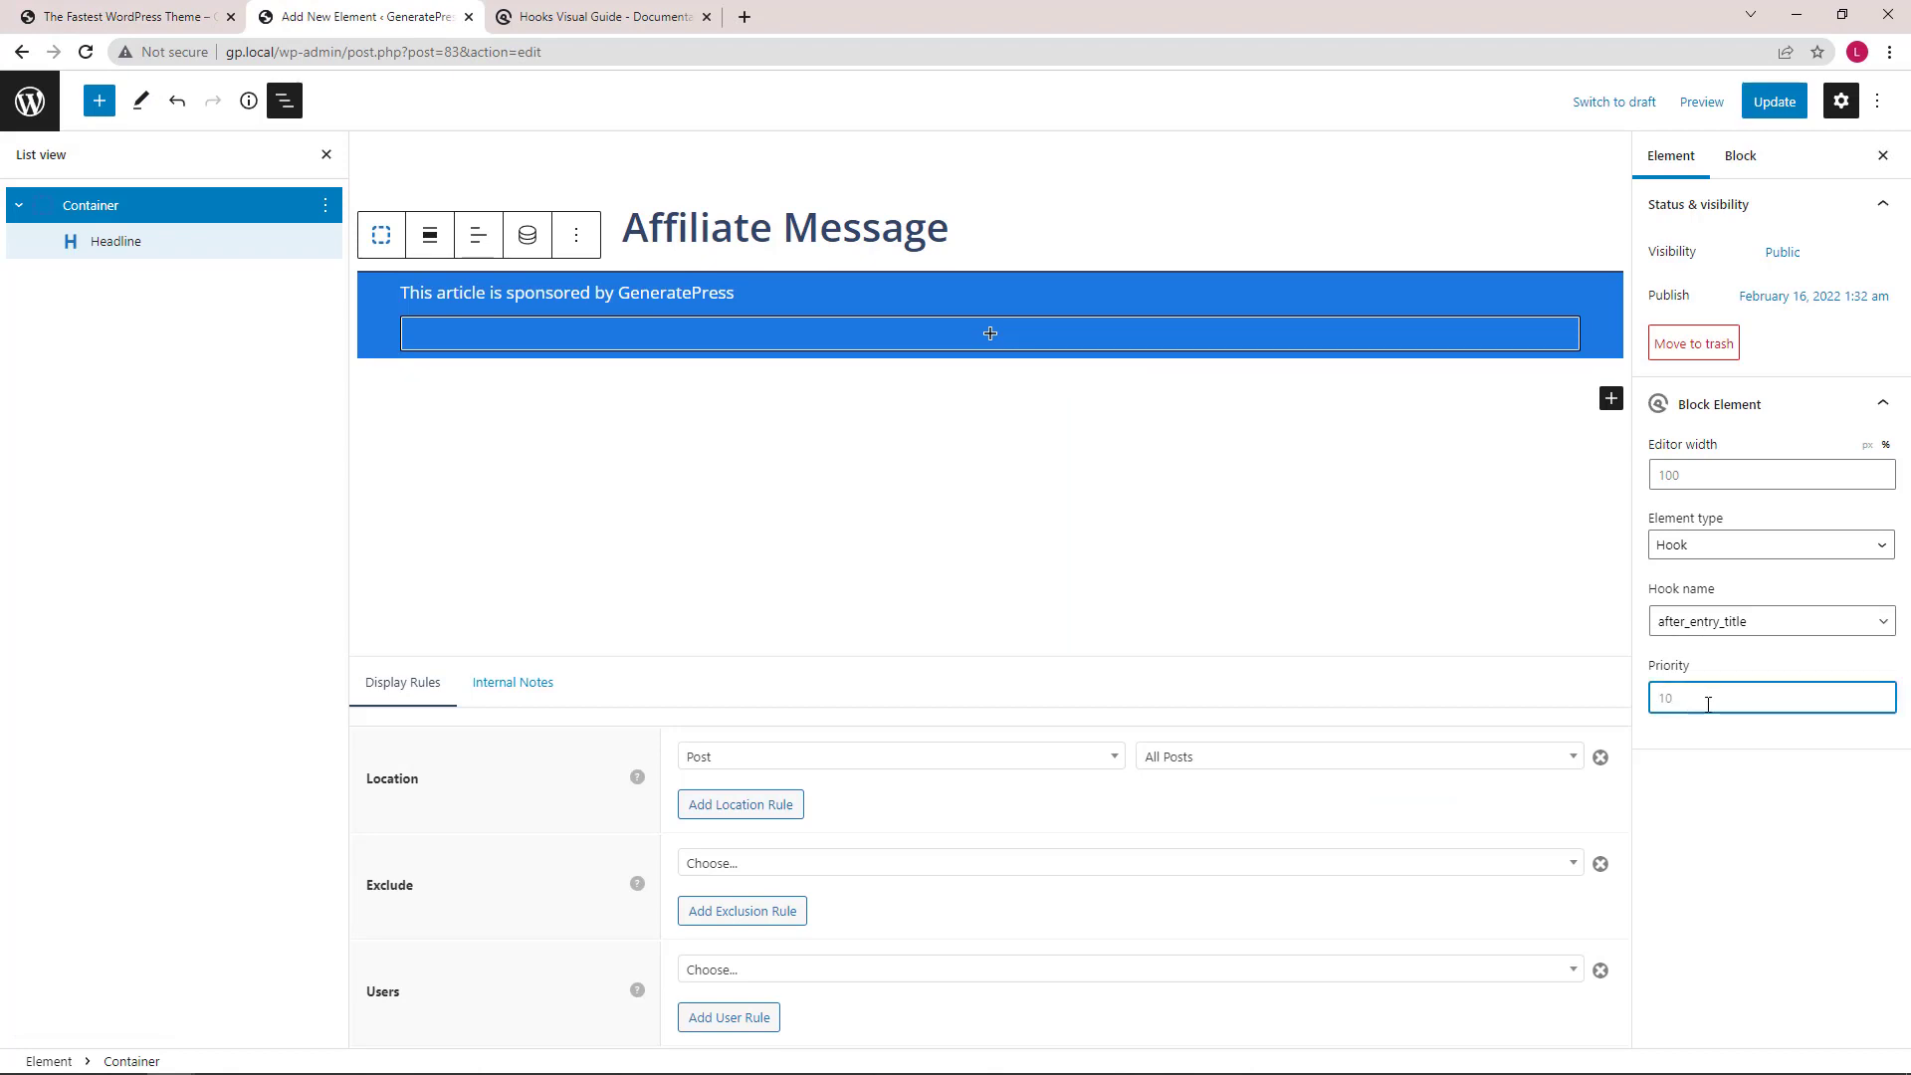
{"action": "type", "text": "5"}
{"action": "left_click", "coordinate": [1773, 102]}
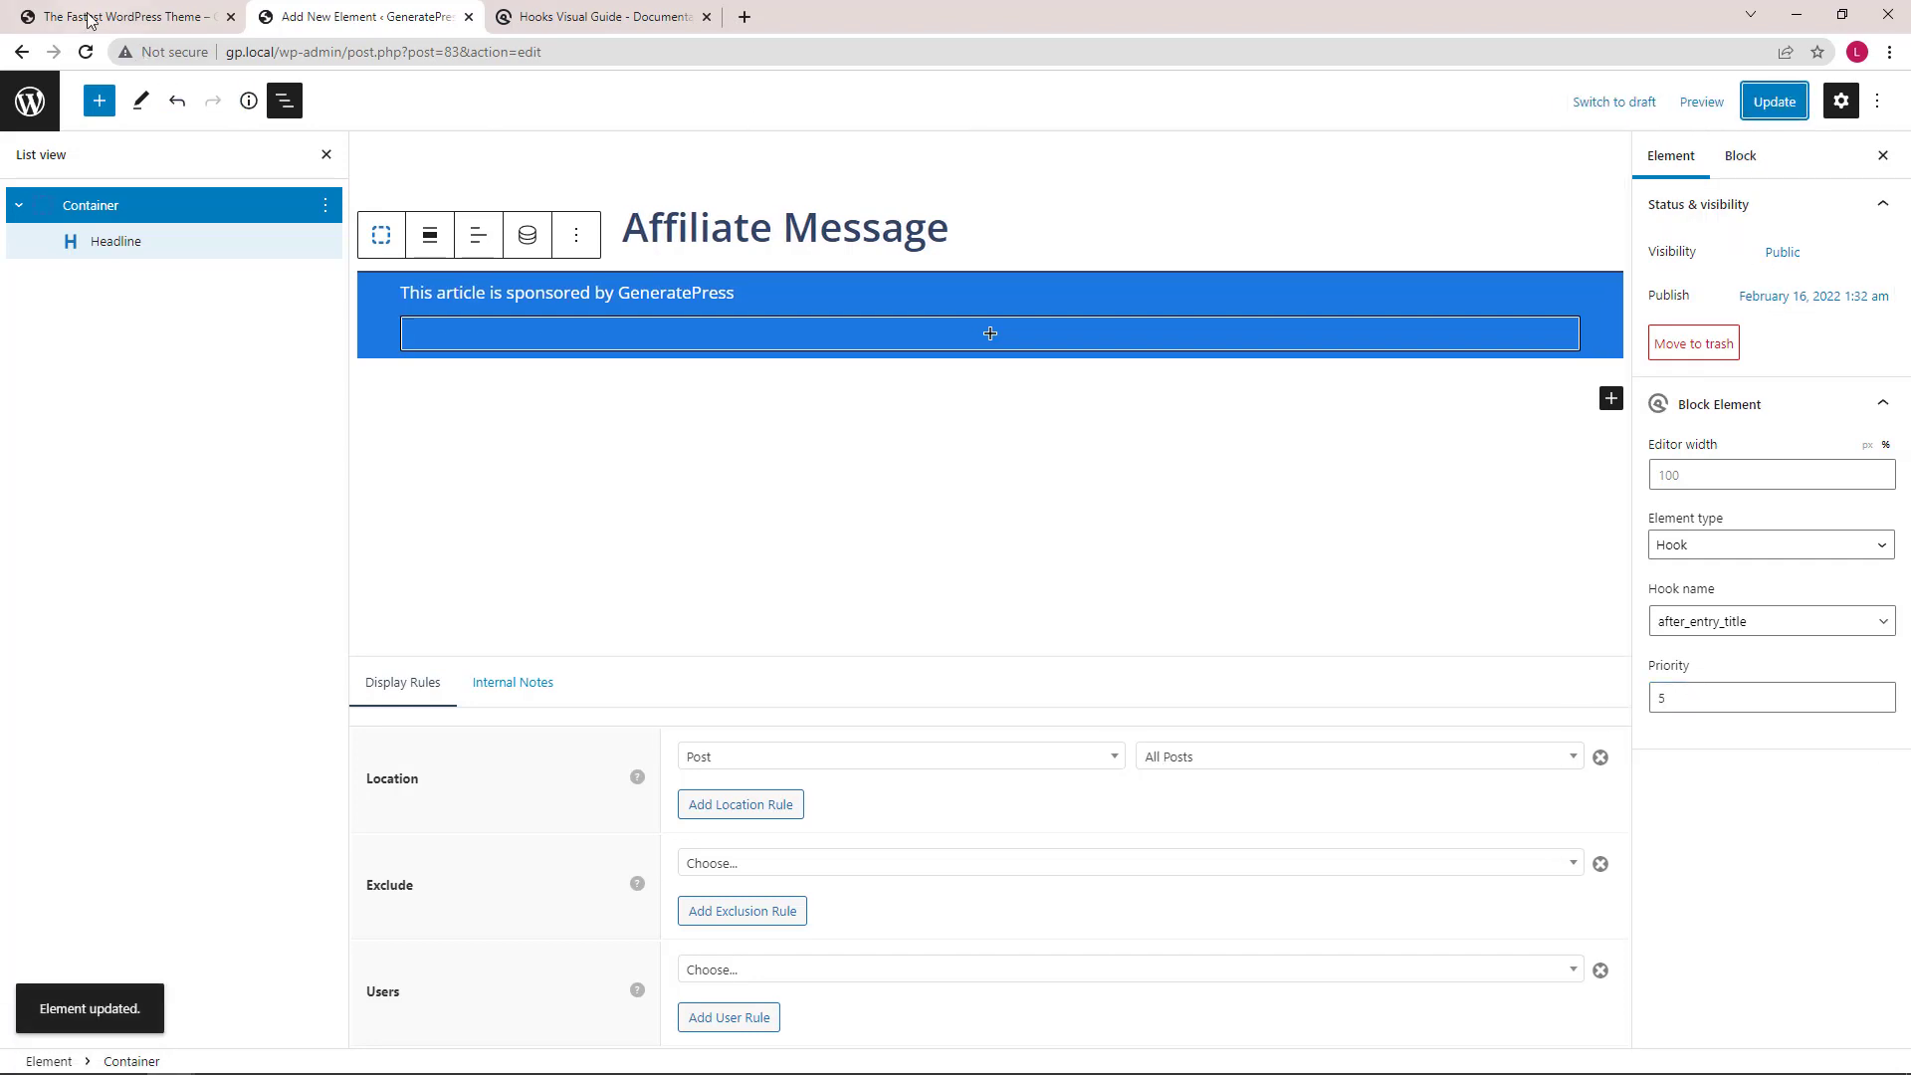
{"action": "left_click", "coordinate": [120, 17]}
{"action": "left_click", "coordinate": [86, 52]}
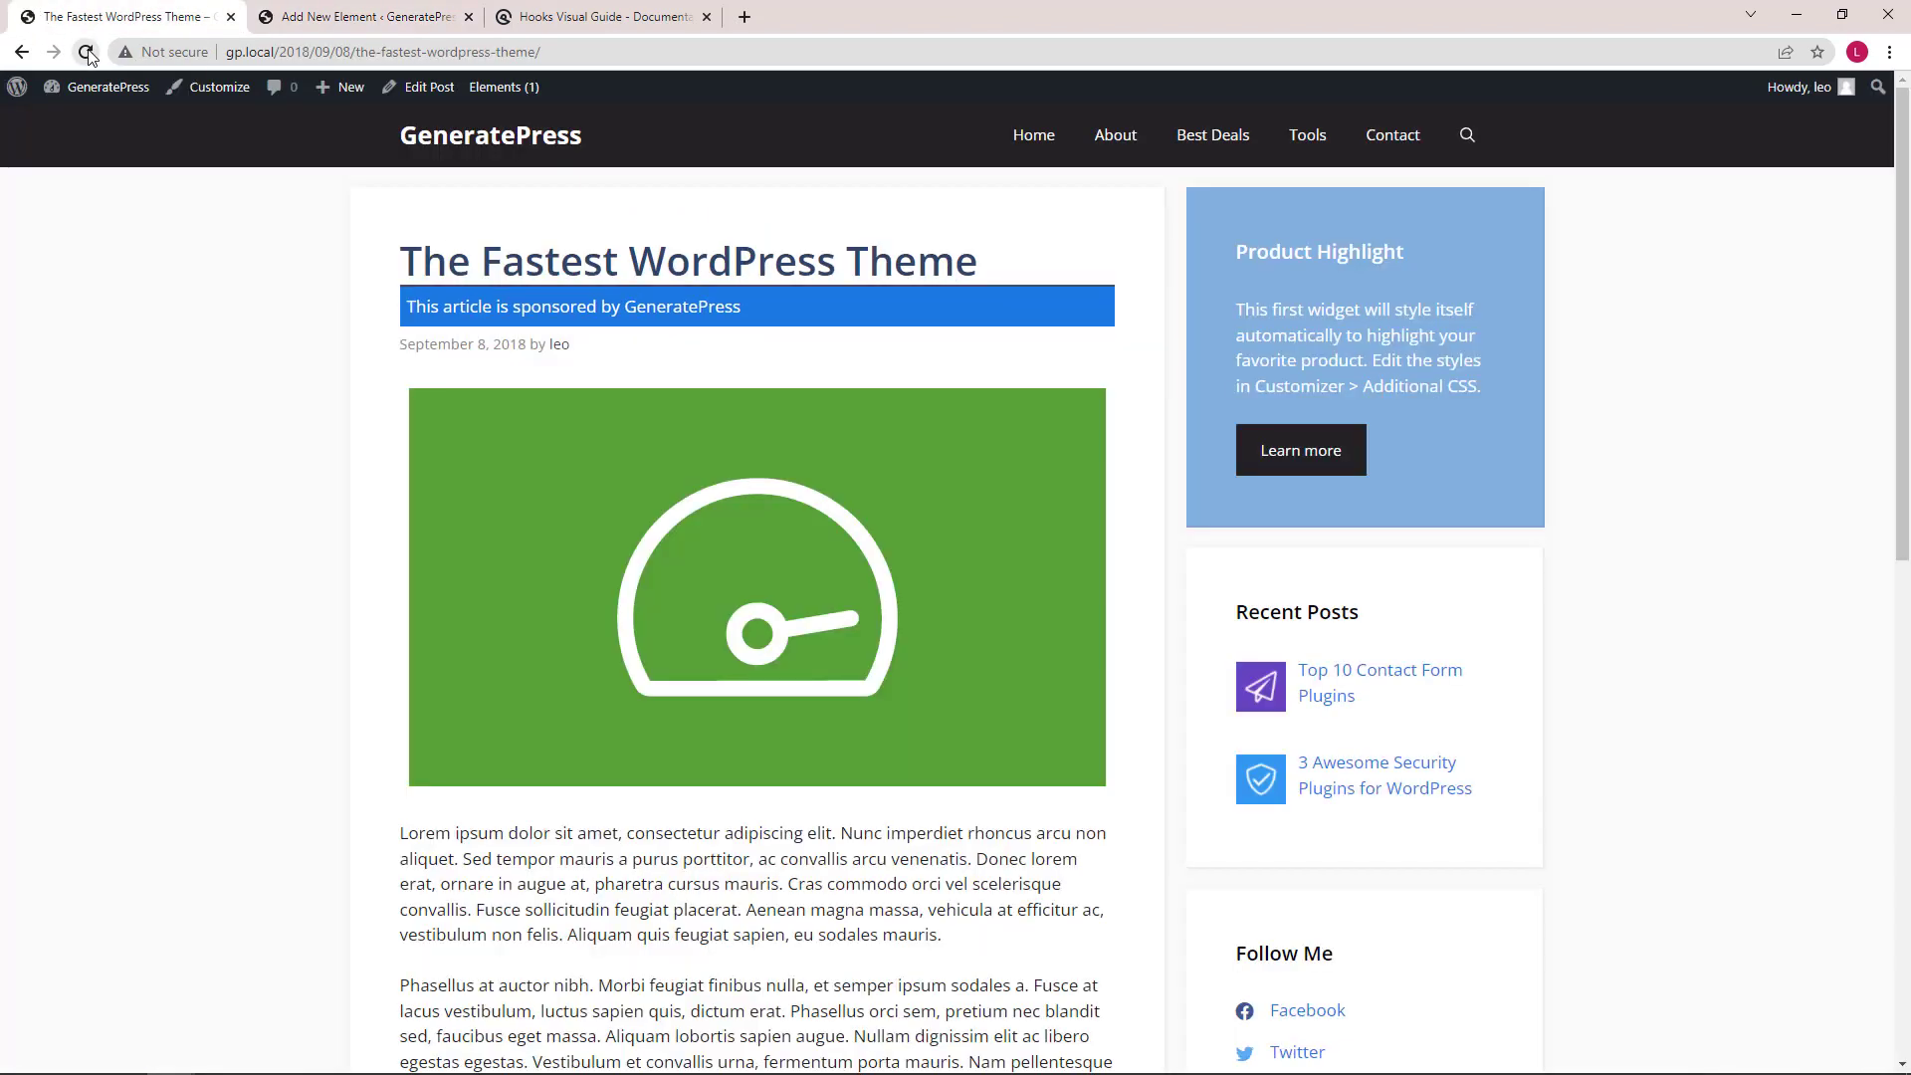
{"action": "left_click", "coordinate": [267, 20]}
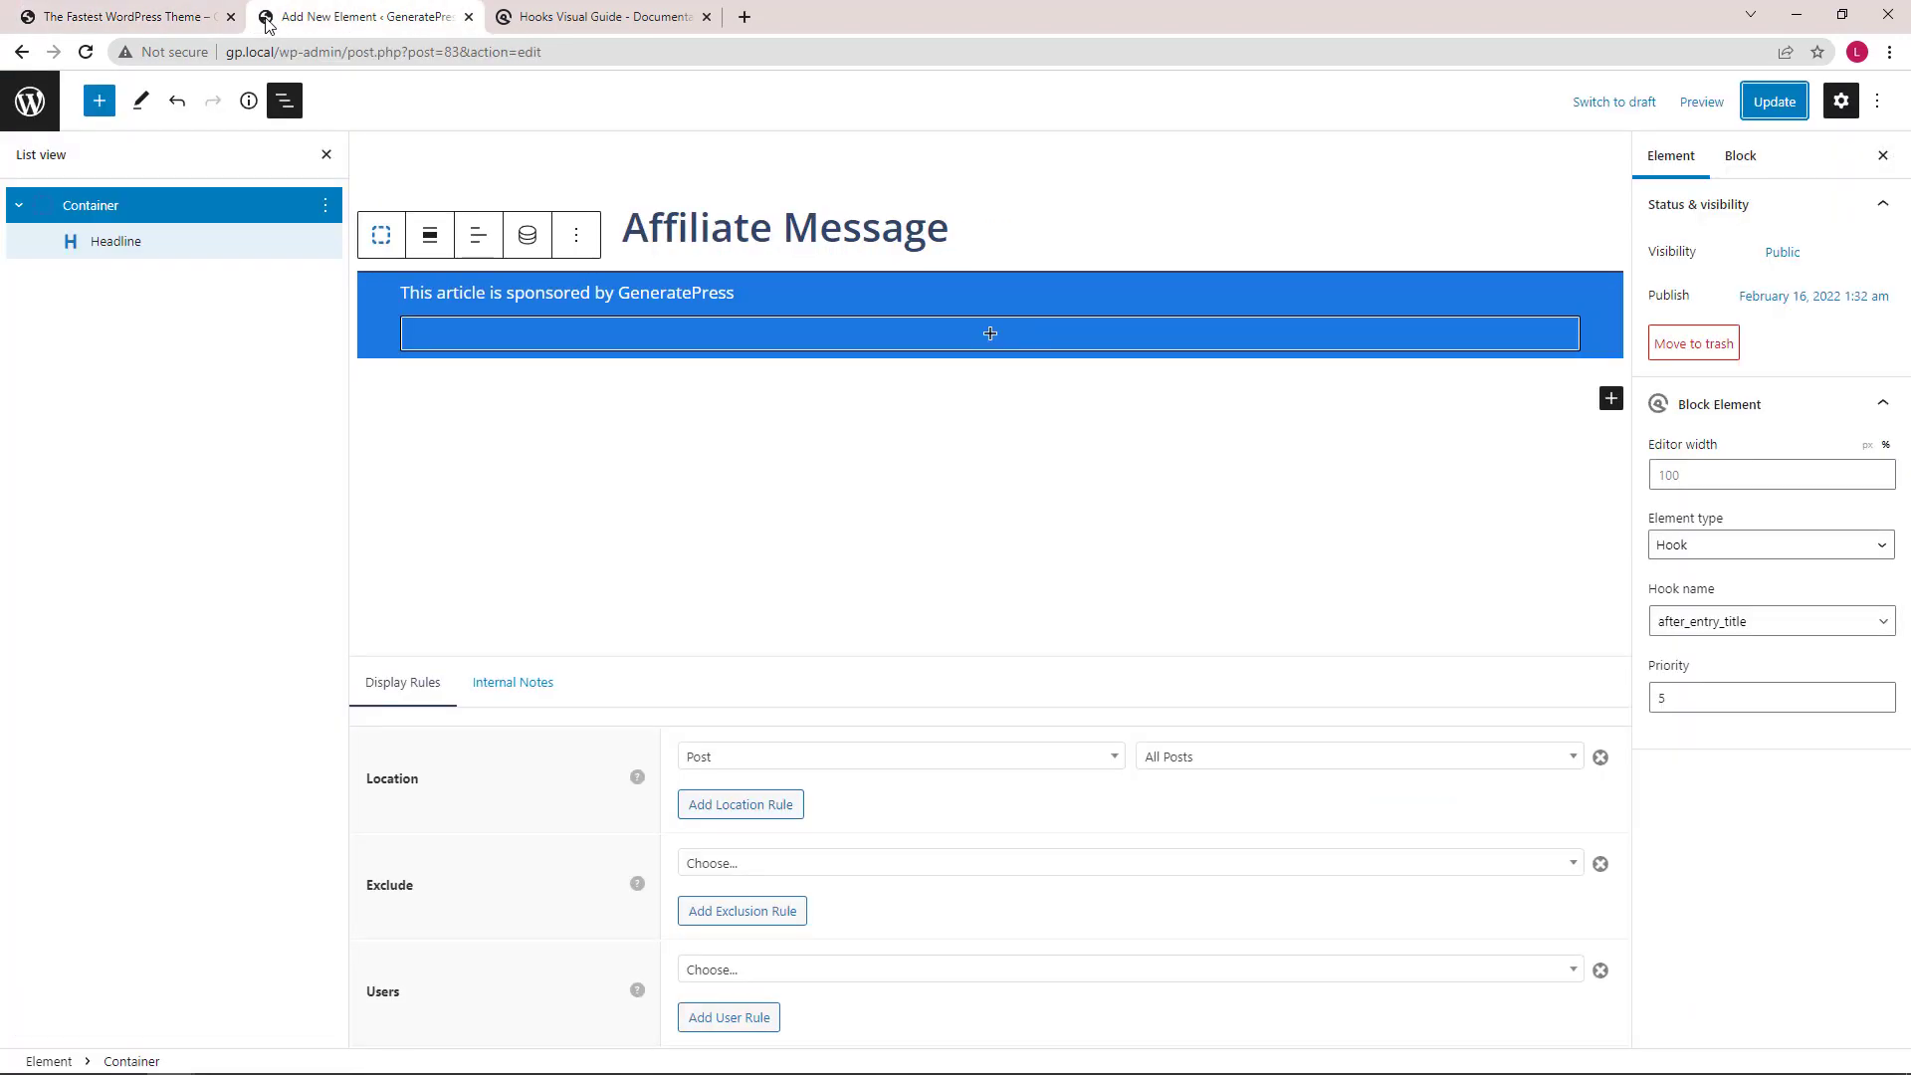
Save the element on the after_entry_header hook with the Priority field cleared to default
{"action": "left_click", "coordinate": [1711, 618]}
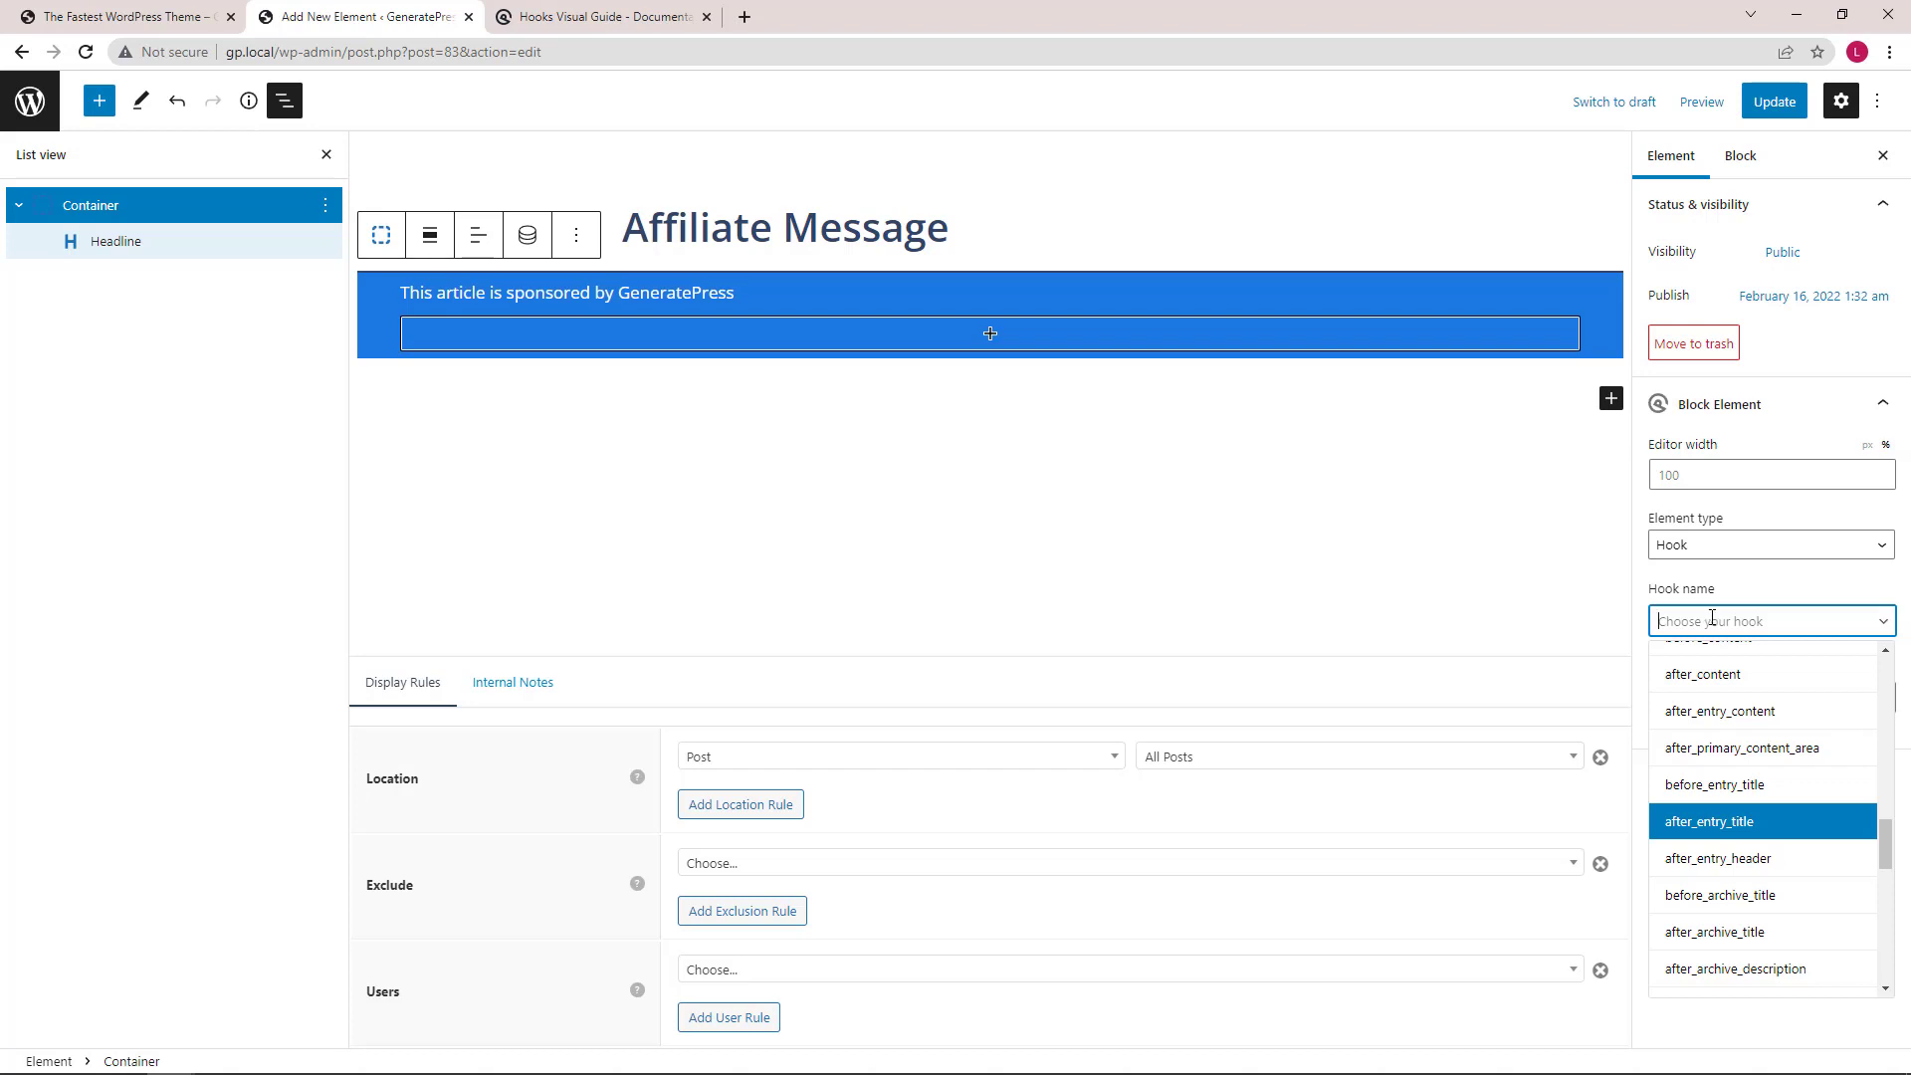
{"action": "left_click", "coordinate": [1719, 858]}
{"action": "double_click", "coordinate": [1675, 698]}
{"action": "type", "text": "5"}
{"action": "left_click_drag", "start_coordinate": [1675, 698], "coordinate": [1572, 705]}
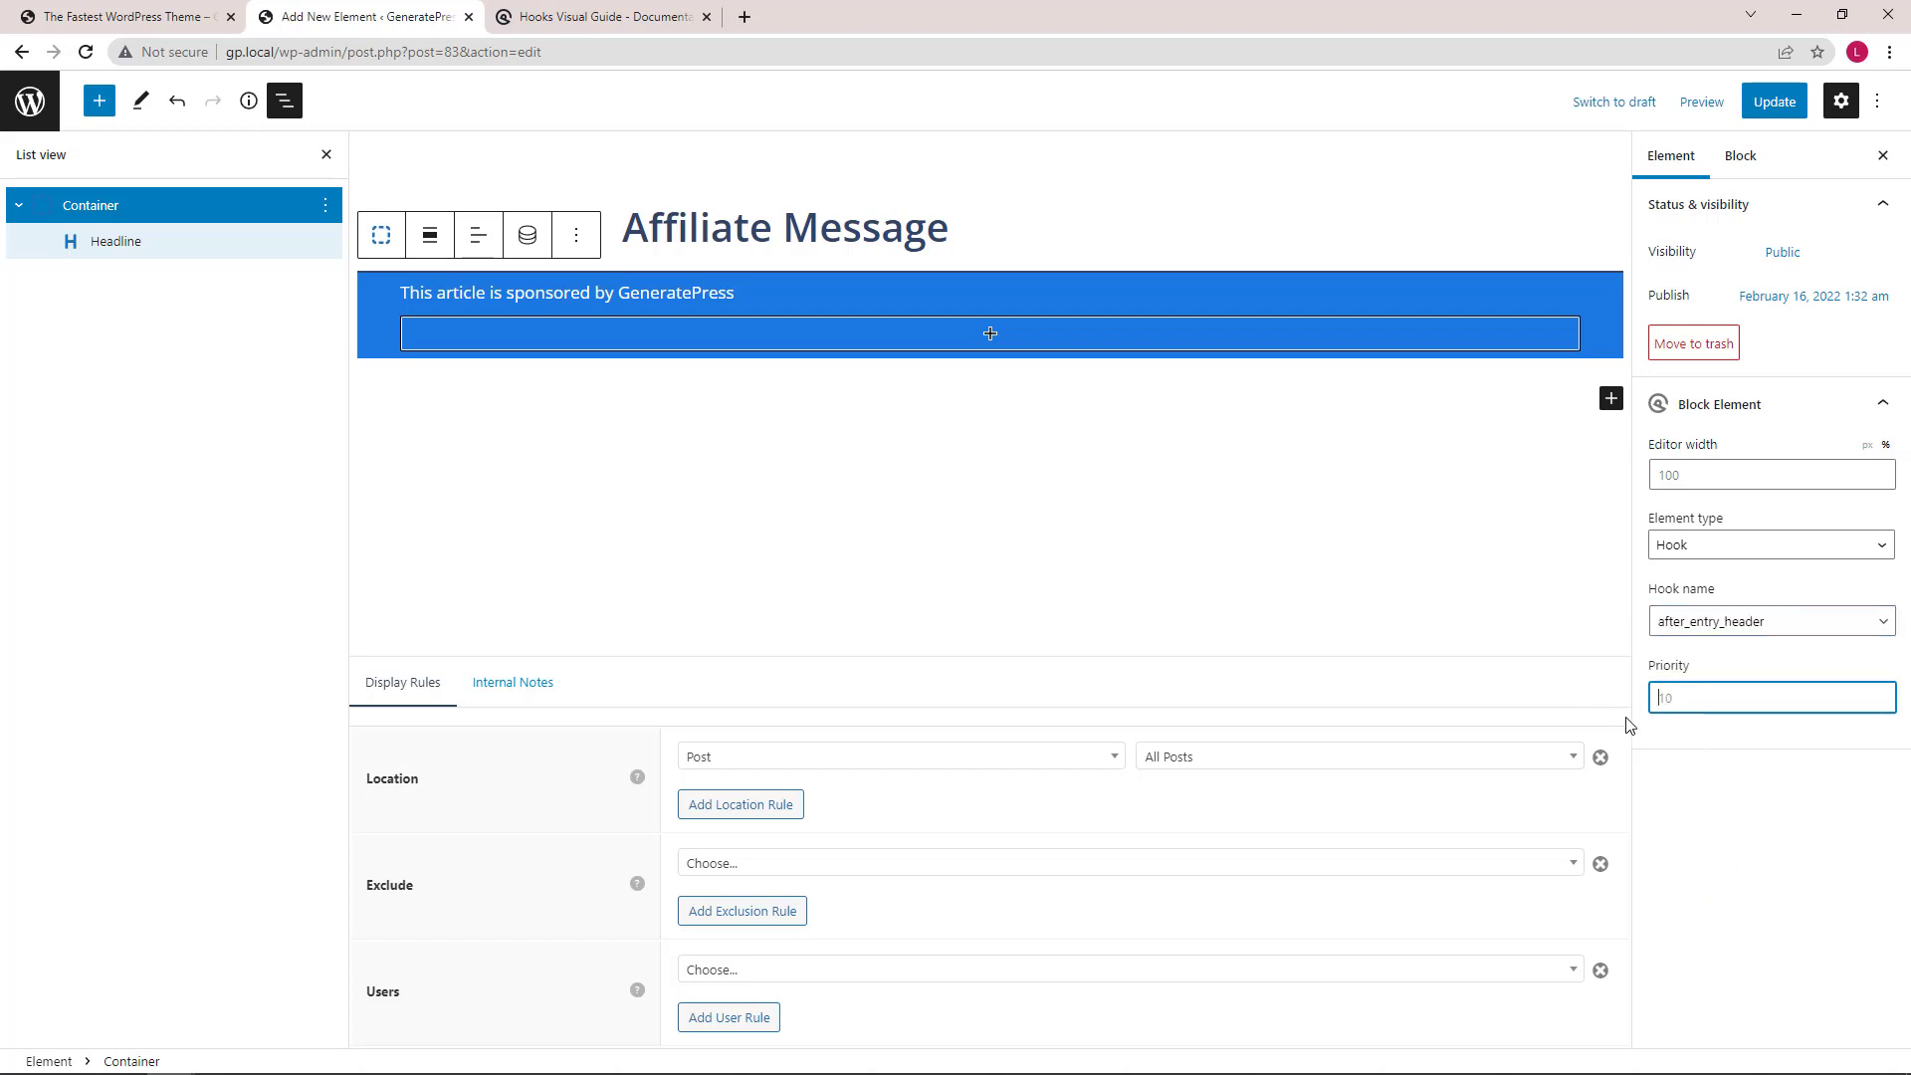
{"action": "key", "text": "BackSpace"}
{"action": "left_click", "coordinate": [1752, 112]}
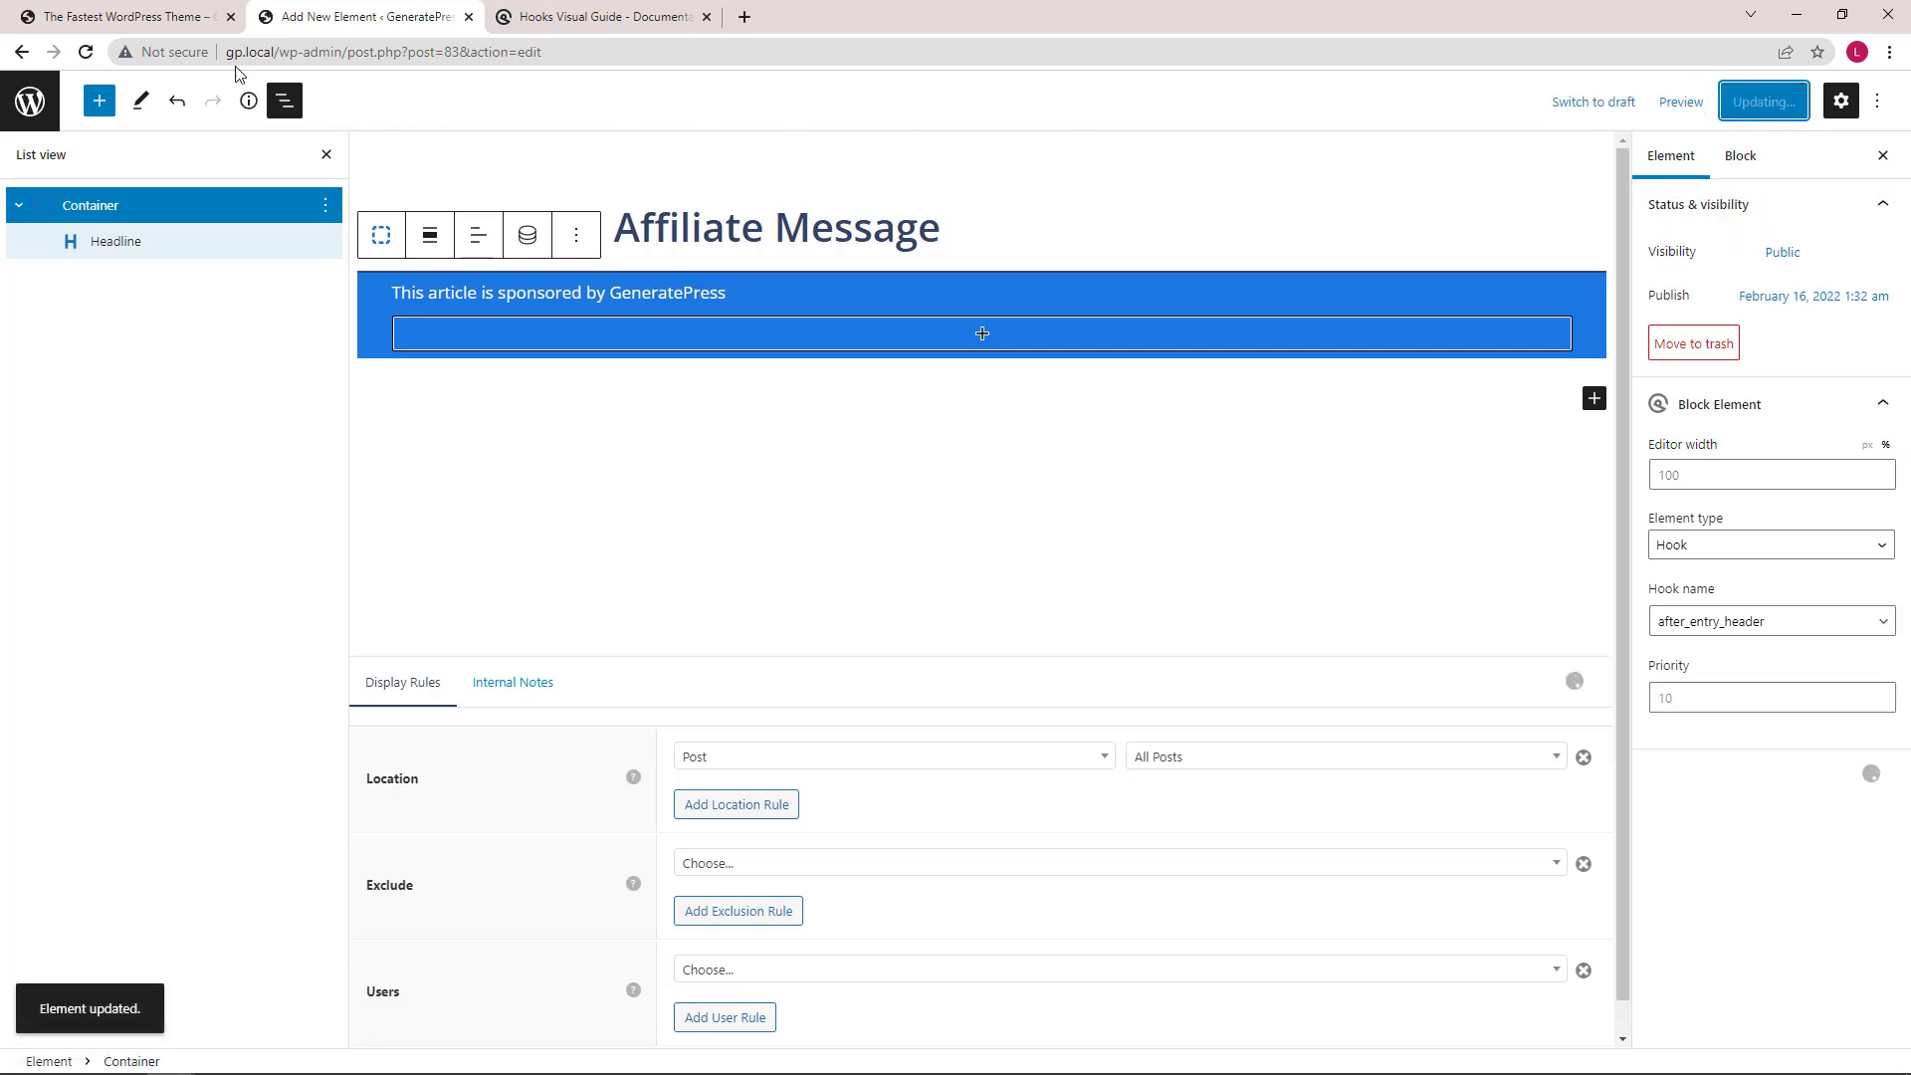
Reload the live post to verify the sponsor bar now sits below the date line
{"action": "left_click", "coordinate": [159, 22]}
{"action": "left_click", "coordinate": [86, 54]}
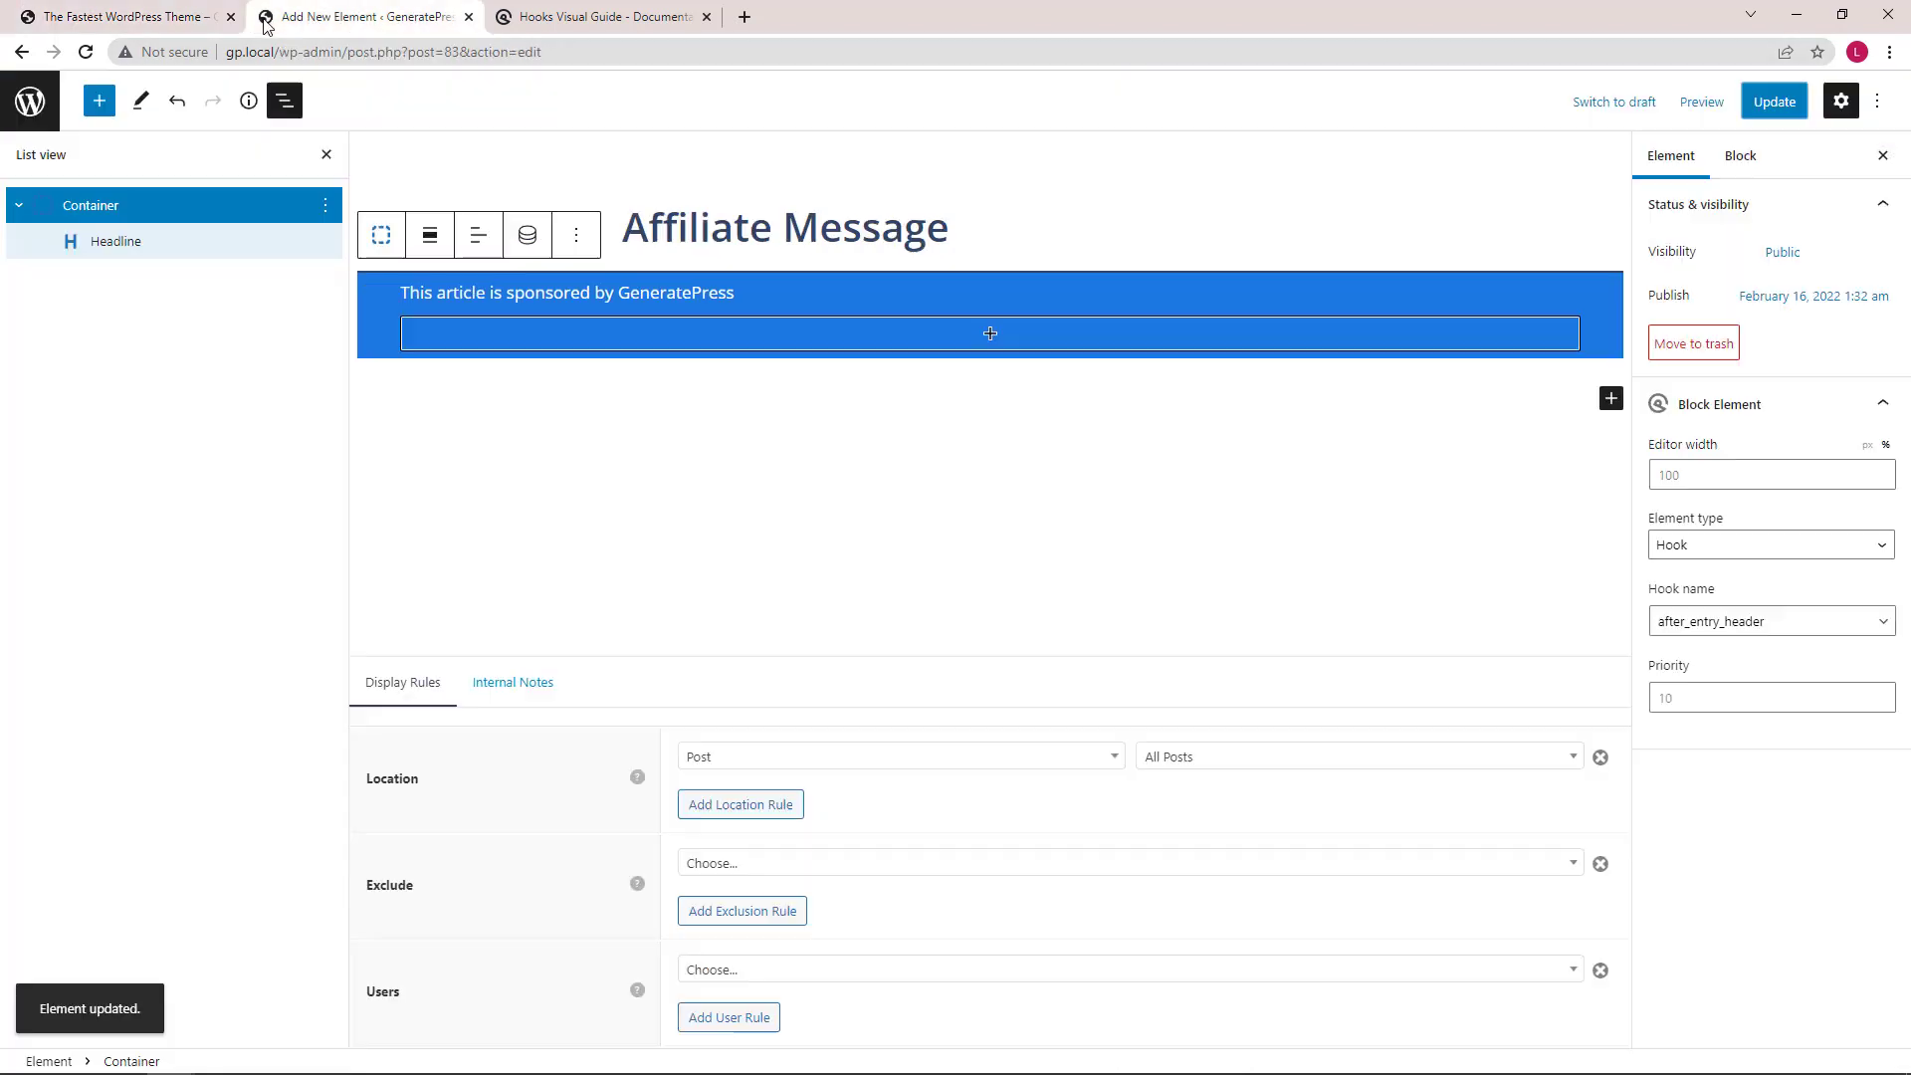
{"action": "left_click", "coordinate": [280, 18]}
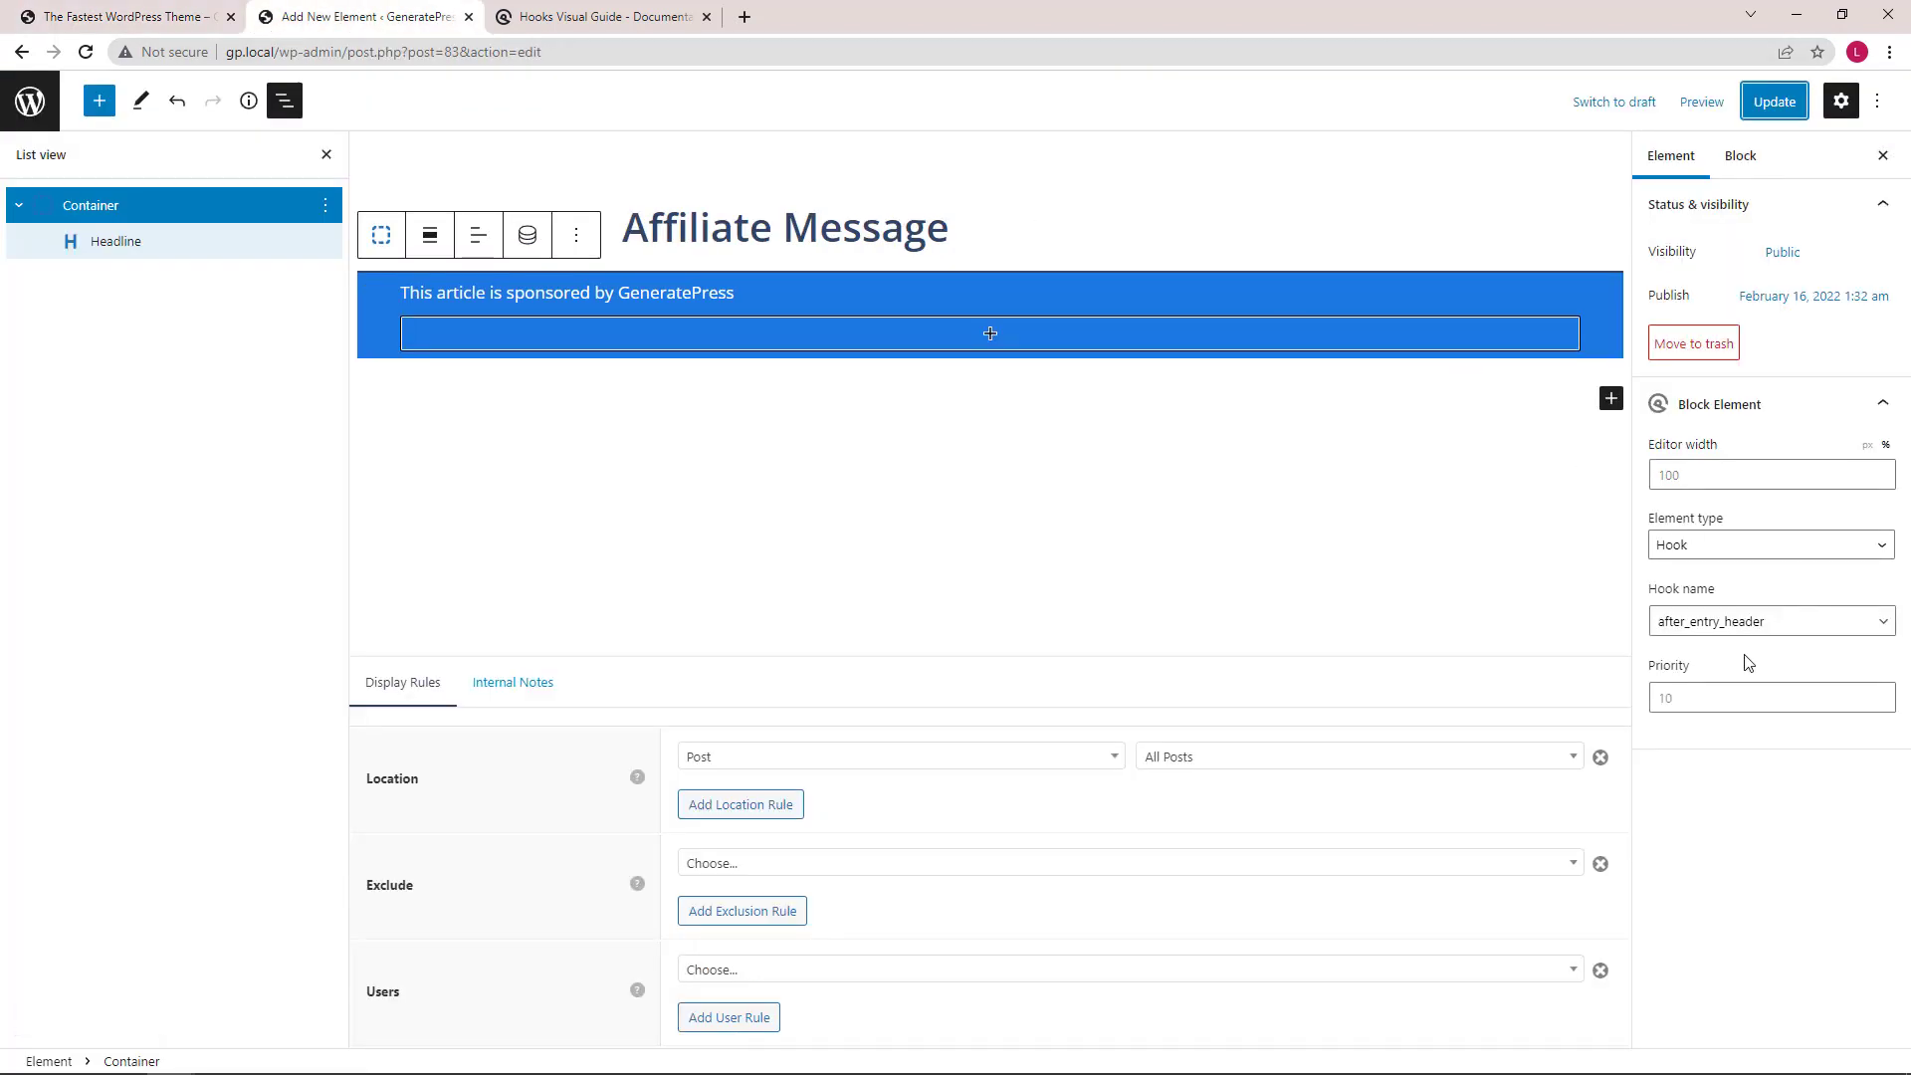
Save priority 15 and reload the post to confirm the bar appears below the featured image
{"action": "left_click", "coordinate": [1688, 698]}
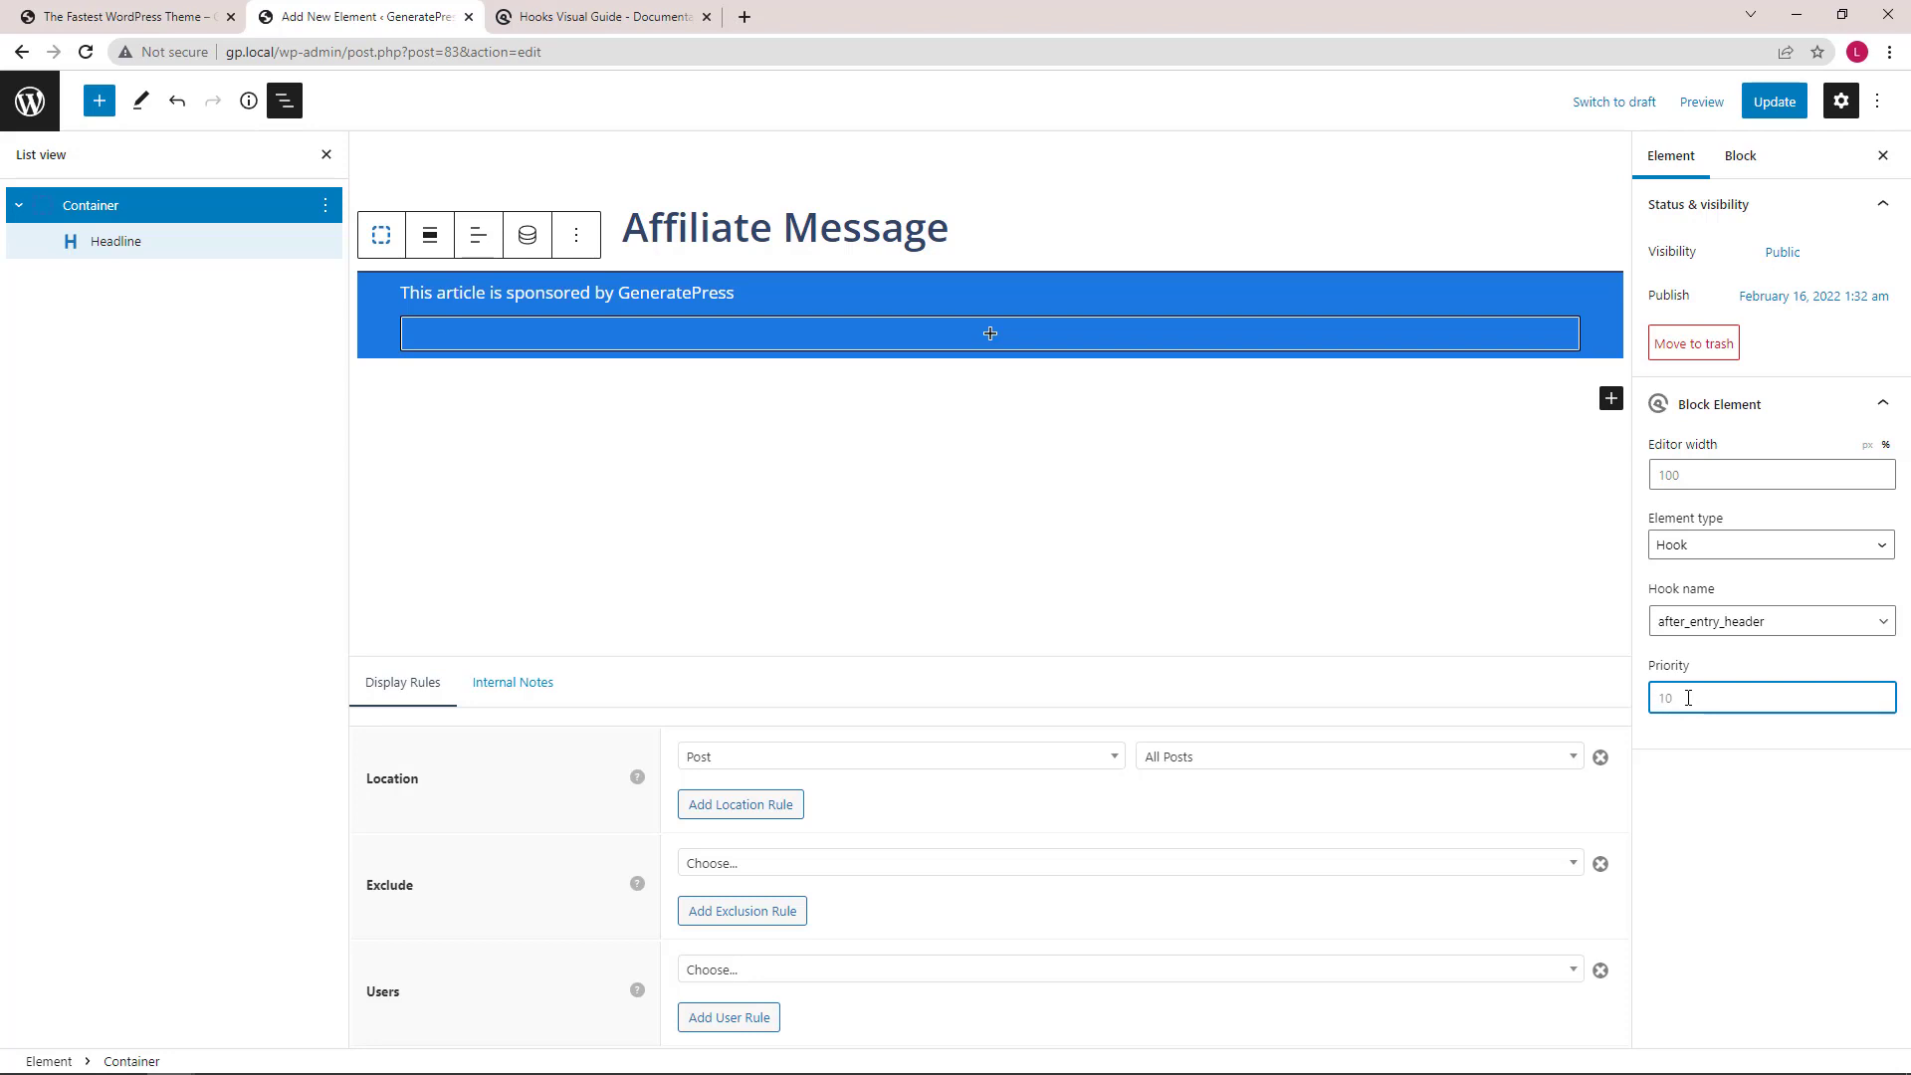
{"action": "type", "text": "15"}
{"action": "left_click", "coordinate": [1772, 102]}
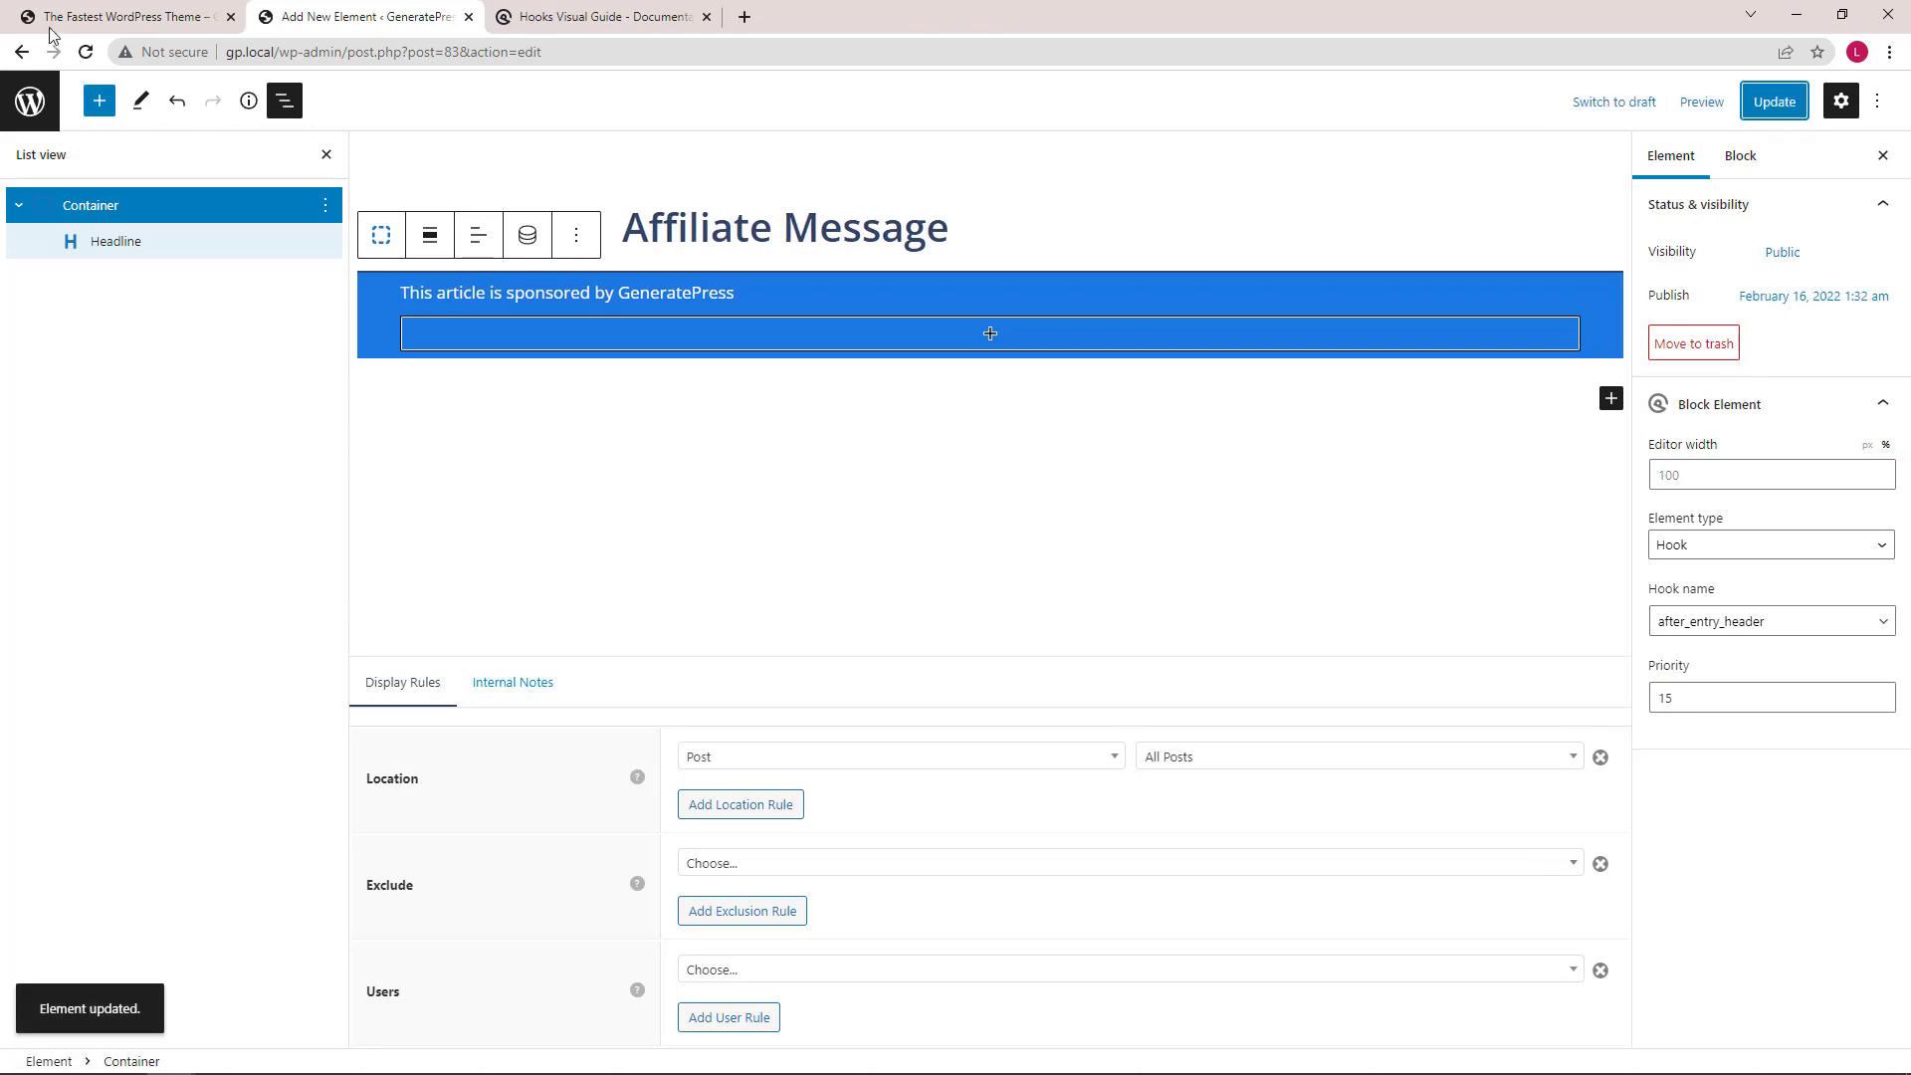
{"action": "left_click", "coordinate": [120, 17]}
{"action": "left_click", "coordinate": [84, 54]}
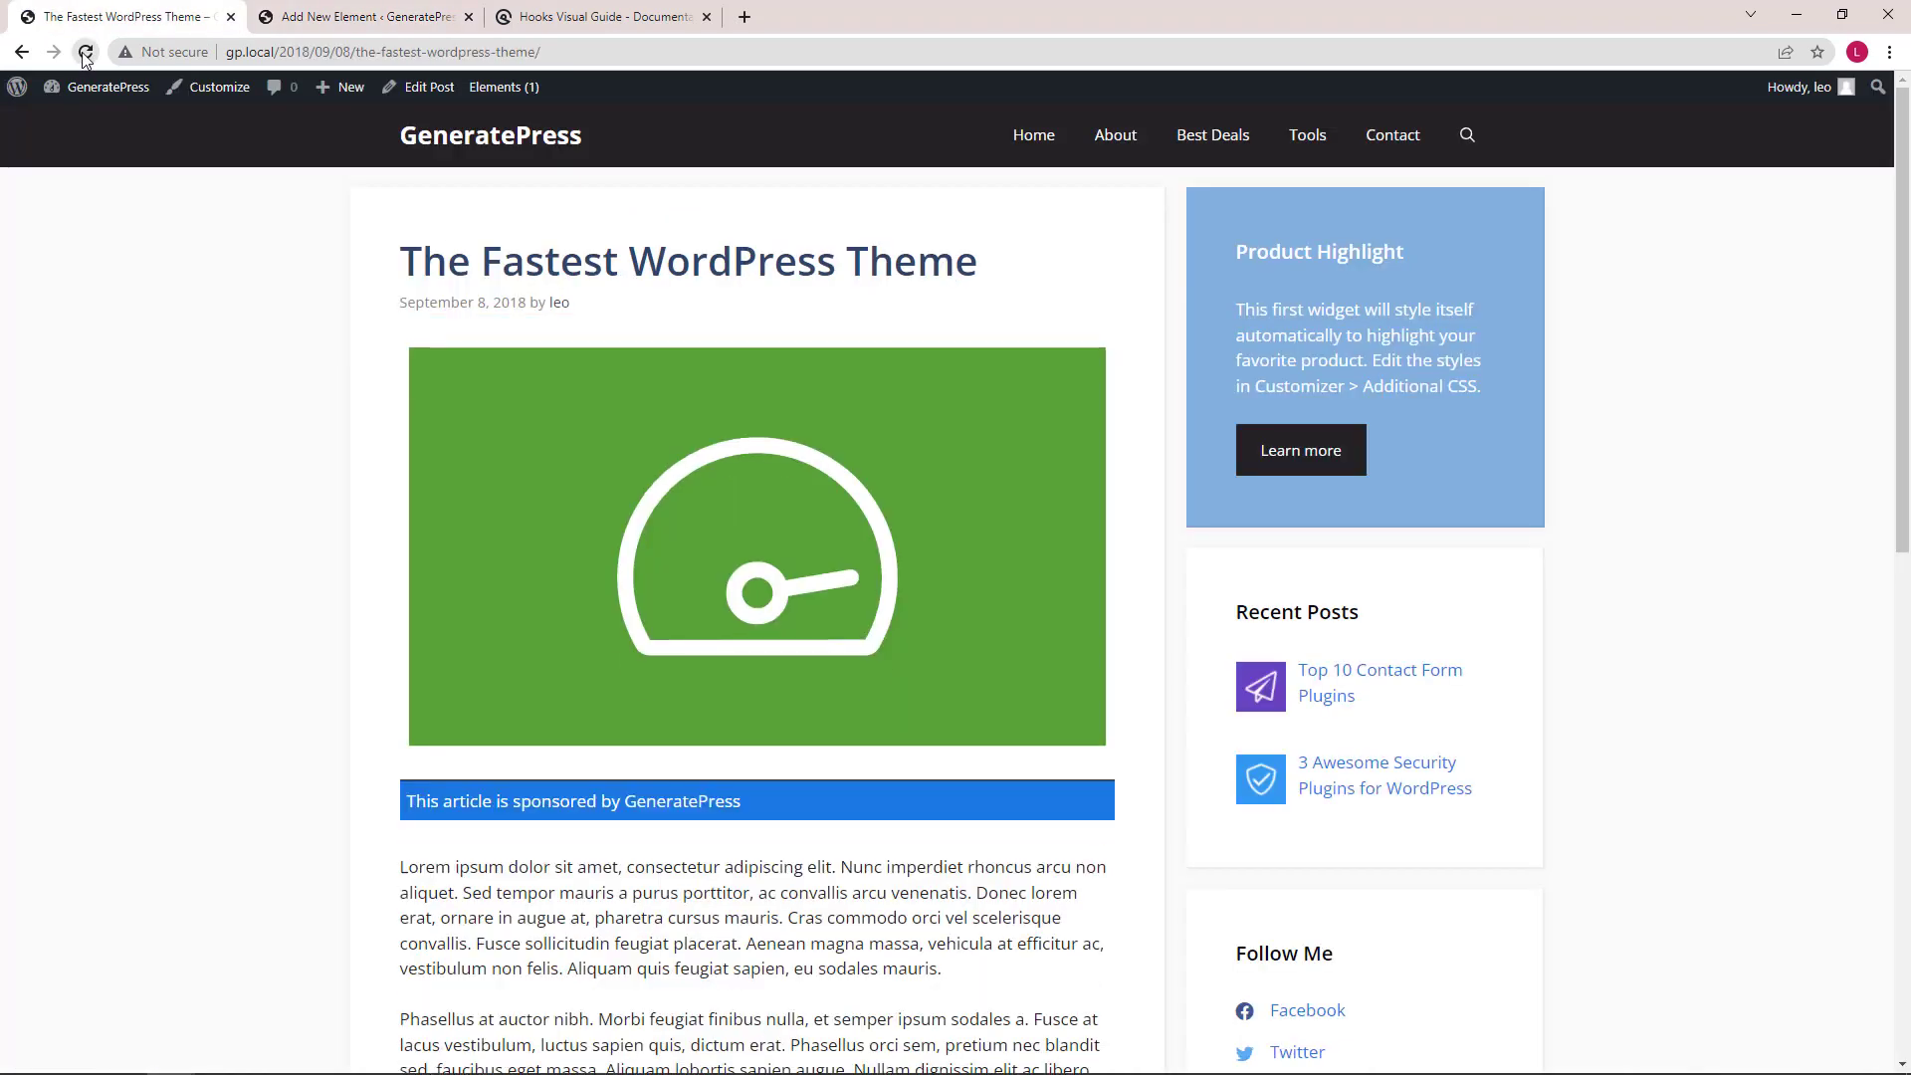